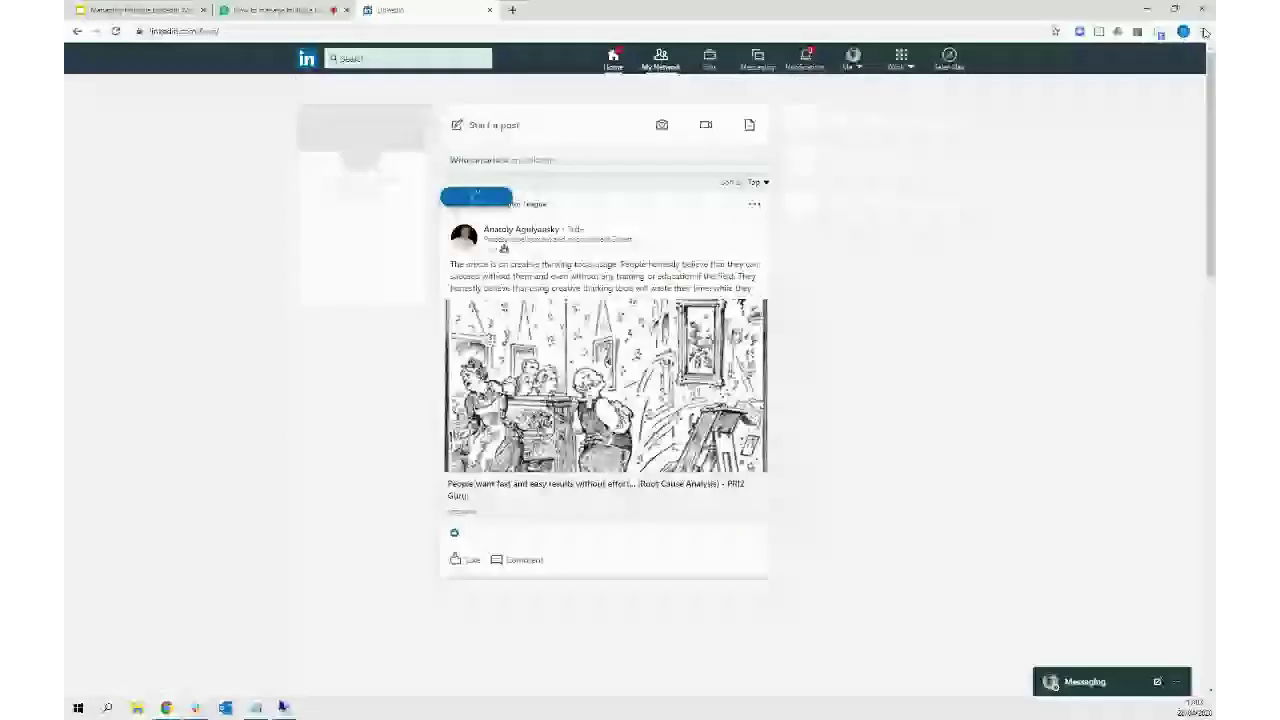
# Zoom the LinkedIn feed page in one level from the browser menu.
pyautogui.click(1203, 32)
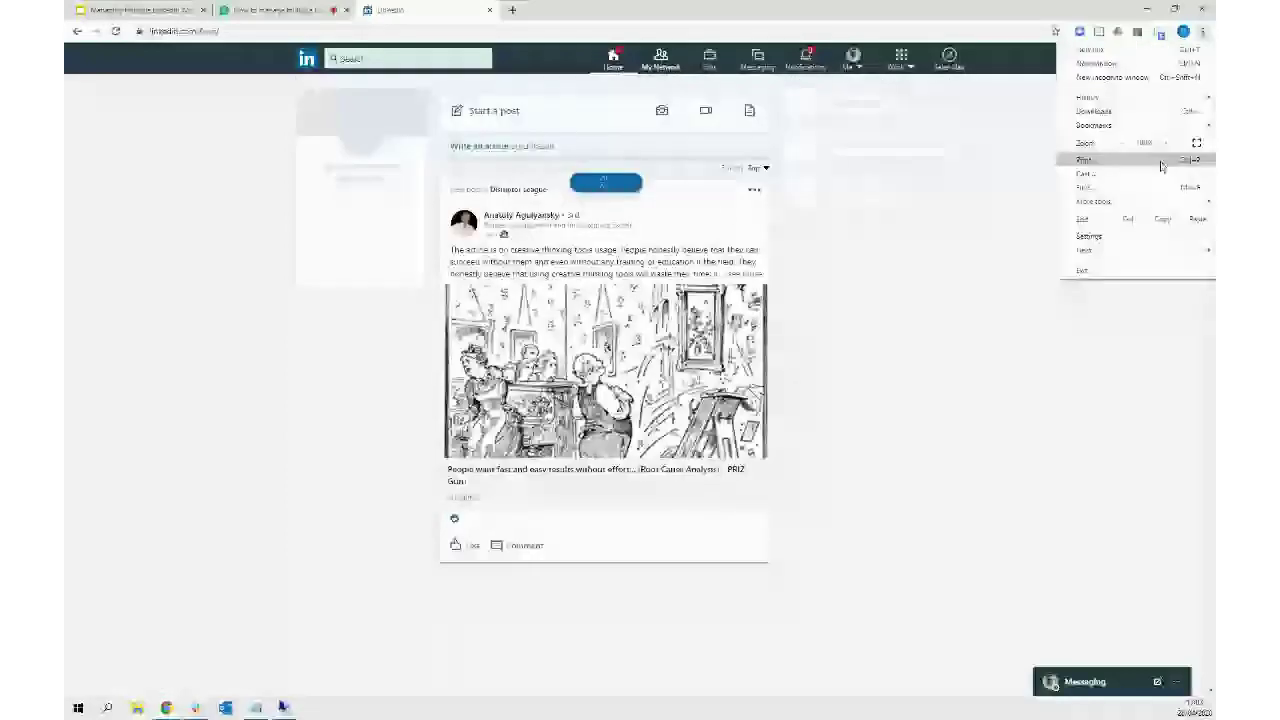
pyautogui.click(1168, 145)
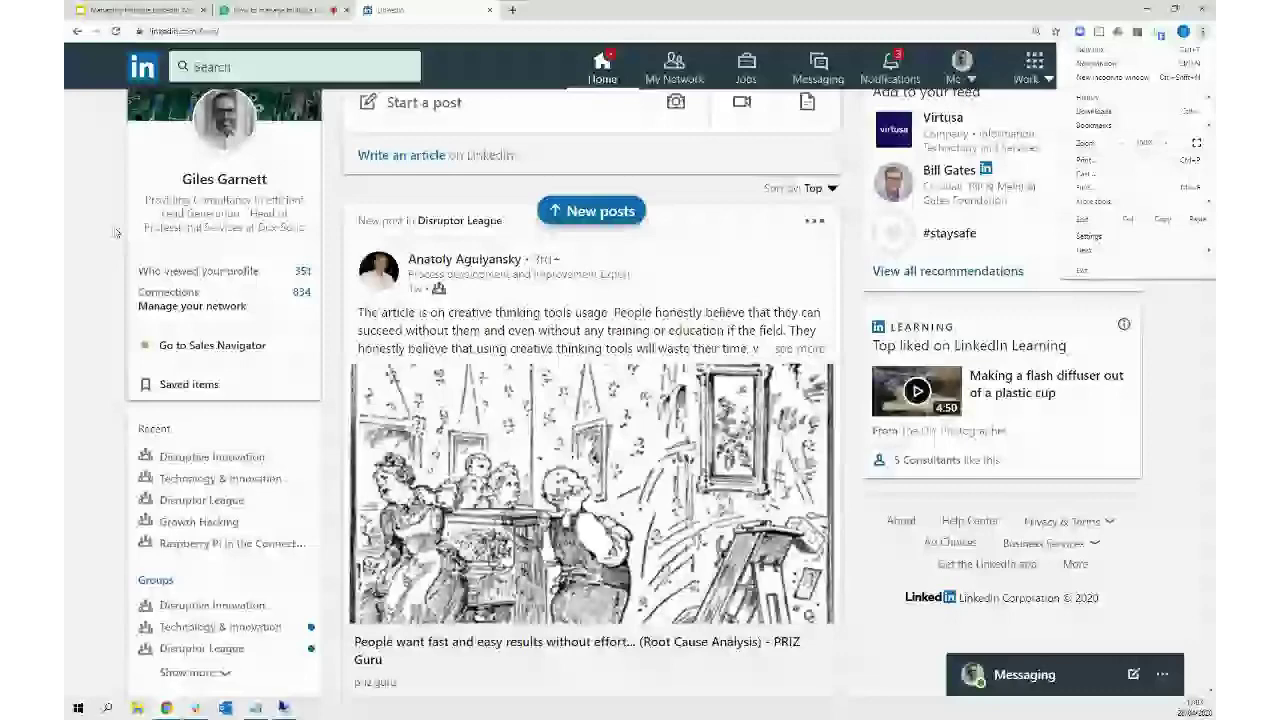
pyautogui.click(106, 208)
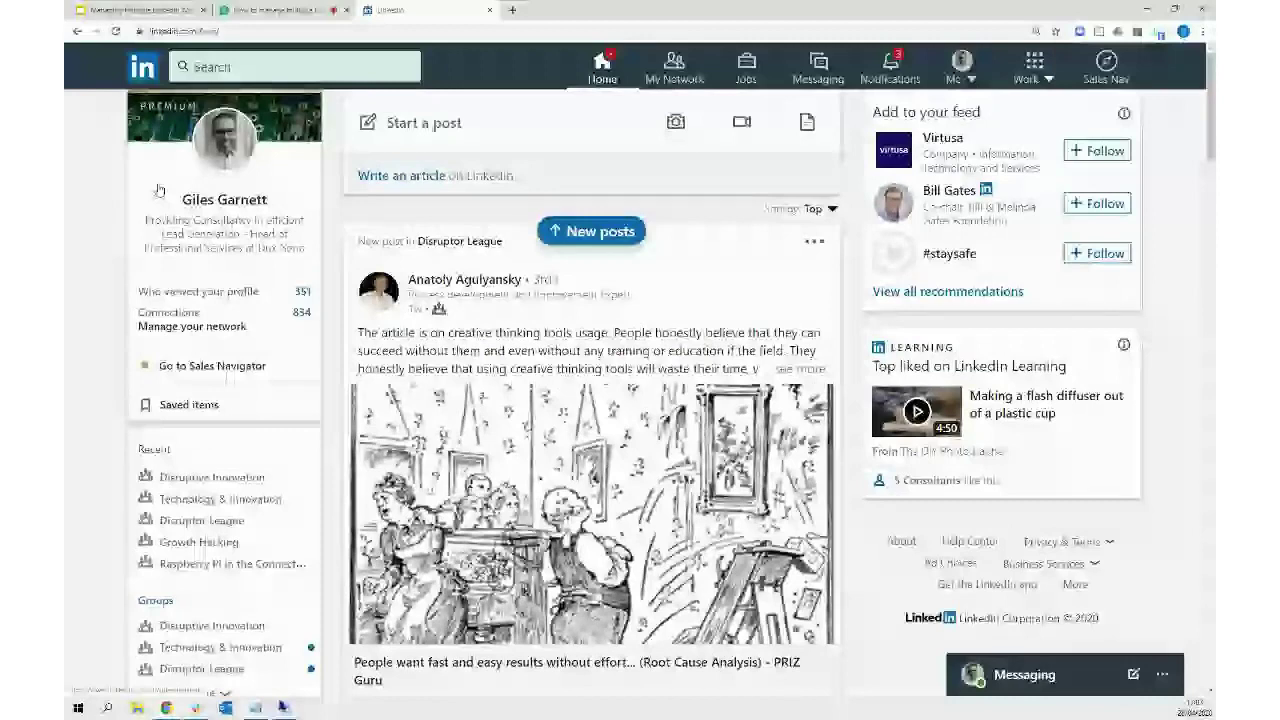
# Open and close a new browser window, then show the list of browser profiles.
pyautogui.click(1205, 33)
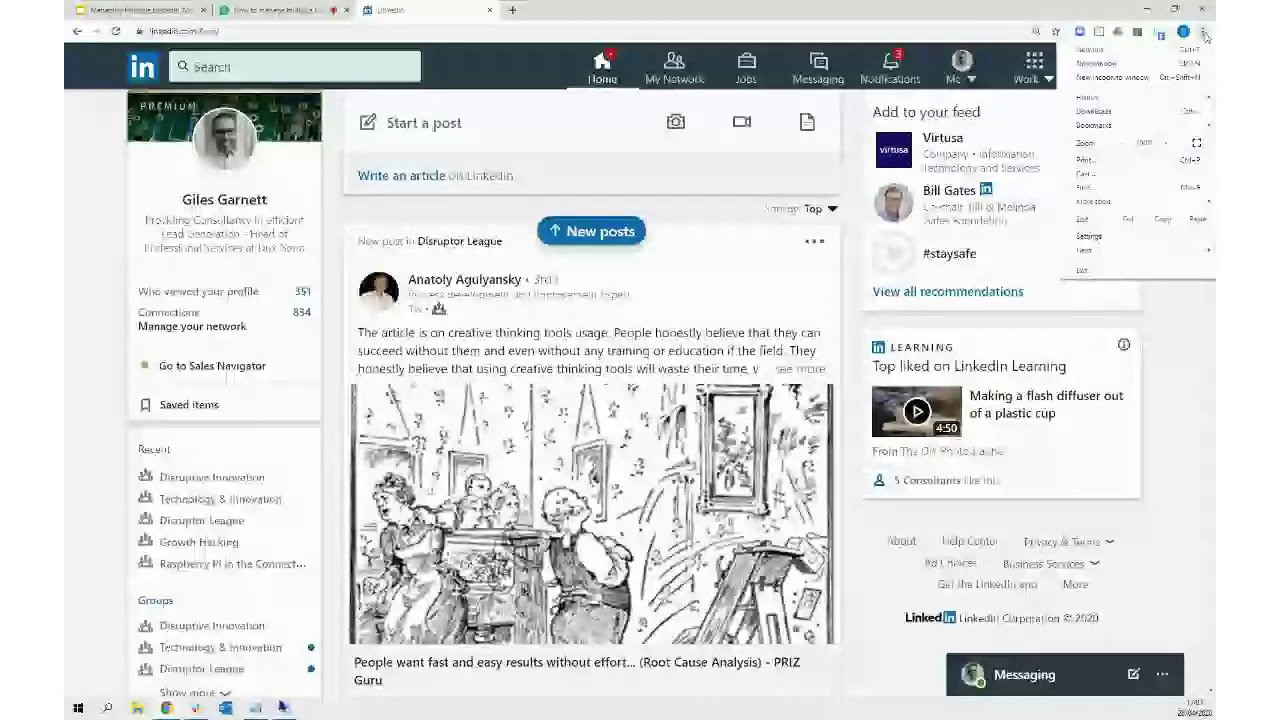
pyautogui.click(1101, 64)
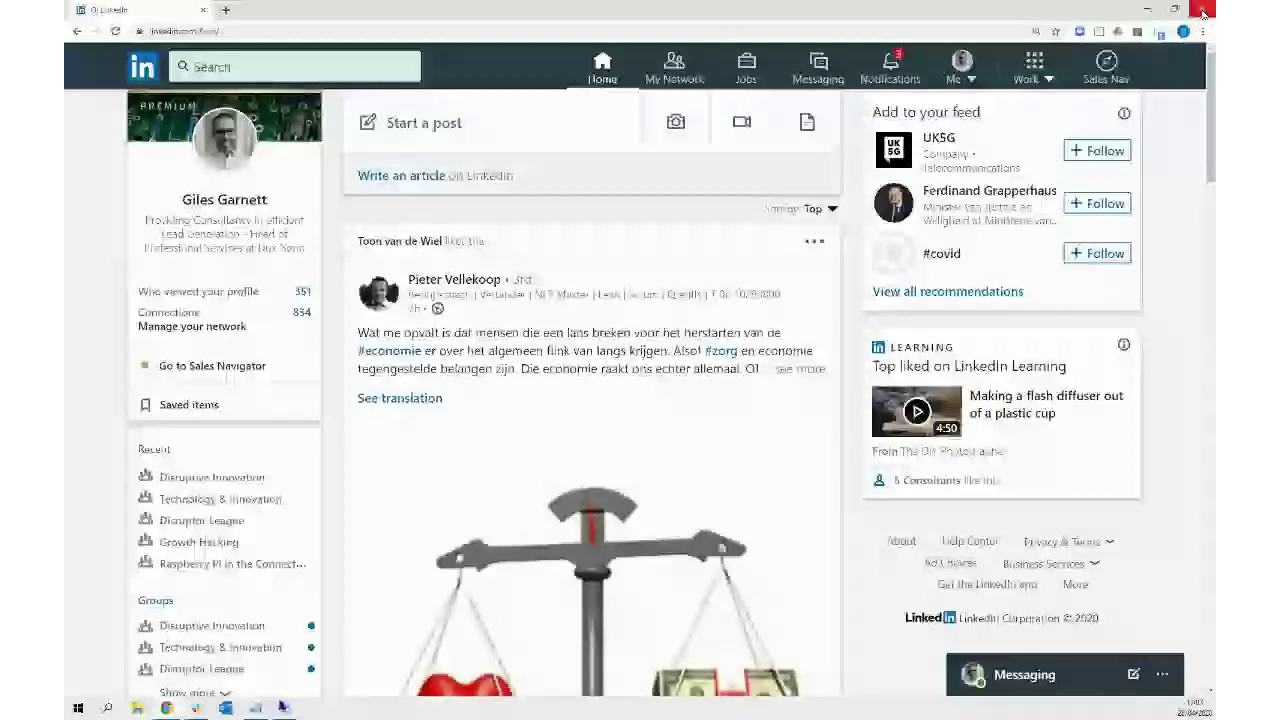
pyautogui.click(1203, 12)
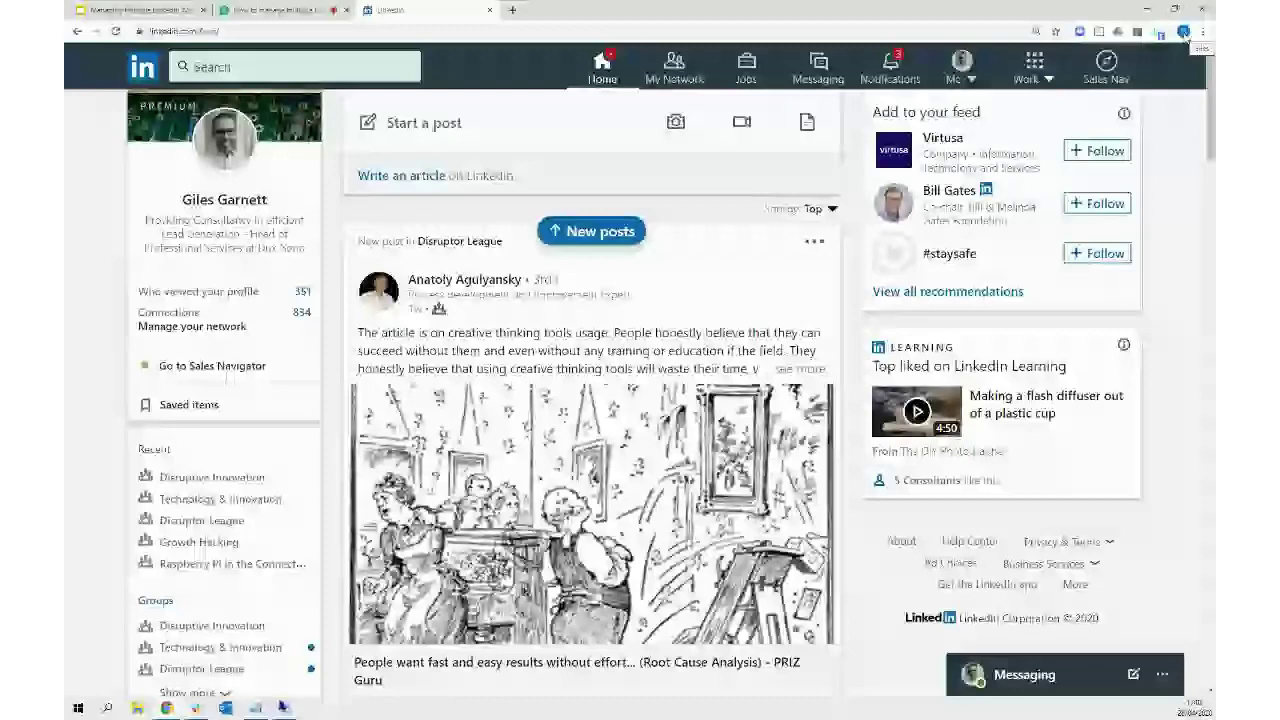
pyautogui.click(1184, 32)
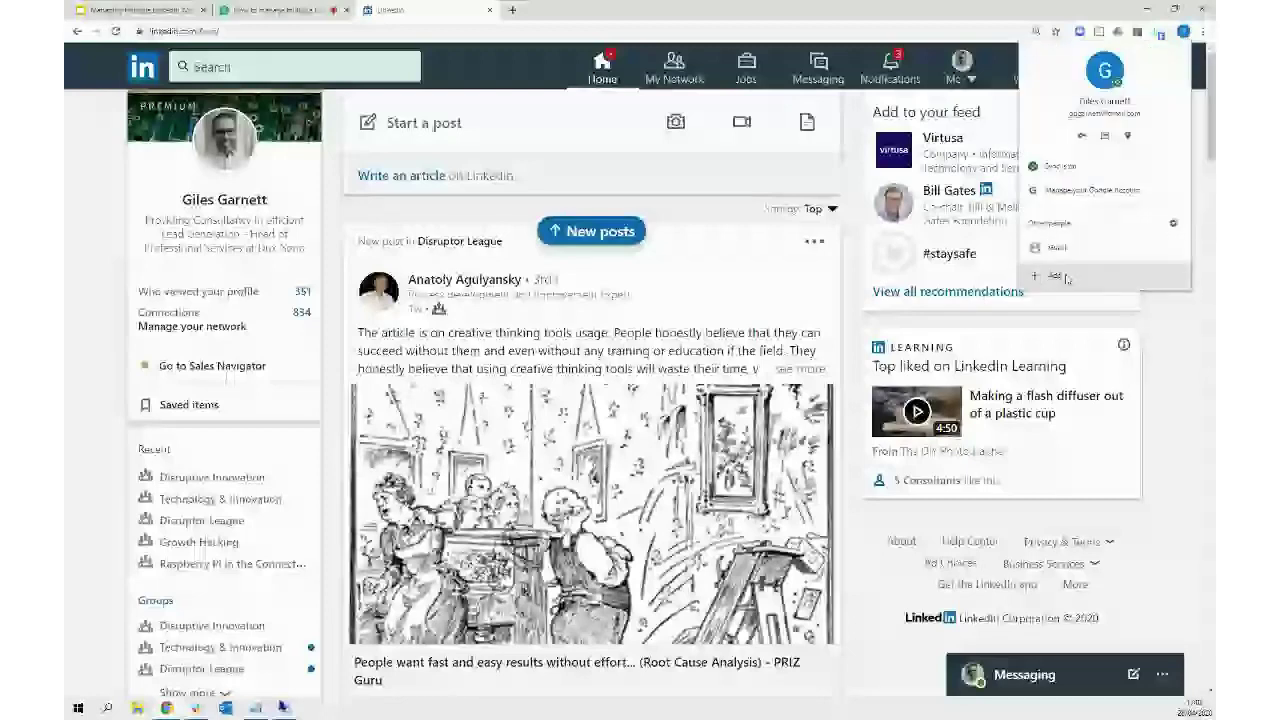
# Add a new Chrome profile named 'Hawthorn'.
pyautogui.click(1055, 276)
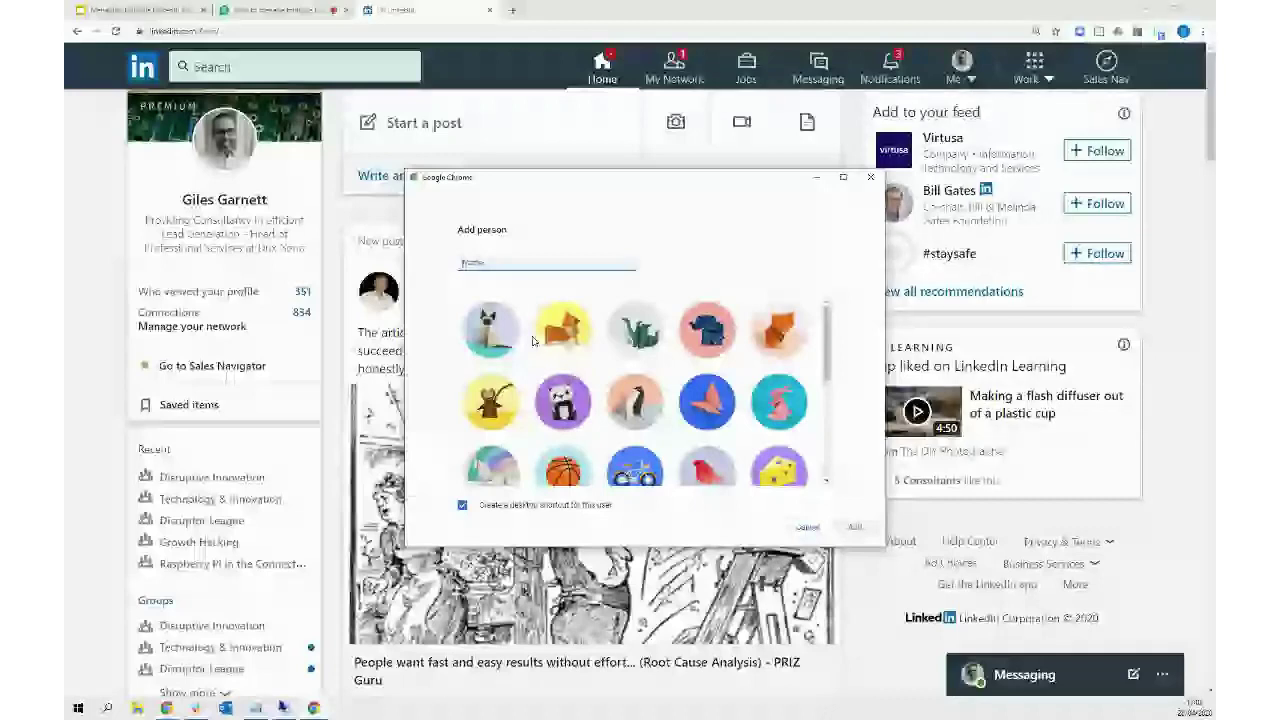
pyautogui.write('Ha')
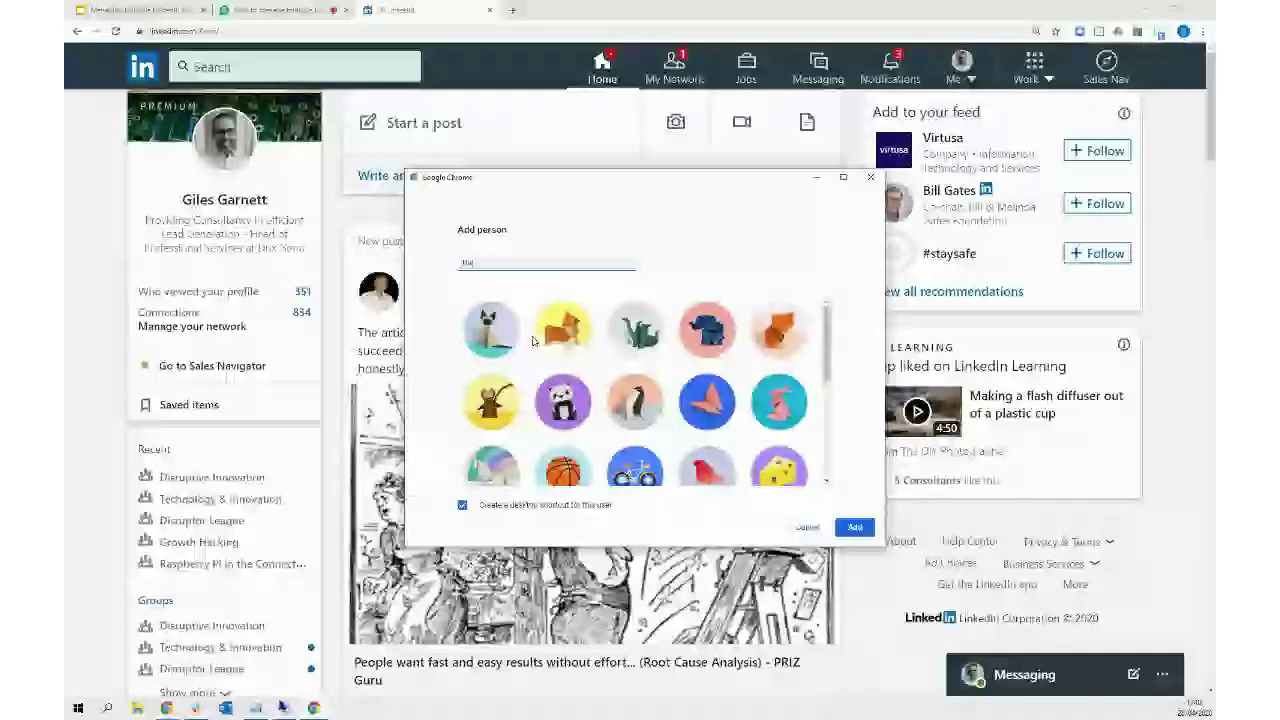
pyautogui.write('wthorn')
pyautogui.click(855, 528)
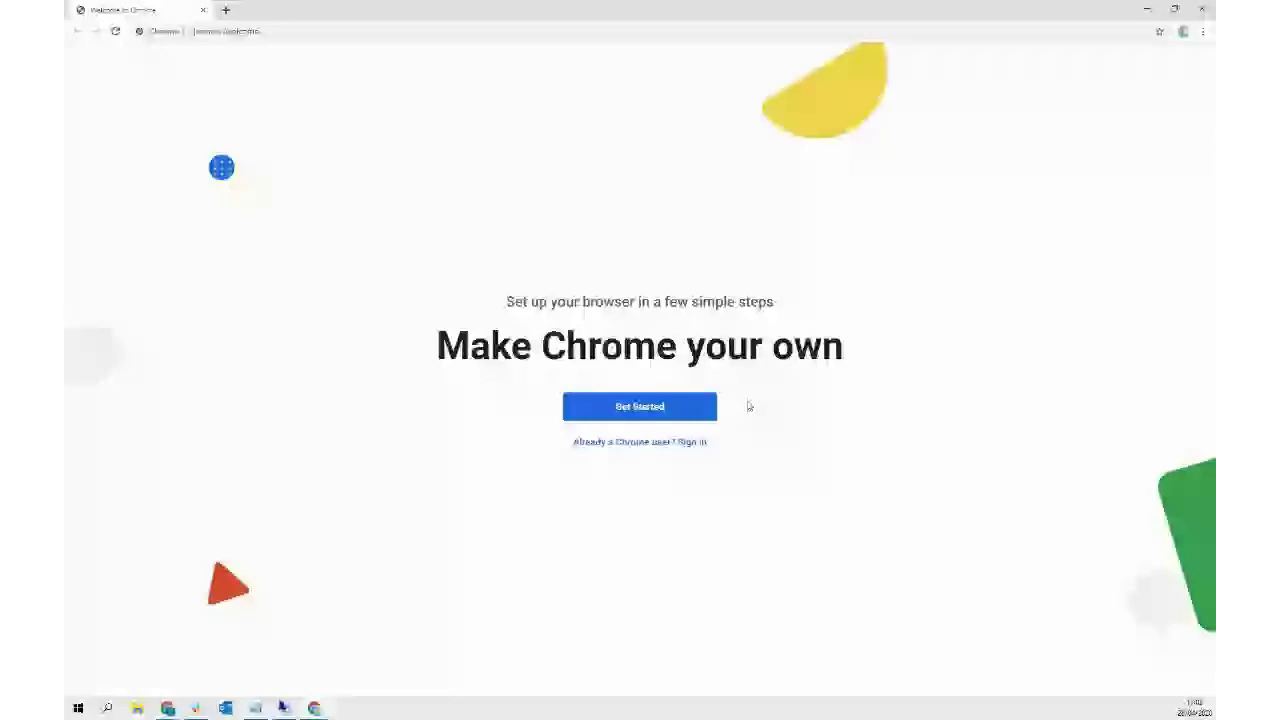
# Choose to sign in with an existing account and switch the page to English (United Kingdom).
pyautogui.click(621, 443)
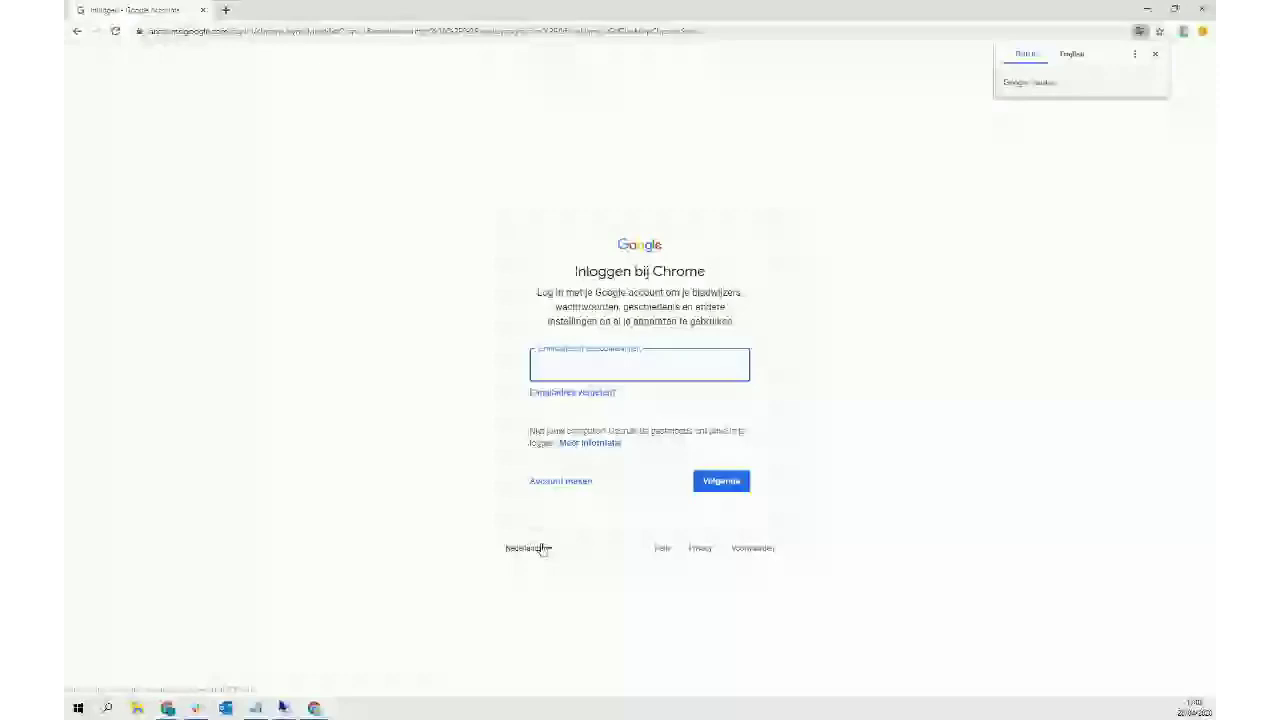
pyautogui.click(540, 548)
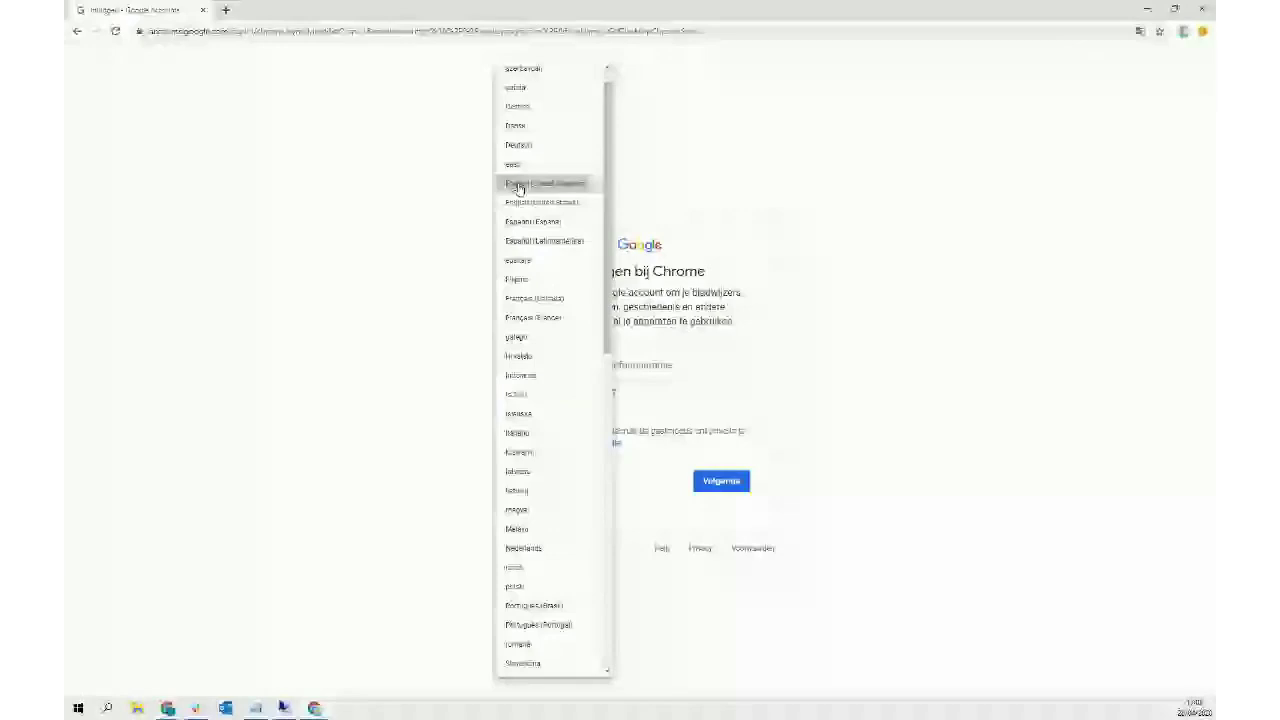
pyautogui.click(518, 186)
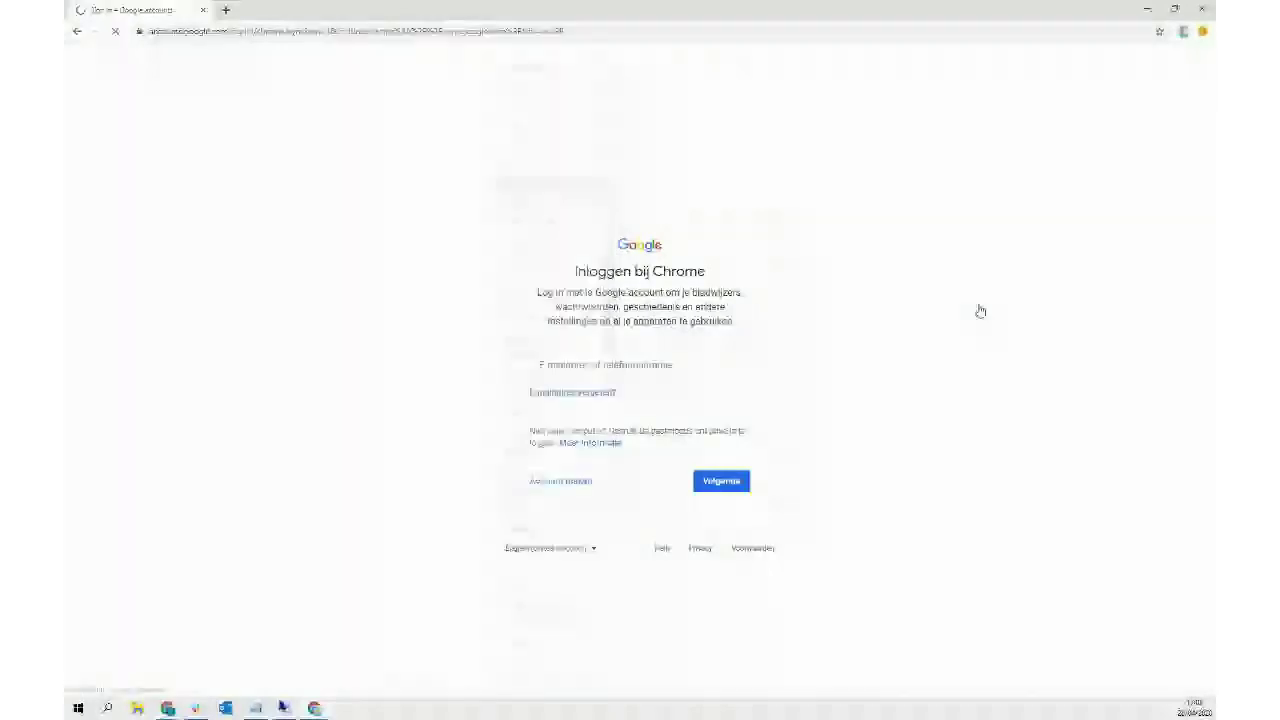
# Enter the demo account's e-mail address and password to complete Google sign-in.
pyautogui.click(563, 366)
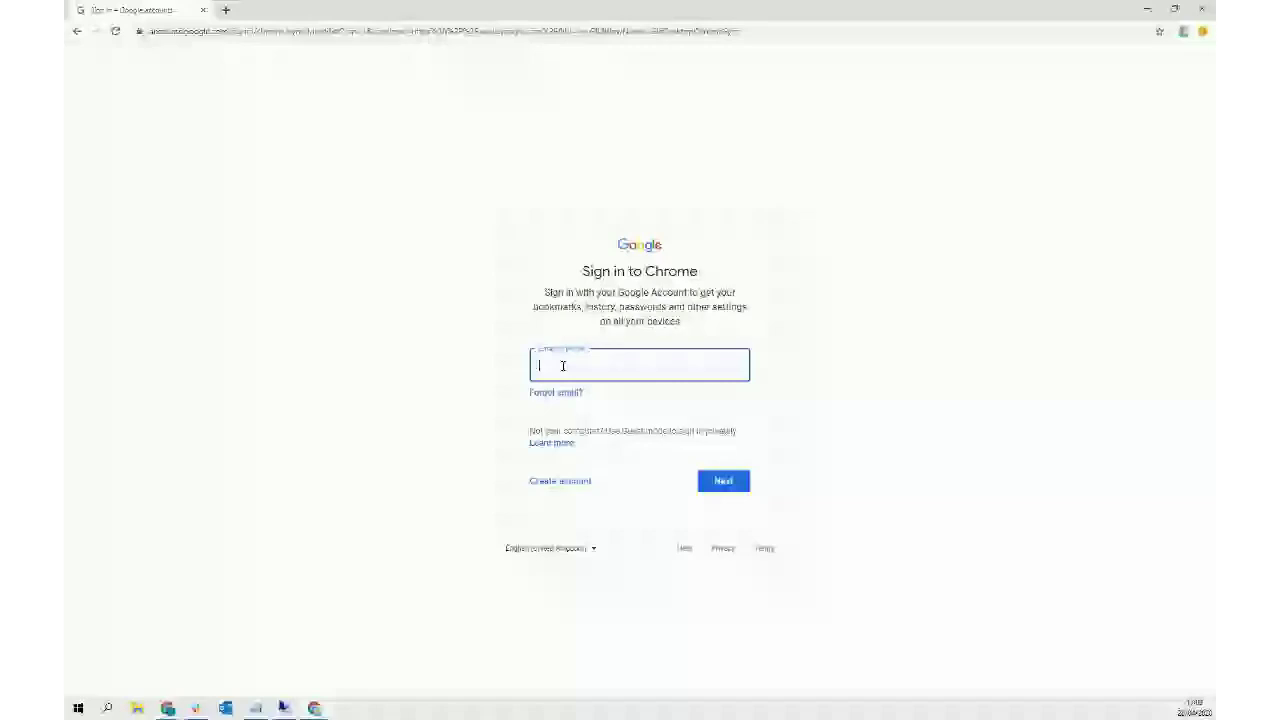
pyautogui.click(747, 484)
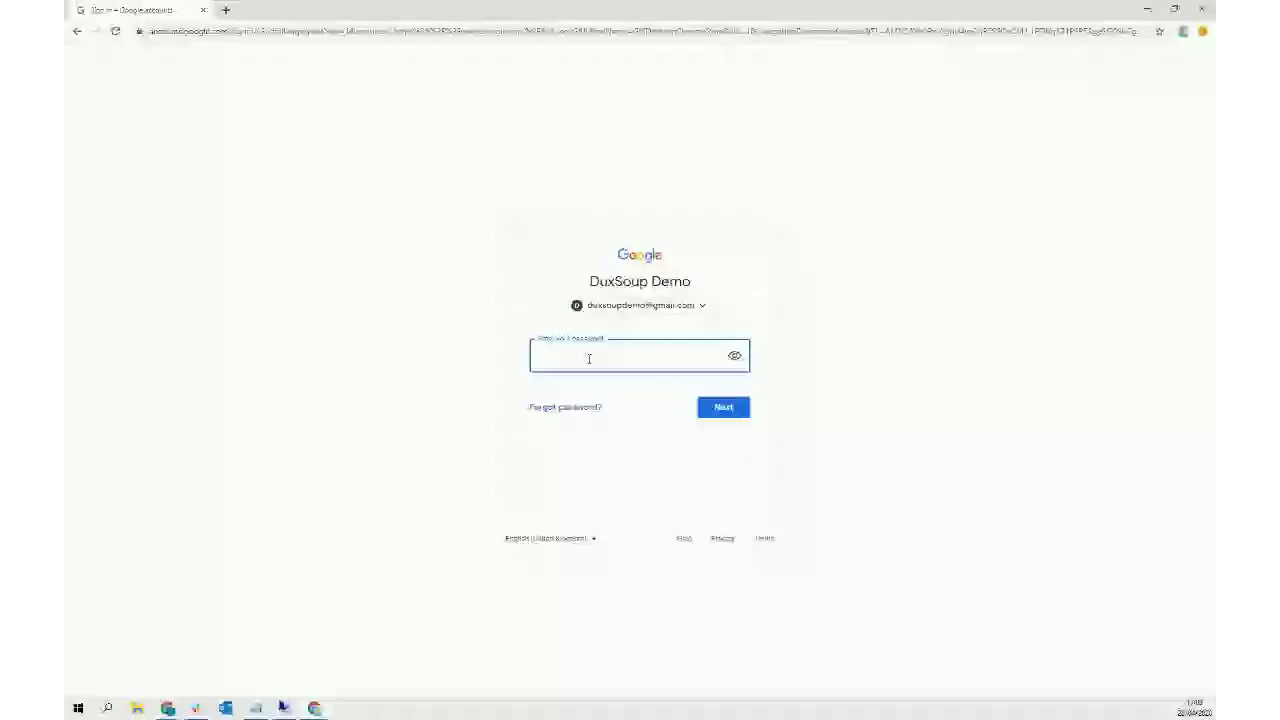
pyautogui.write('•••••••••')
pyautogui.click(727, 409)
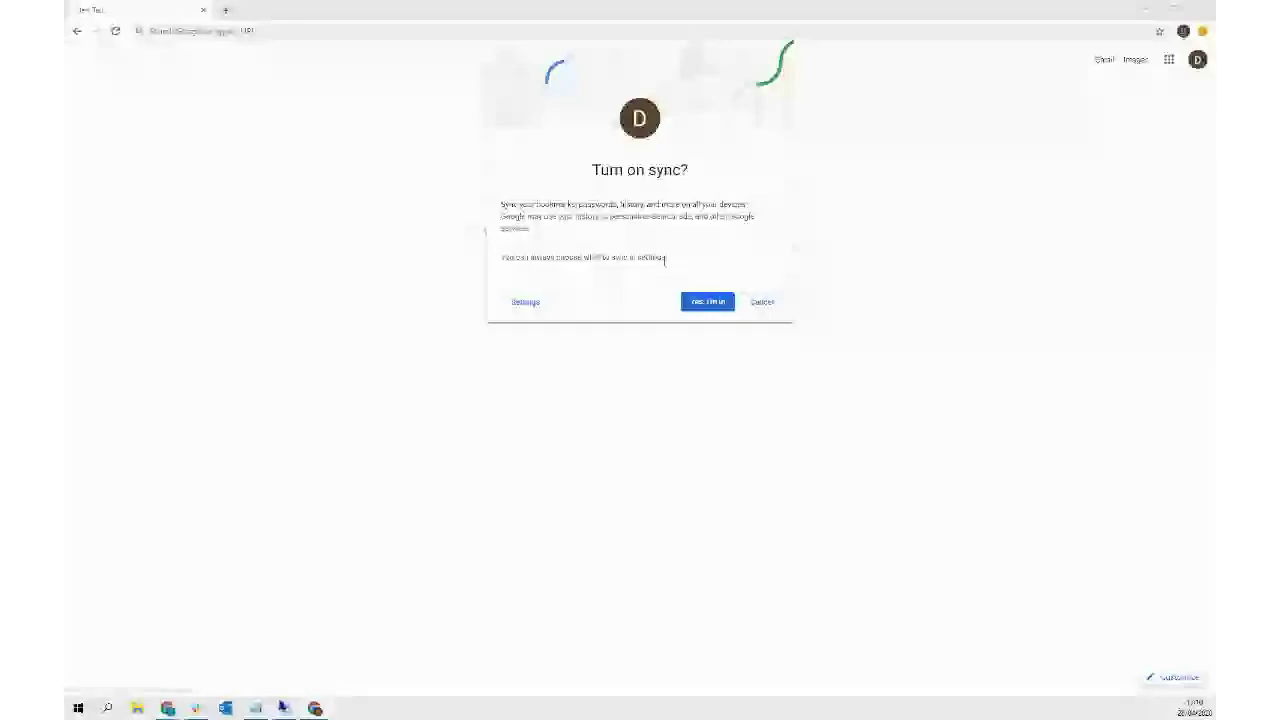
# Accept turning on sync, then search Google for 'chrome store'.
pyautogui.click(706, 303)
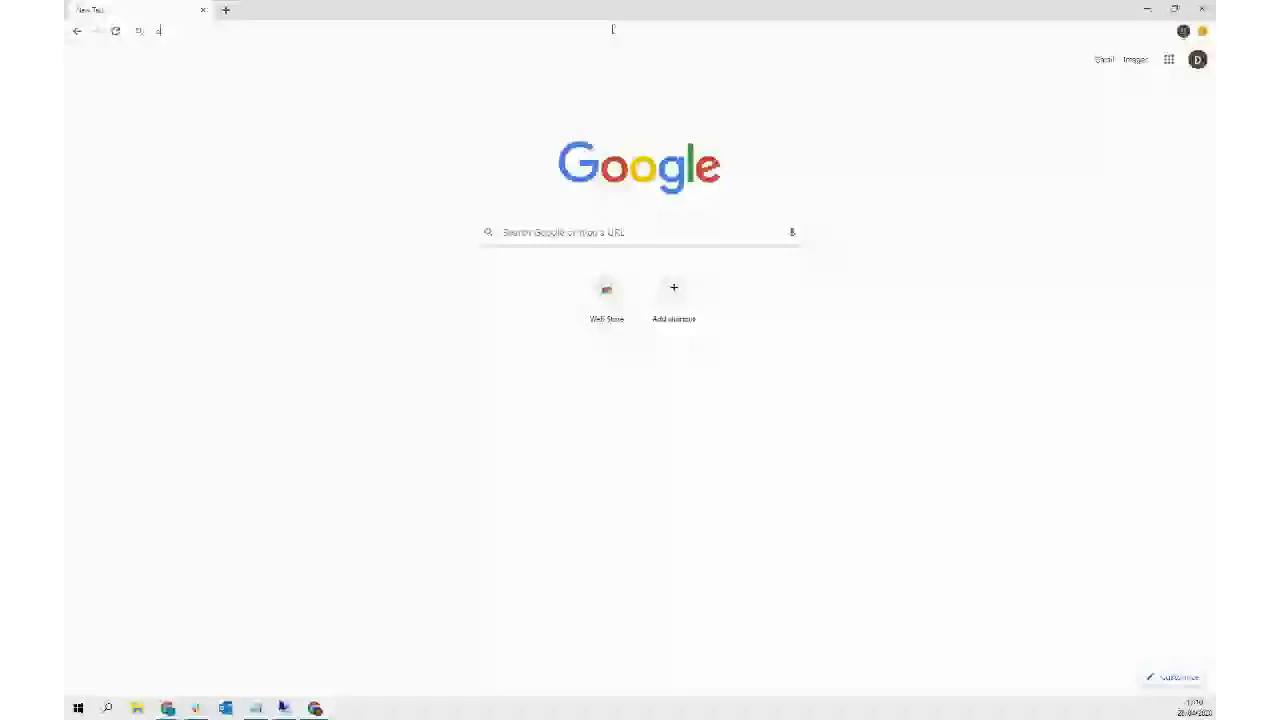
pyautogui.hotkey('ctrl', 'v')
pyautogui.press('Return')
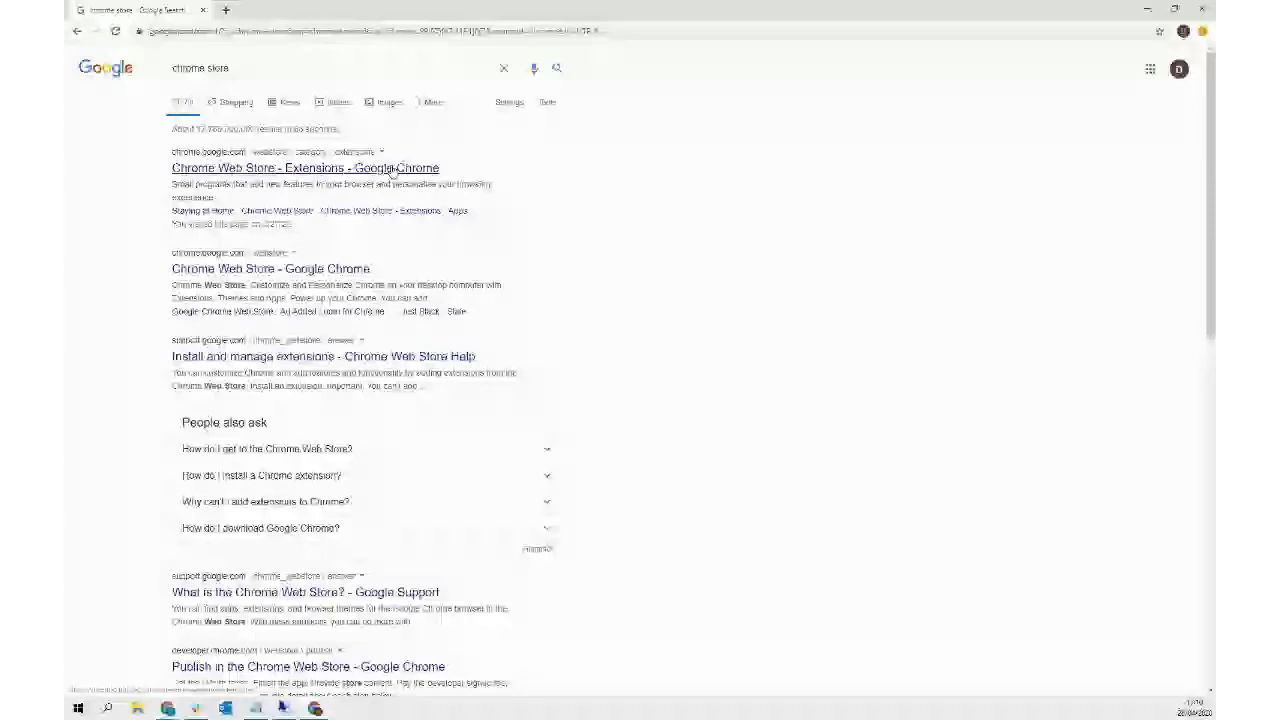
# Open the Chrome Web Store result and zoom the store page in two levels.
pyautogui.click(392, 168)
pyautogui.click(1201, 32)
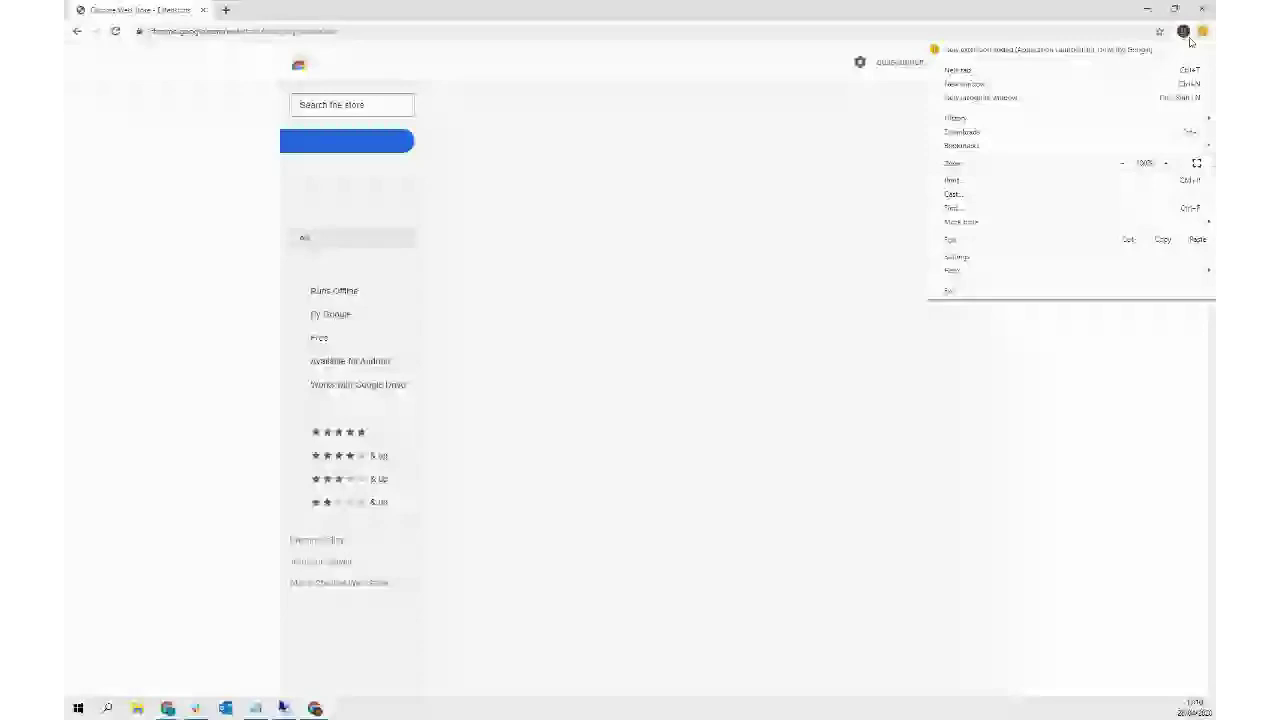
pyautogui.click(1196, 37)
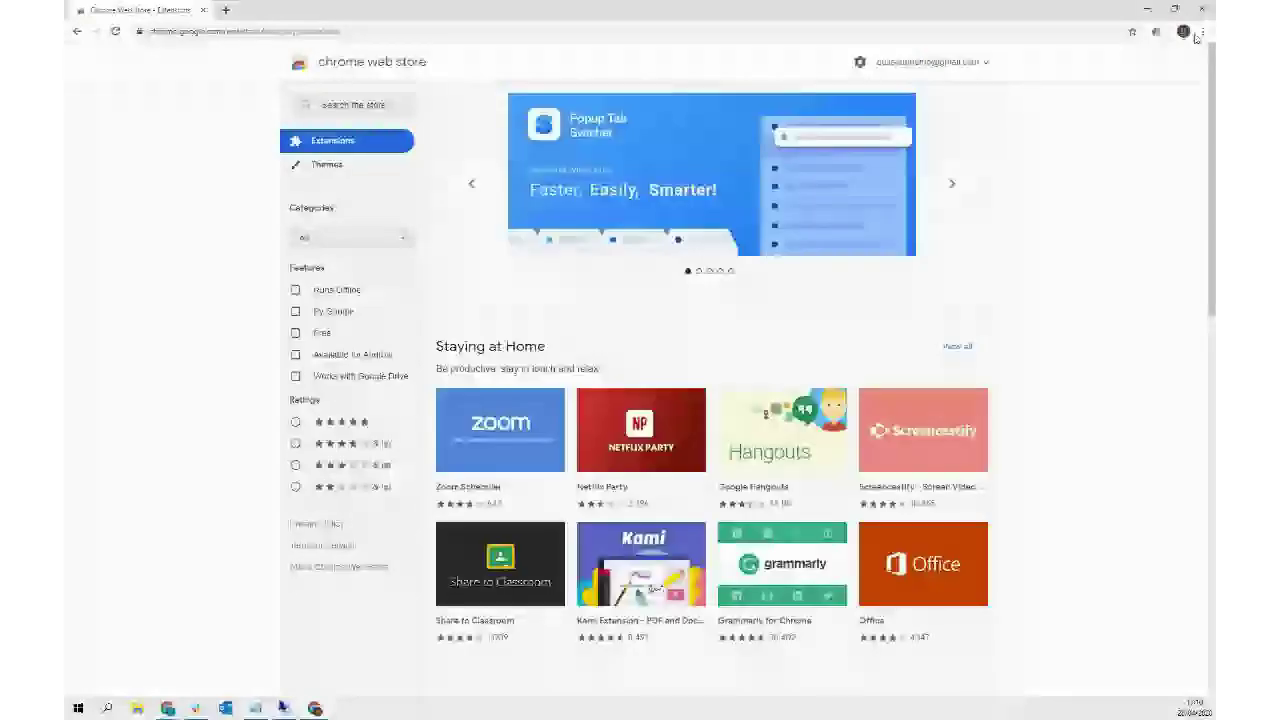
pyautogui.click(1196, 37)
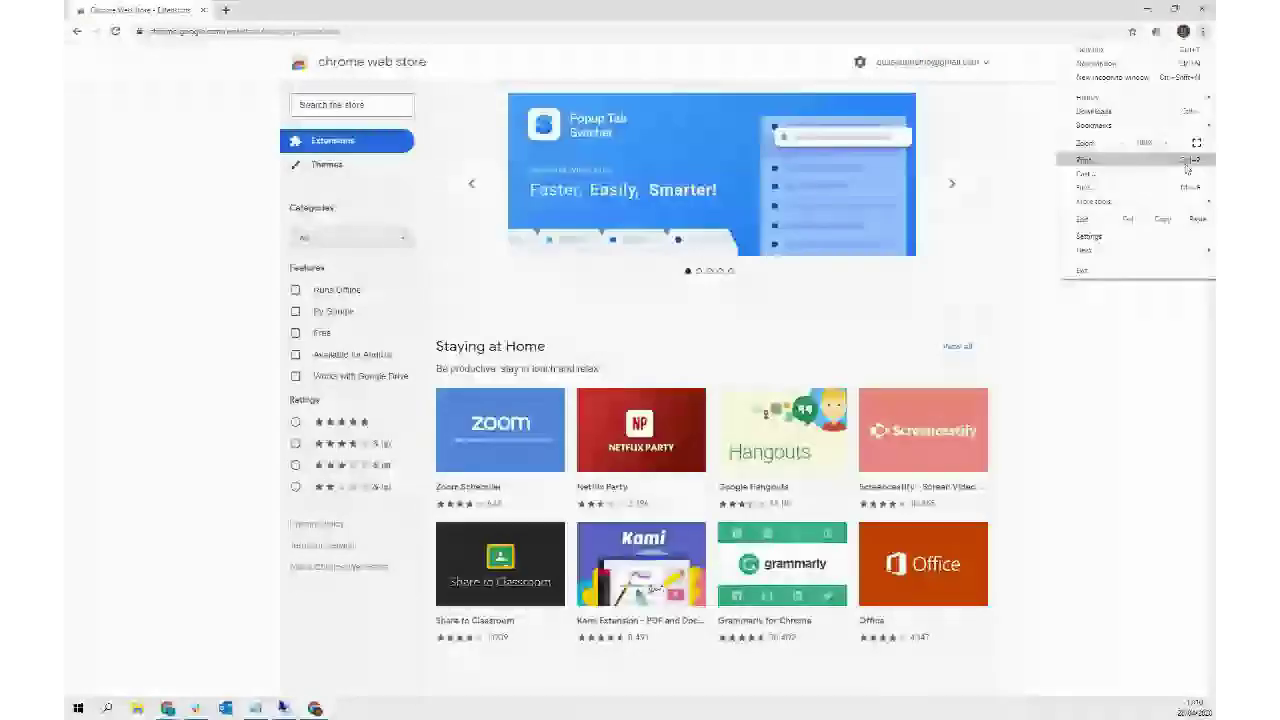
pyautogui.click(1168, 145)
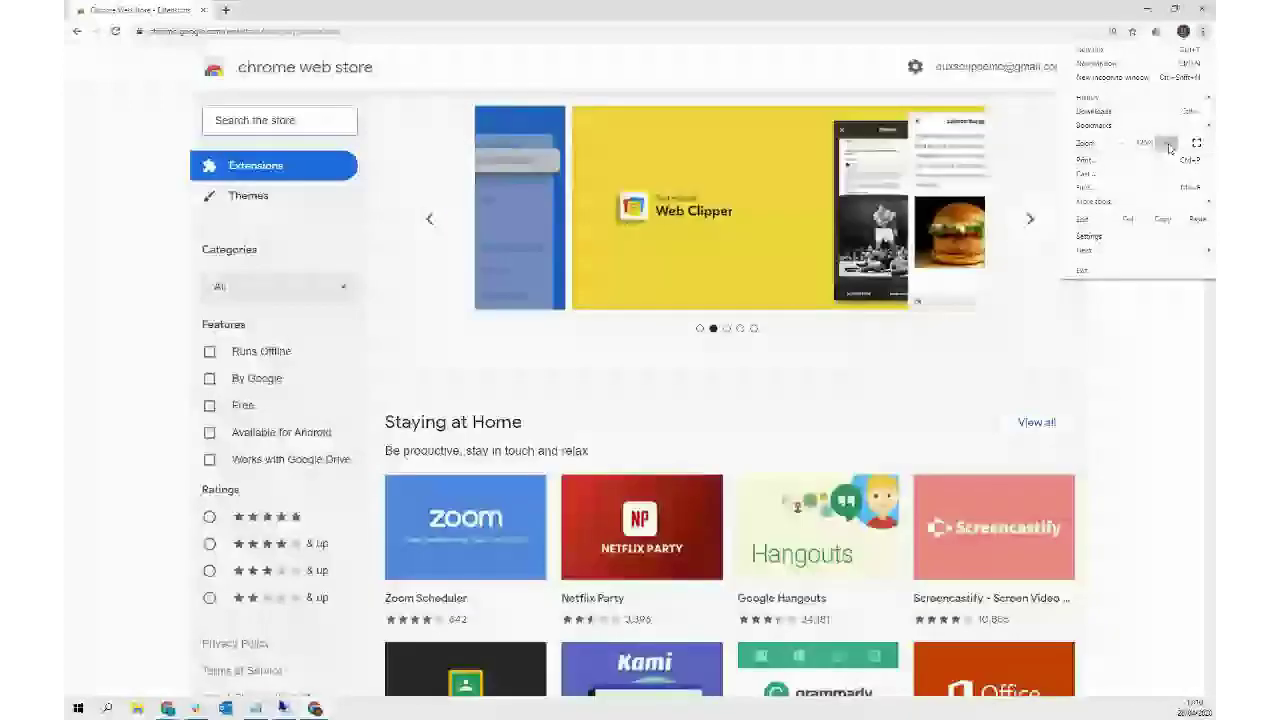
pyautogui.click(1168, 145)
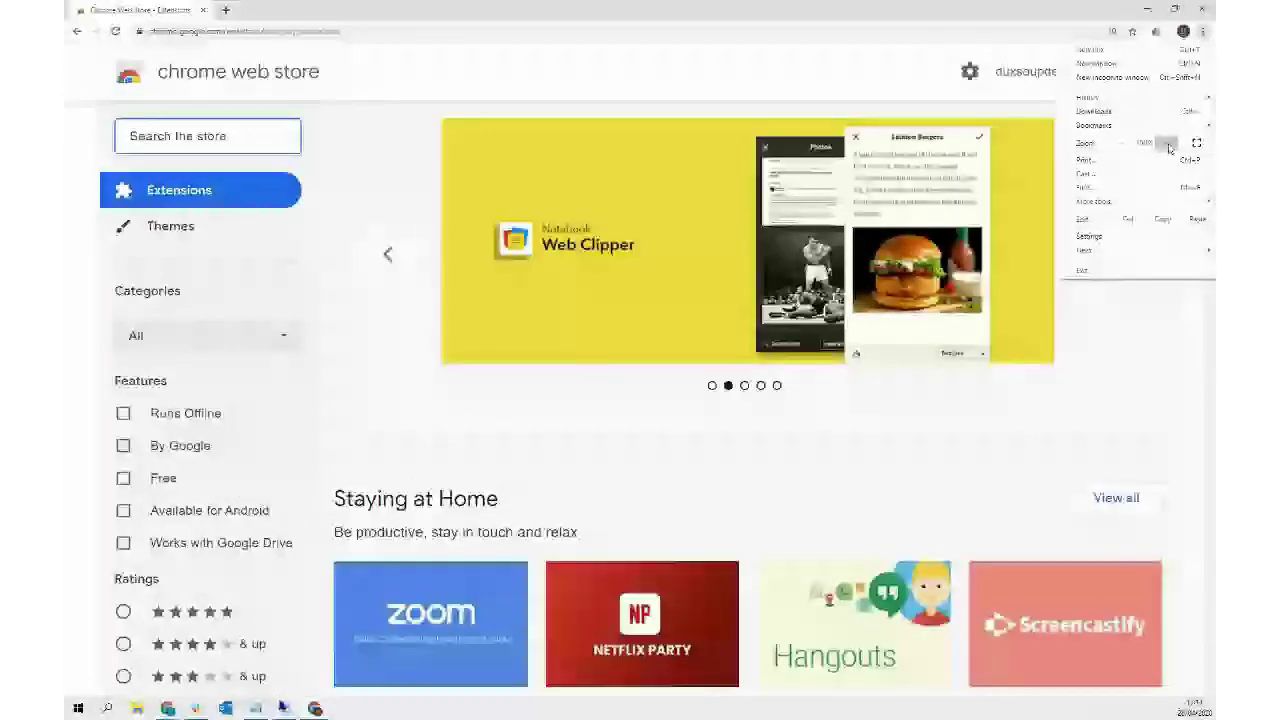
pyautogui.click(967, 13)
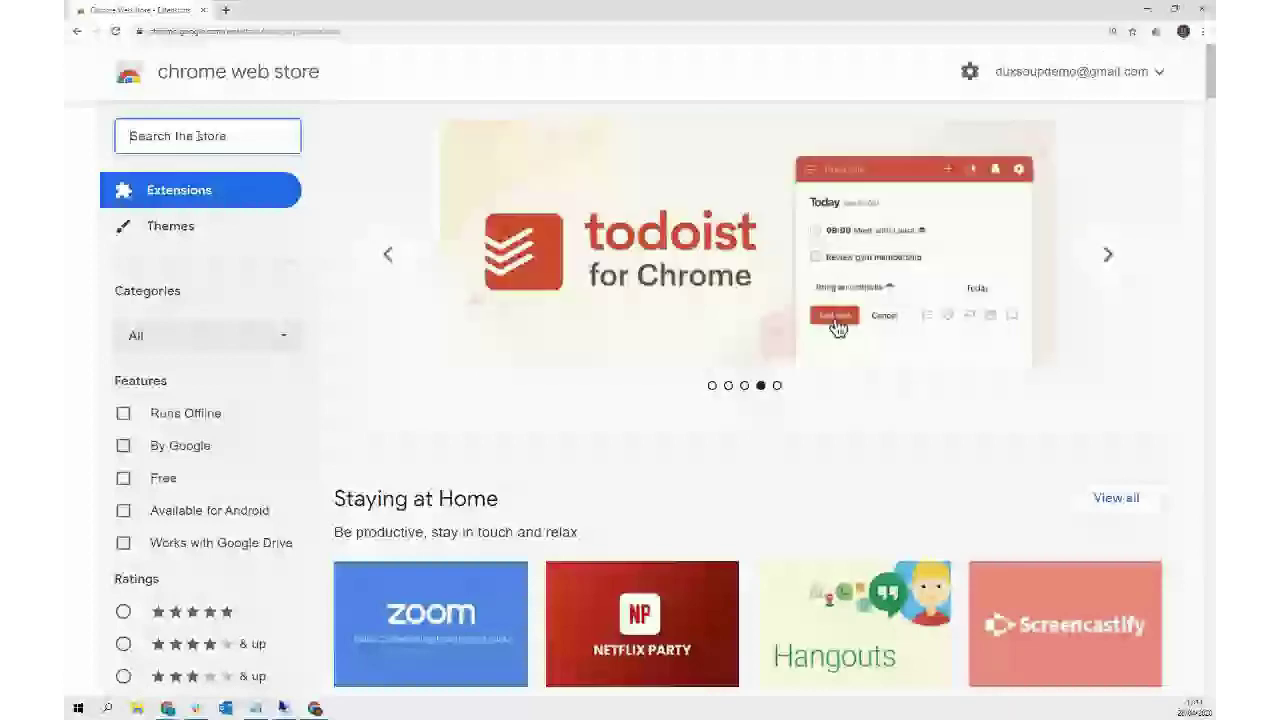
# Search the store for 'dux soup', install Dux-Soup for LinkedIn Automation, and open its popup.
pyautogui.write('dux s')
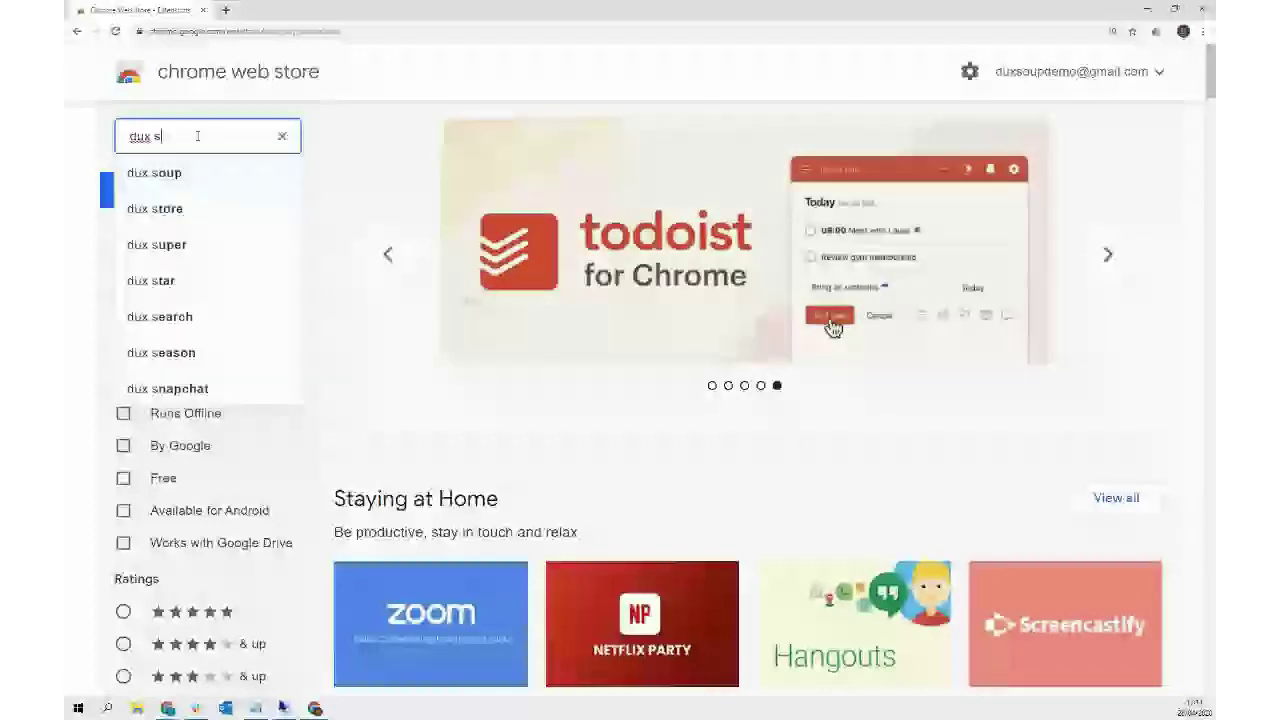
pyautogui.write('oup')
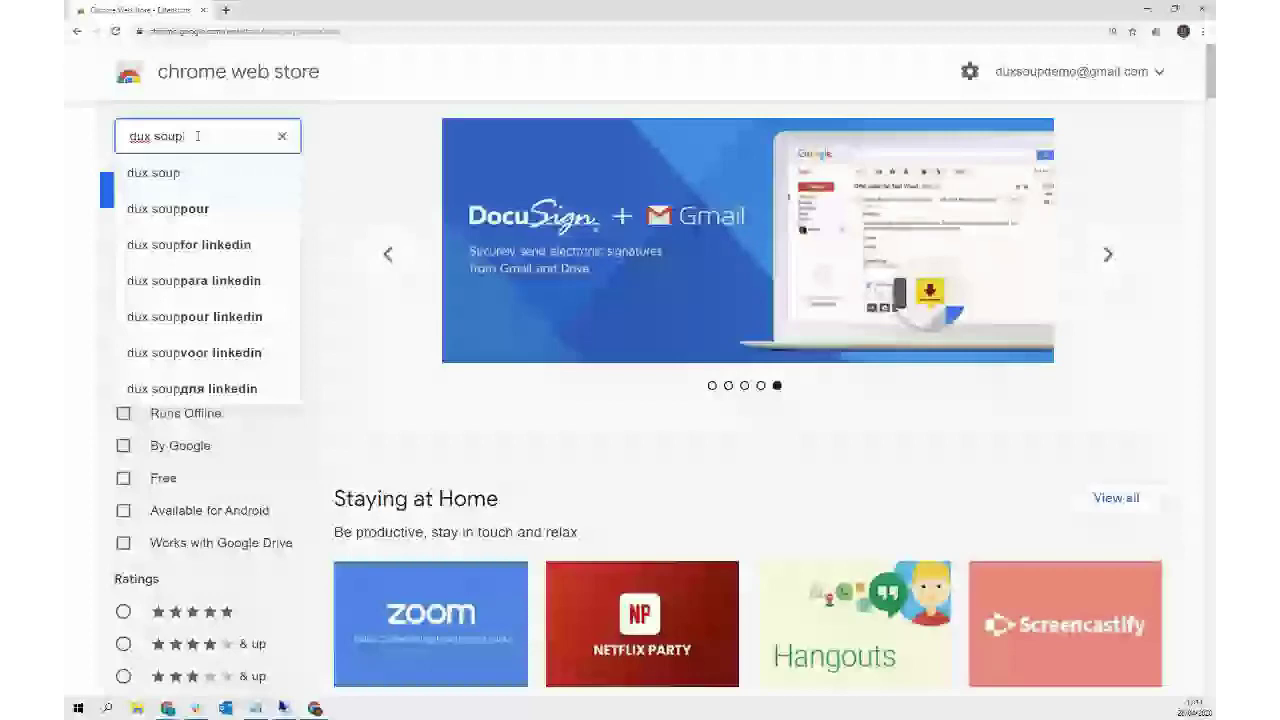
pyautogui.click(167, 180)
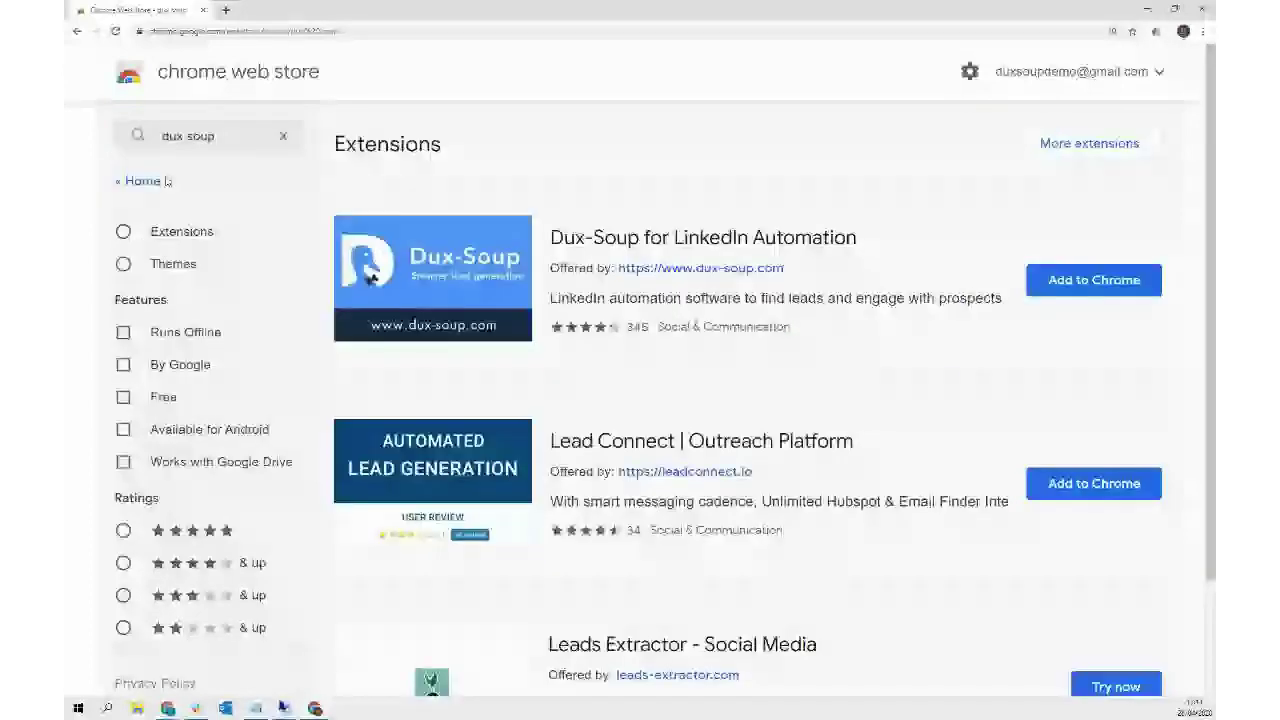
pyautogui.click(1094, 280)
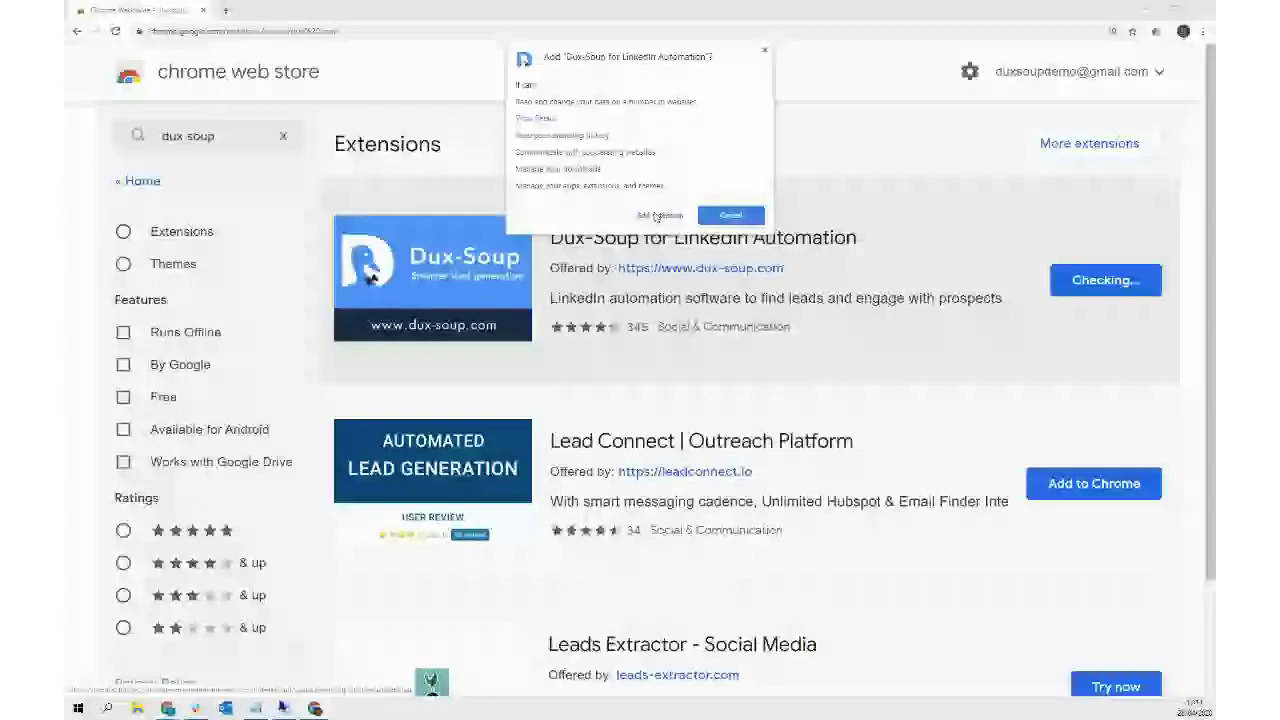
pyautogui.click(658, 215)
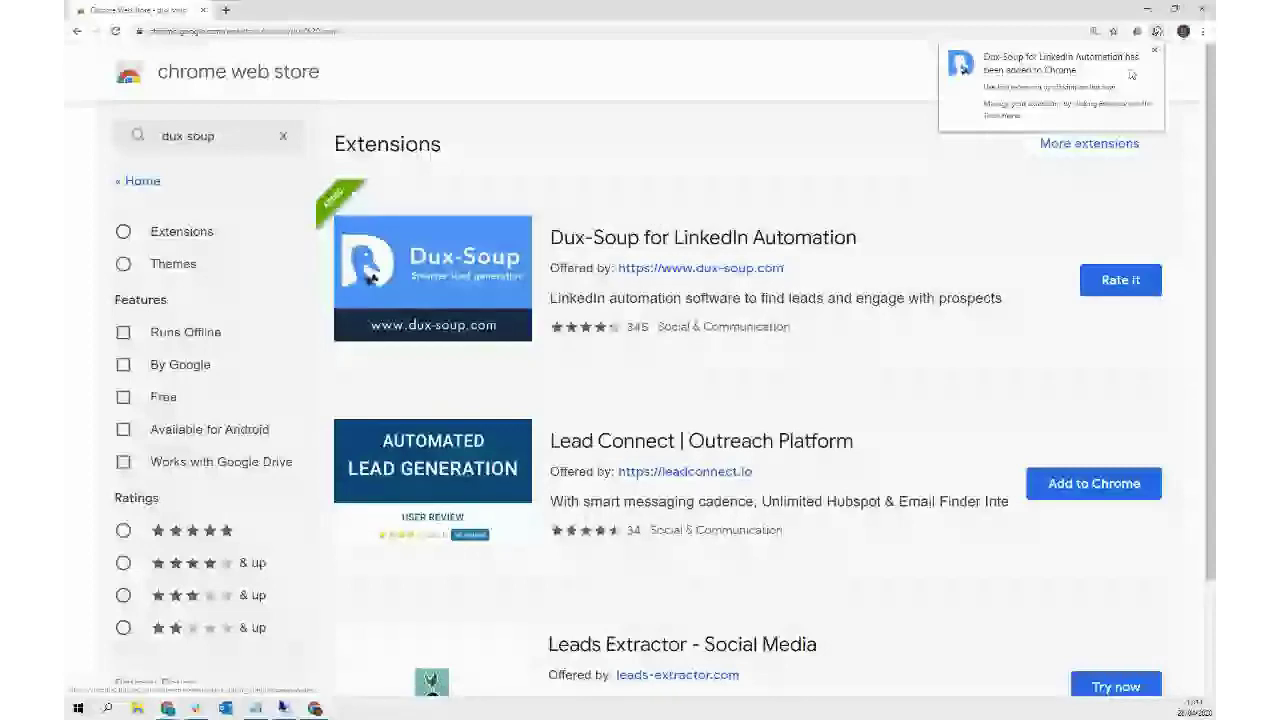
pyautogui.click(1157, 52)
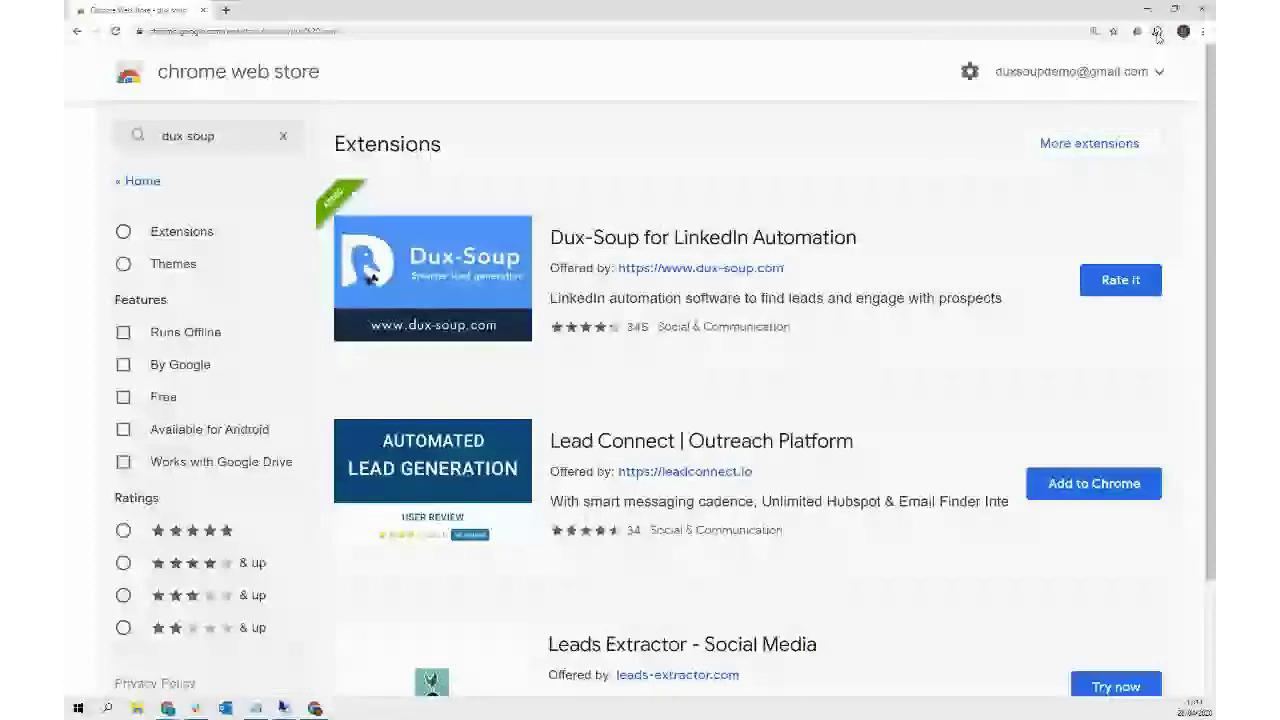
pyautogui.click(1157, 33)
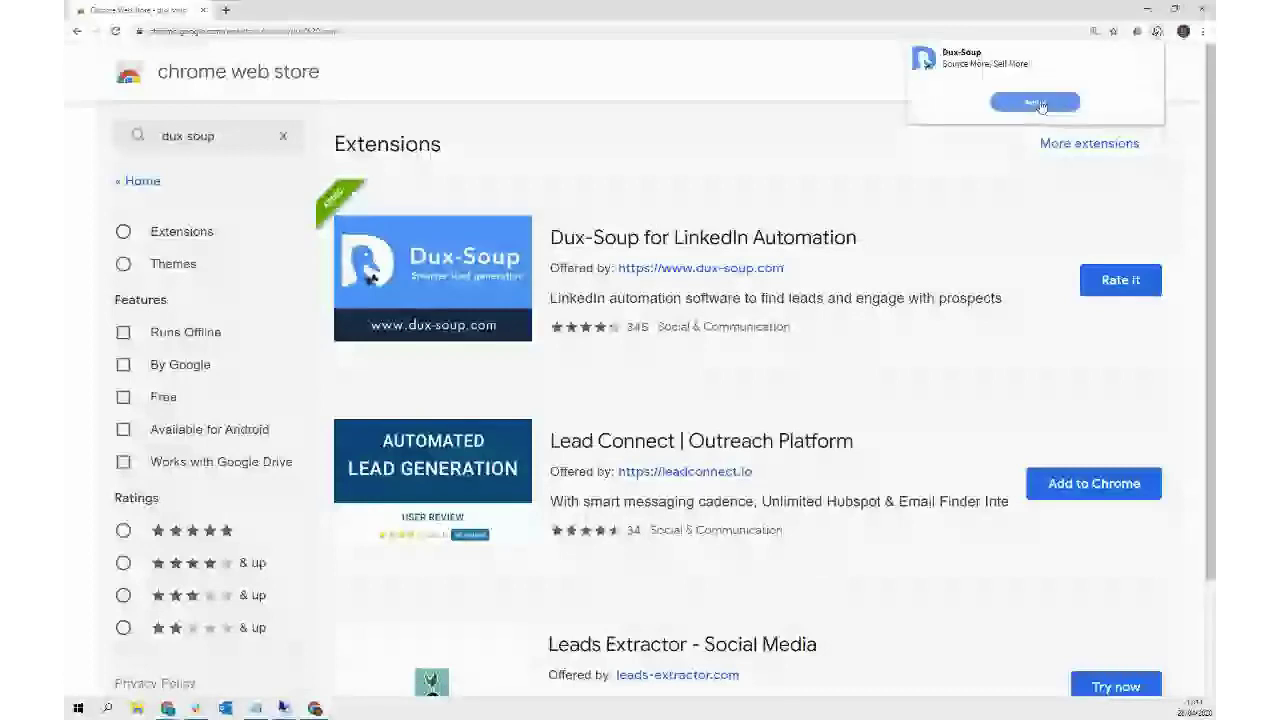
# Sign in to Dux-Soup with the Google account and close its welcome tab.
pyautogui.click(1035, 102)
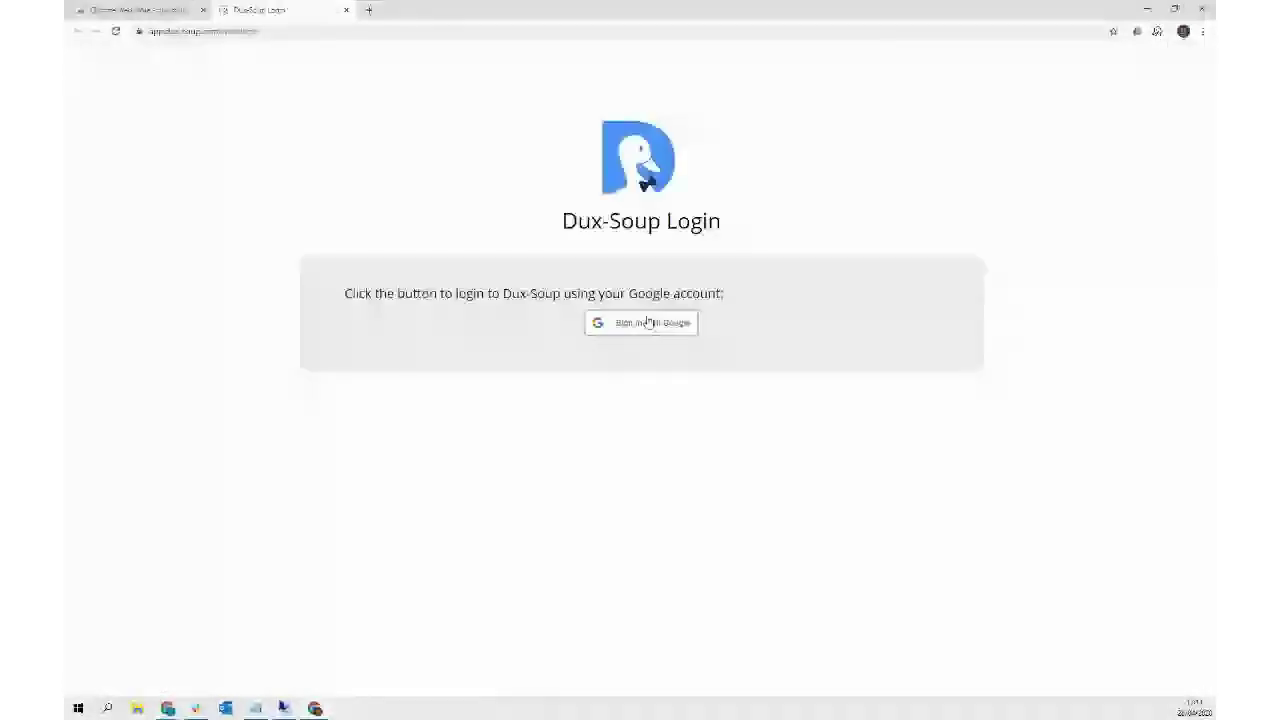
pyautogui.click(648, 322)
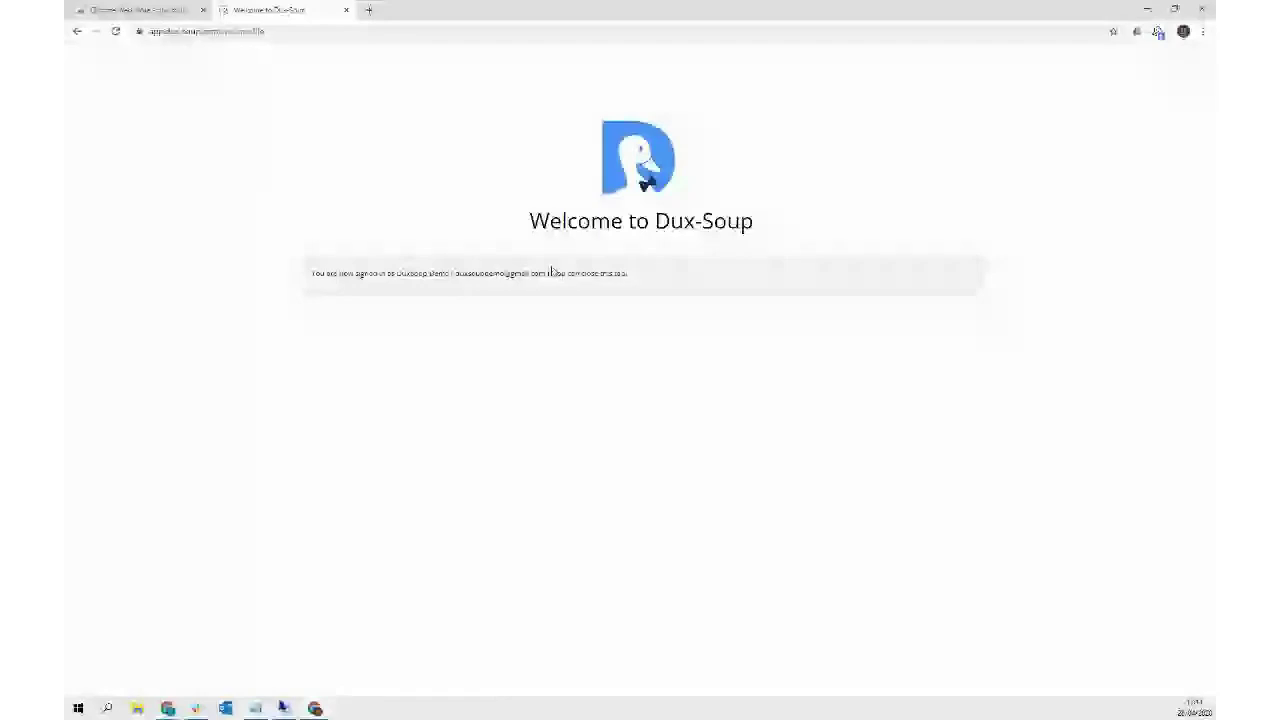
pyautogui.hotkey('ctrl', 'w')
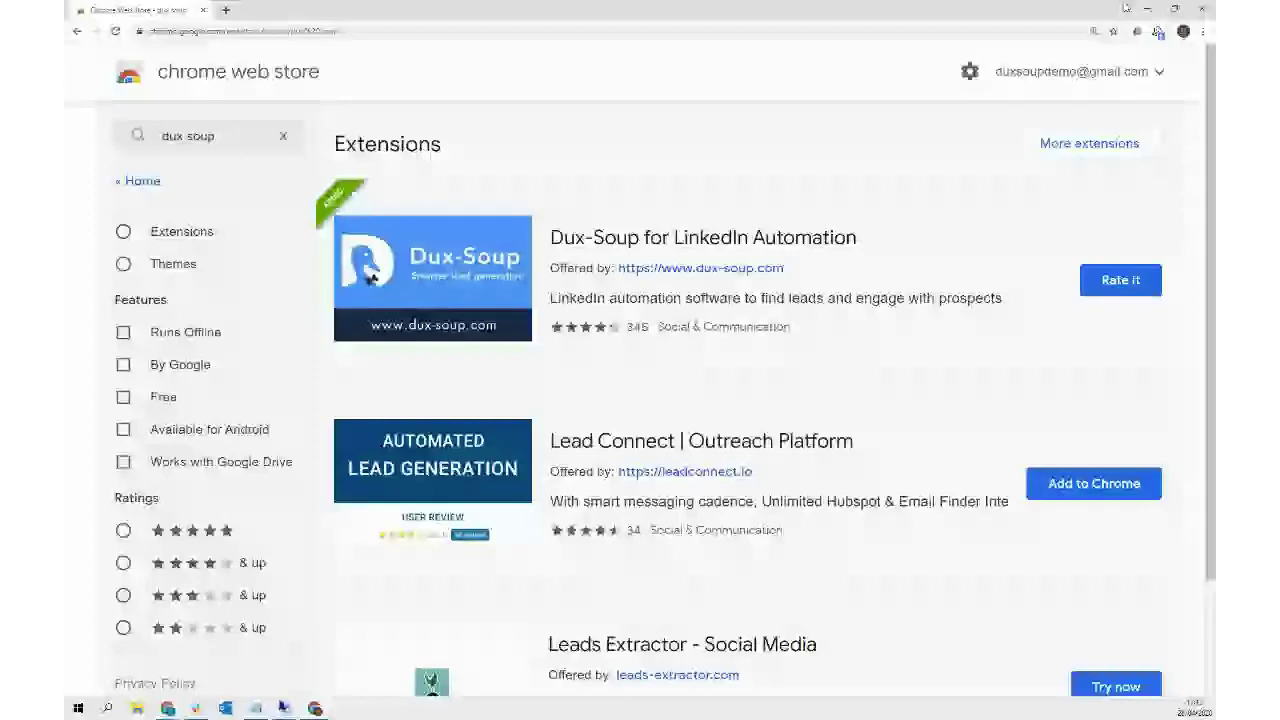
# View the signed-in session on the Dux-Soup options User tab, zoomed in two levels.
pyautogui.click(1158, 33)
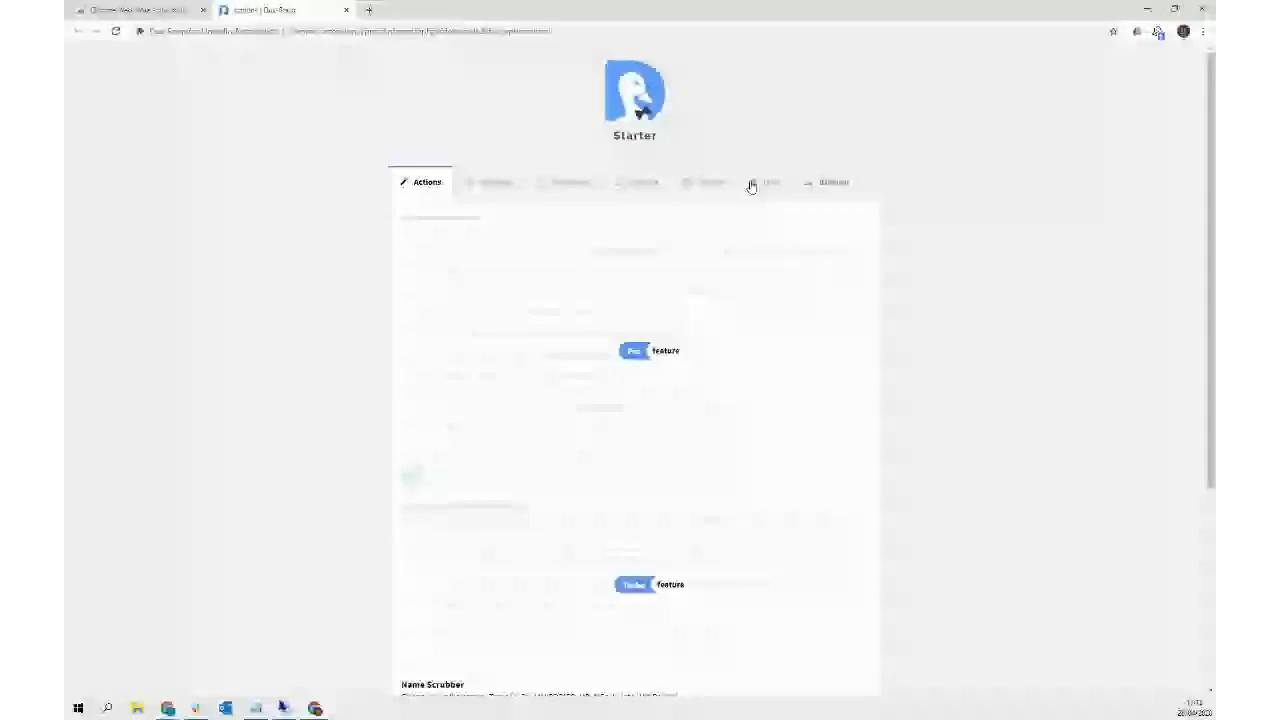
pyautogui.click(752, 187)
pyautogui.moveTo(541, 232); pyautogui.dragTo(443, 235)
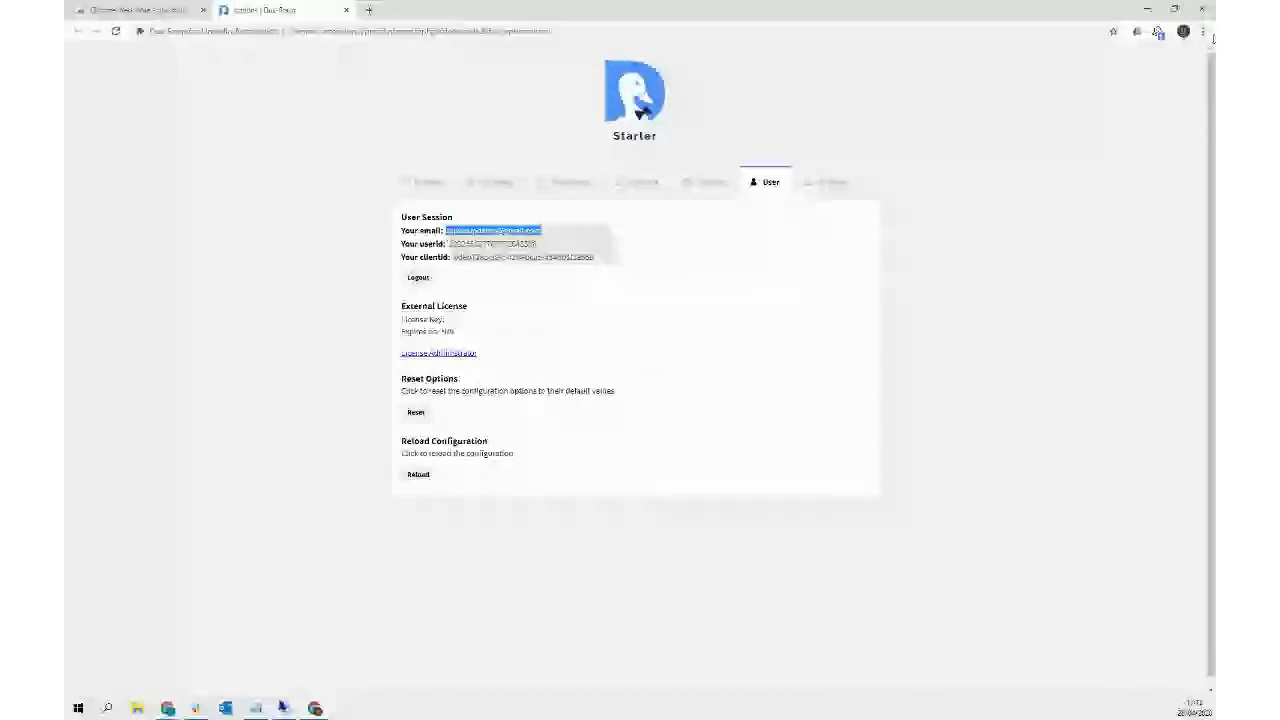
pyautogui.click(1203, 32)
pyautogui.click(1168, 144)
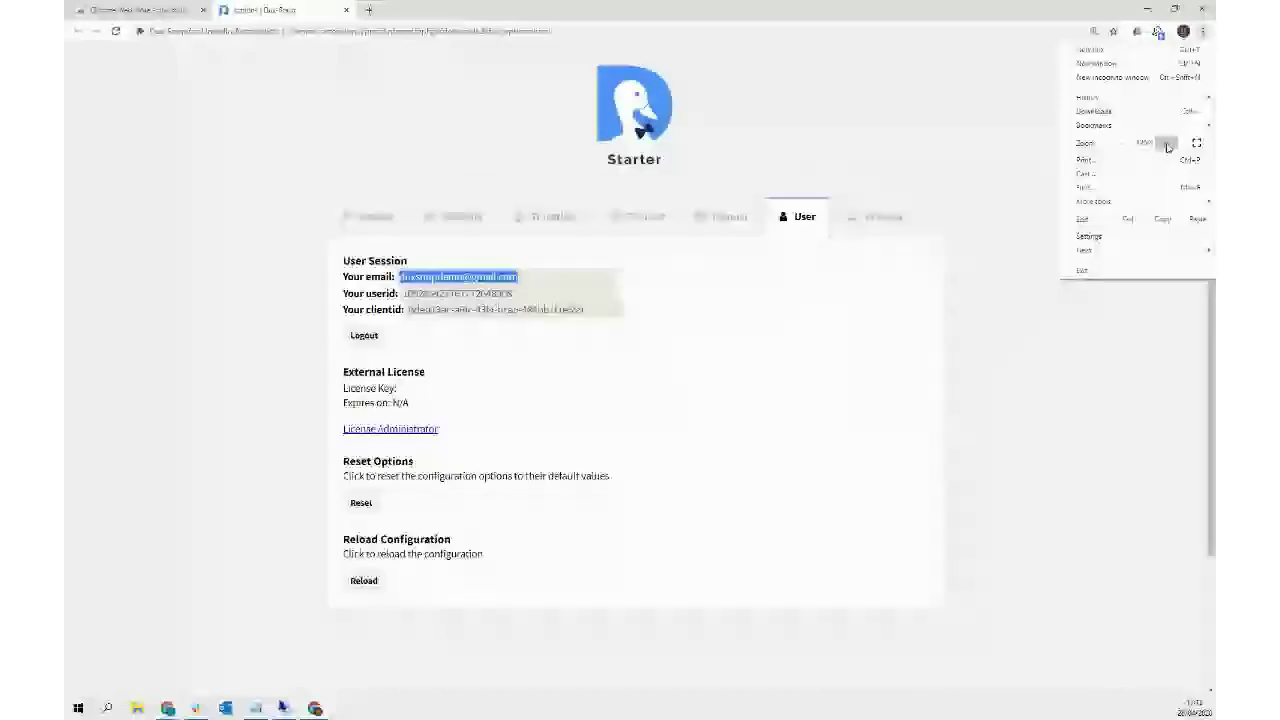
pyautogui.click(1167, 145)
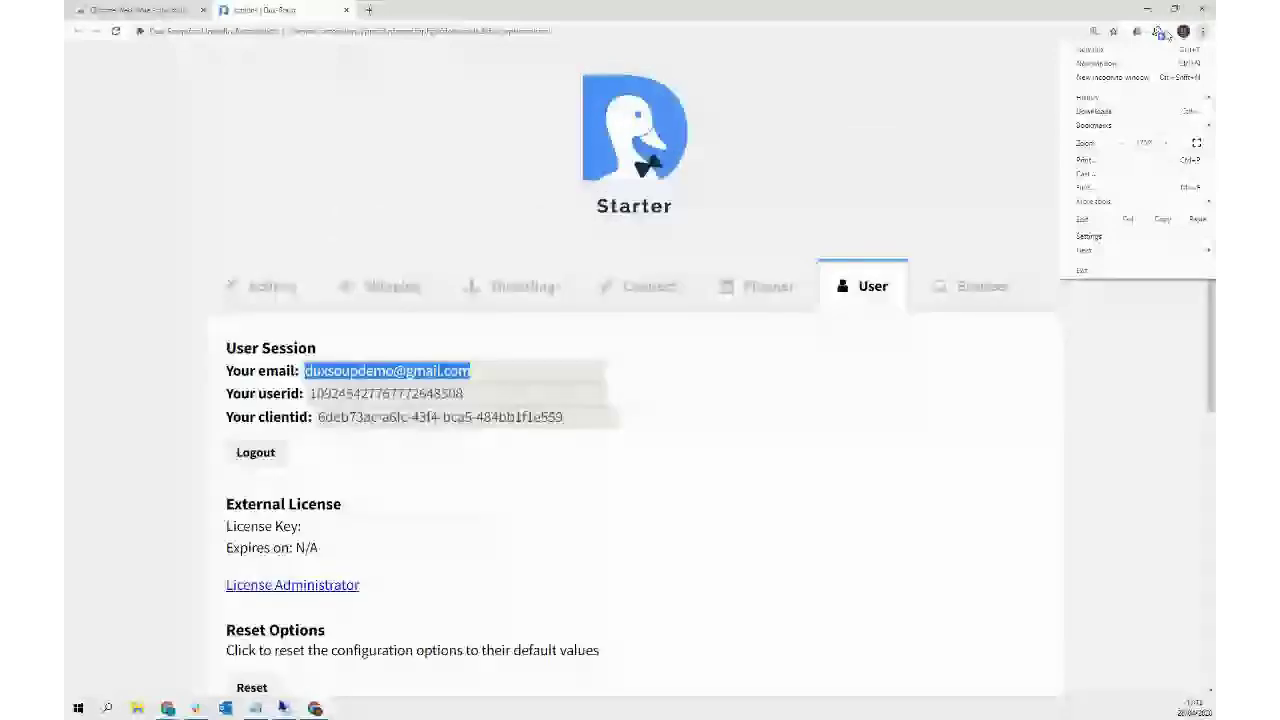
pyautogui.moveTo(470, 371); pyautogui.dragTo(327, 375)
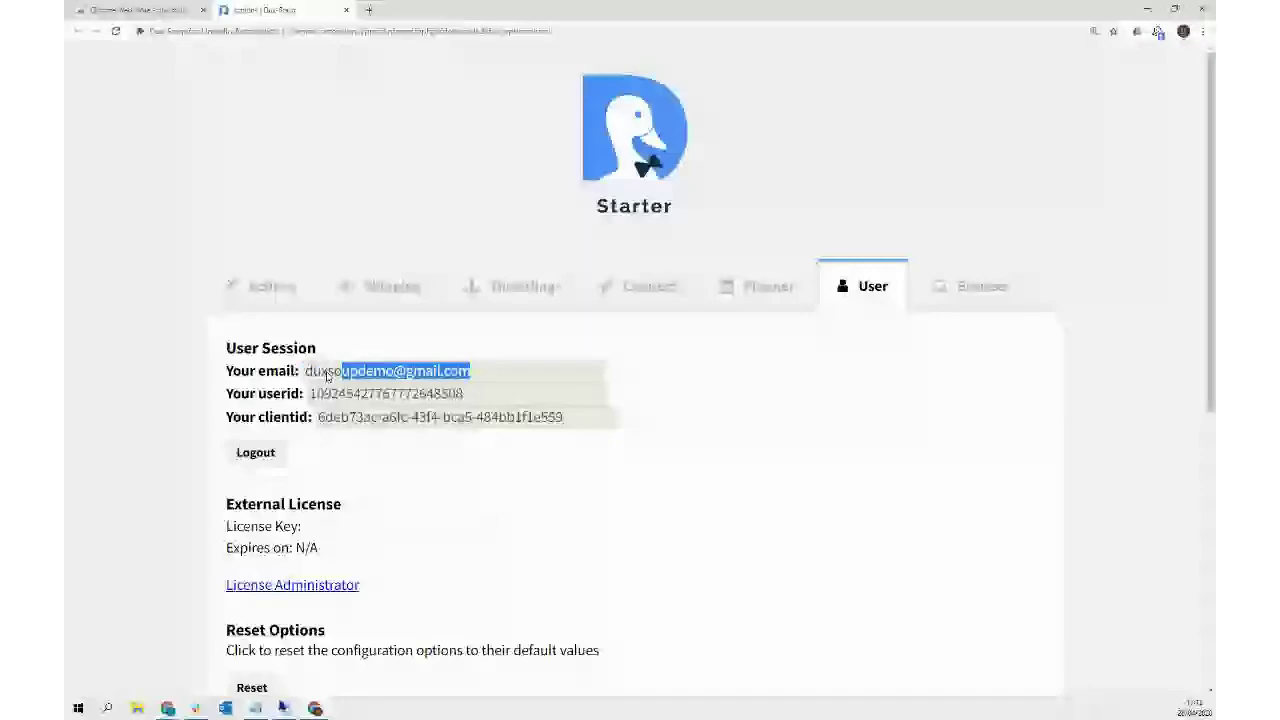
pyautogui.hotkey('ctrl', 'pageup')
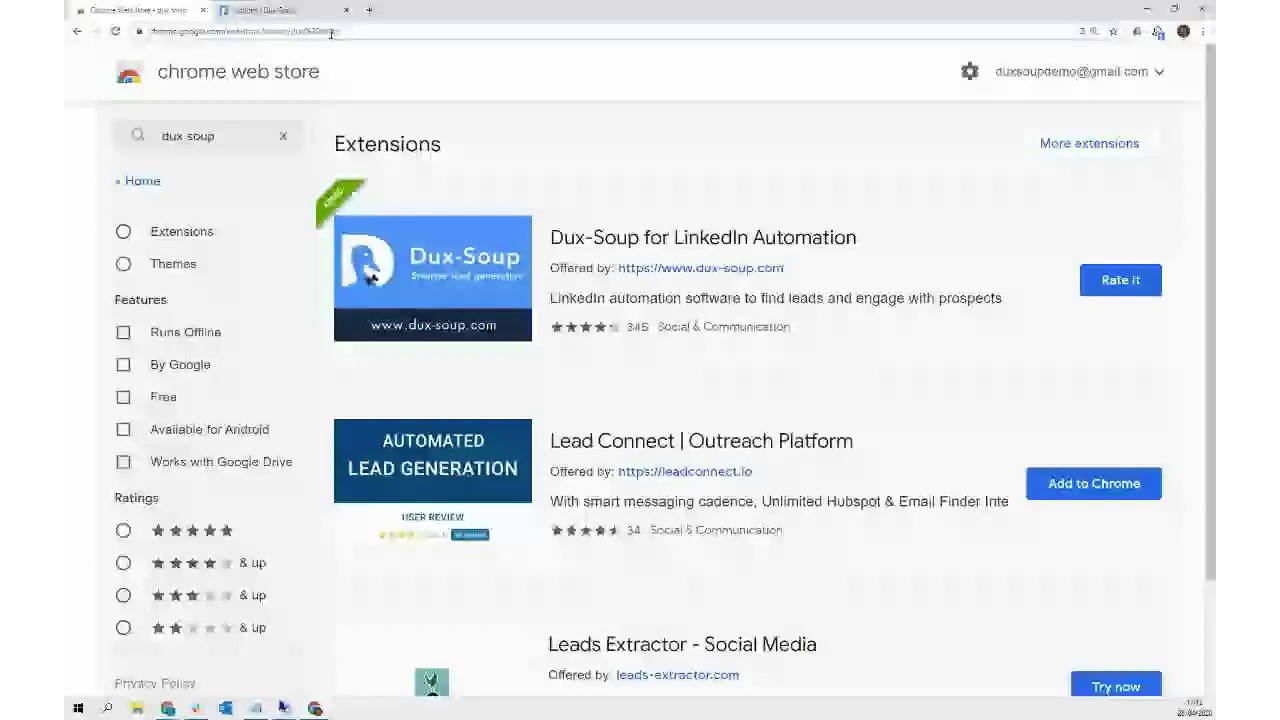
# Go to LinkedIn, dismiss the cookie notice, and submit the Welcome Back sign-in form.
pyautogui.click(331, 33)
pyautogui.write('linkedin')
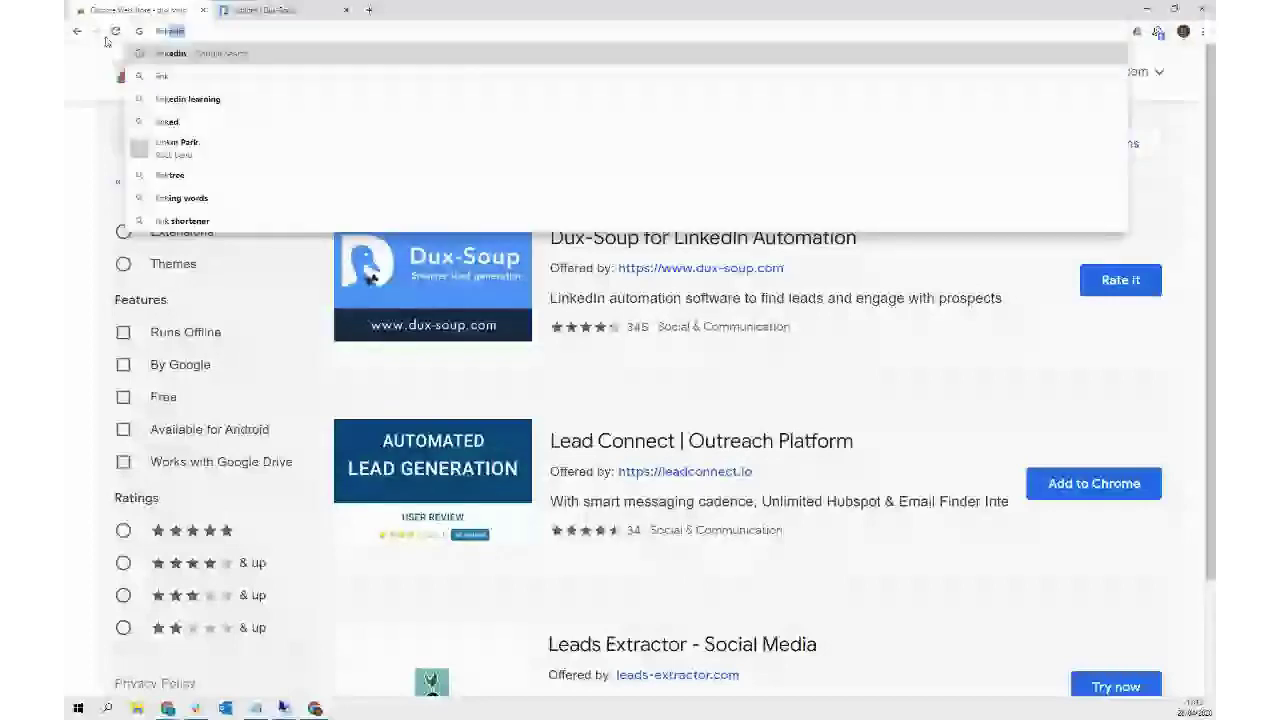
pyautogui.press('Return')
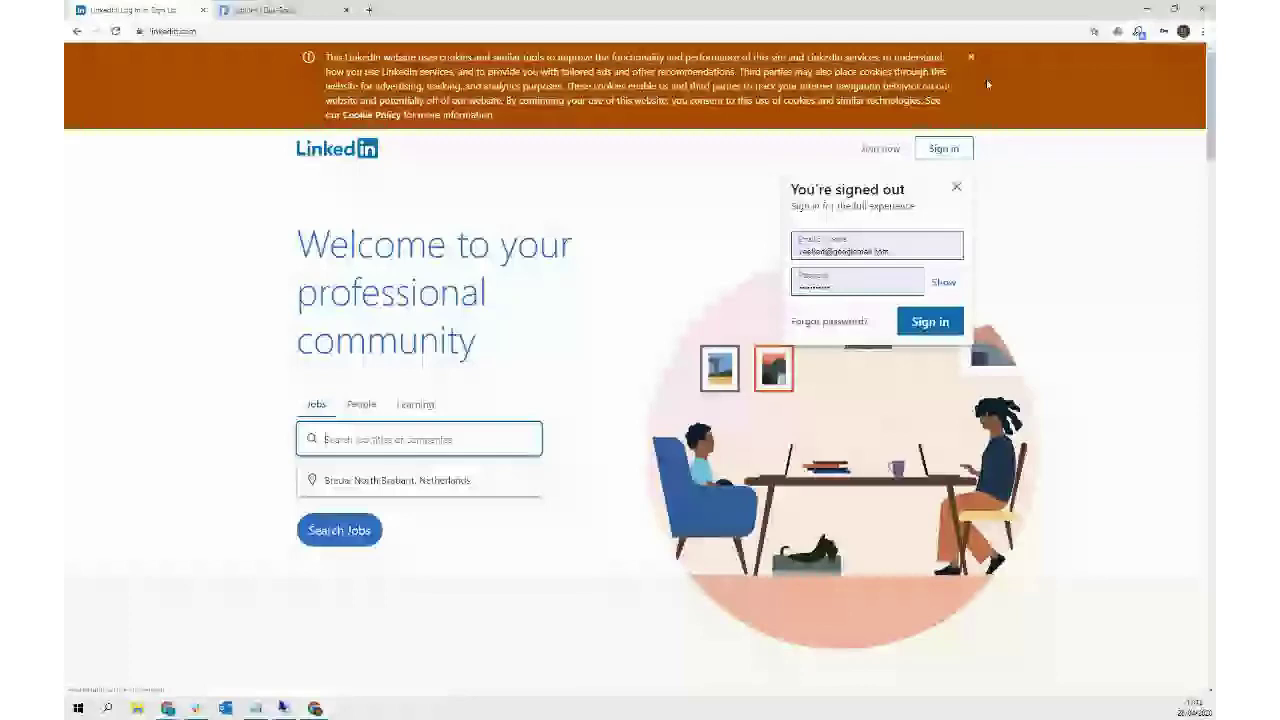
pyautogui.click(970, 57)
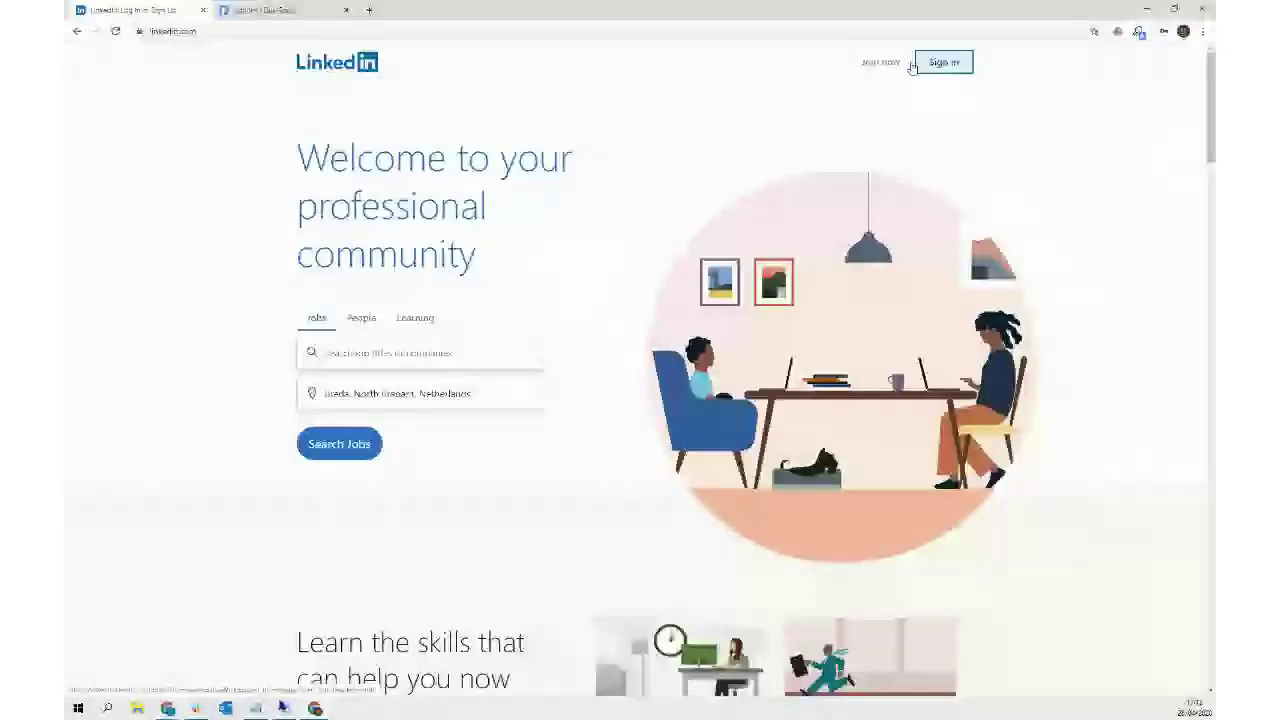
pyautogui.click(954, 70)
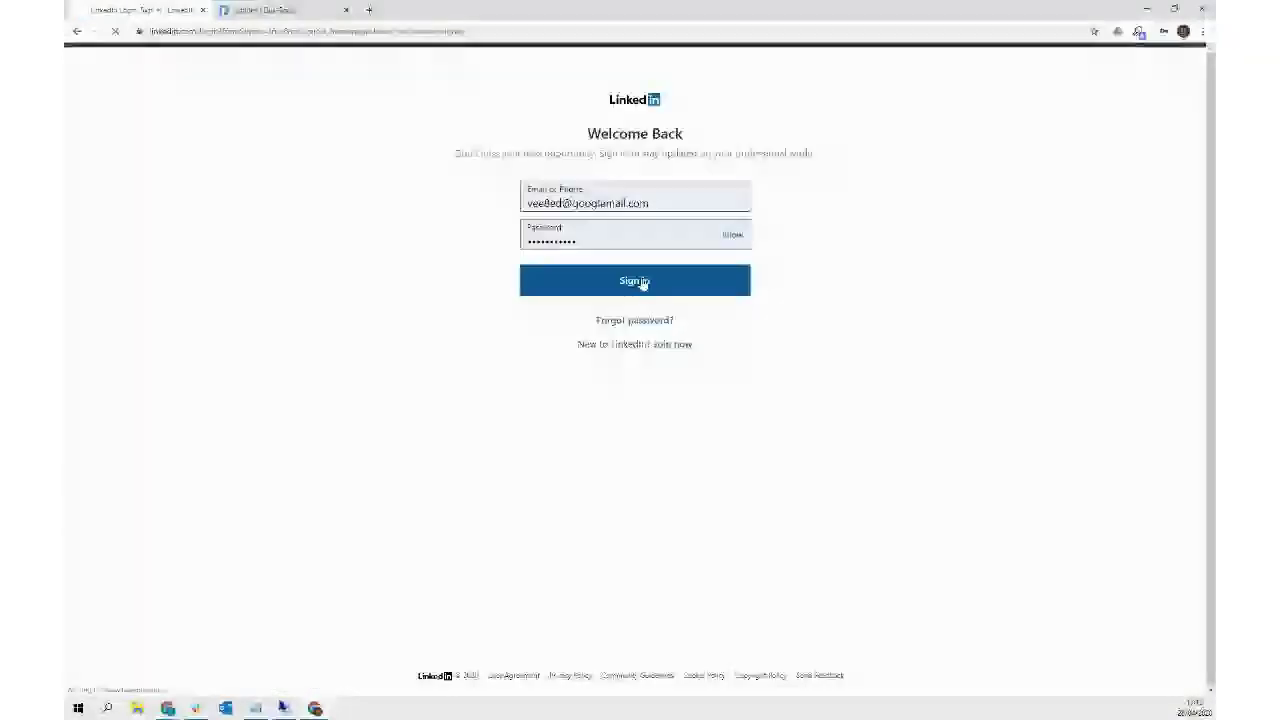
pyautogui.click(644, 282)
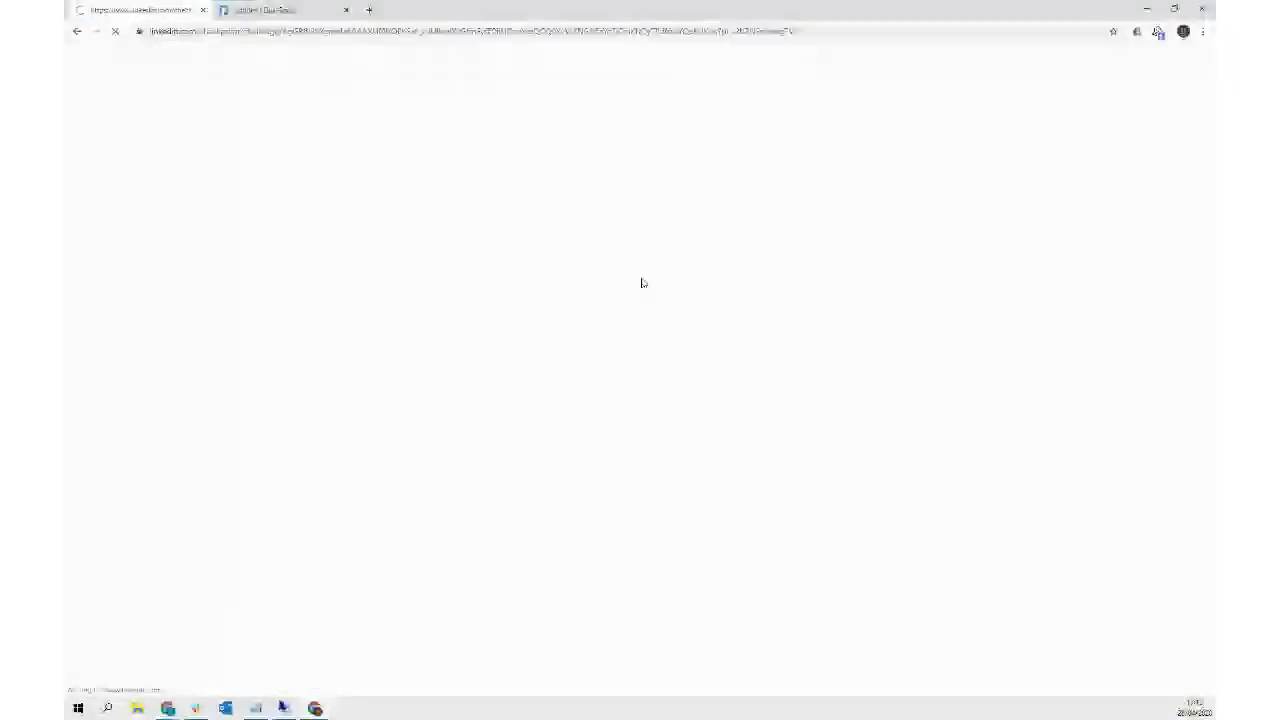
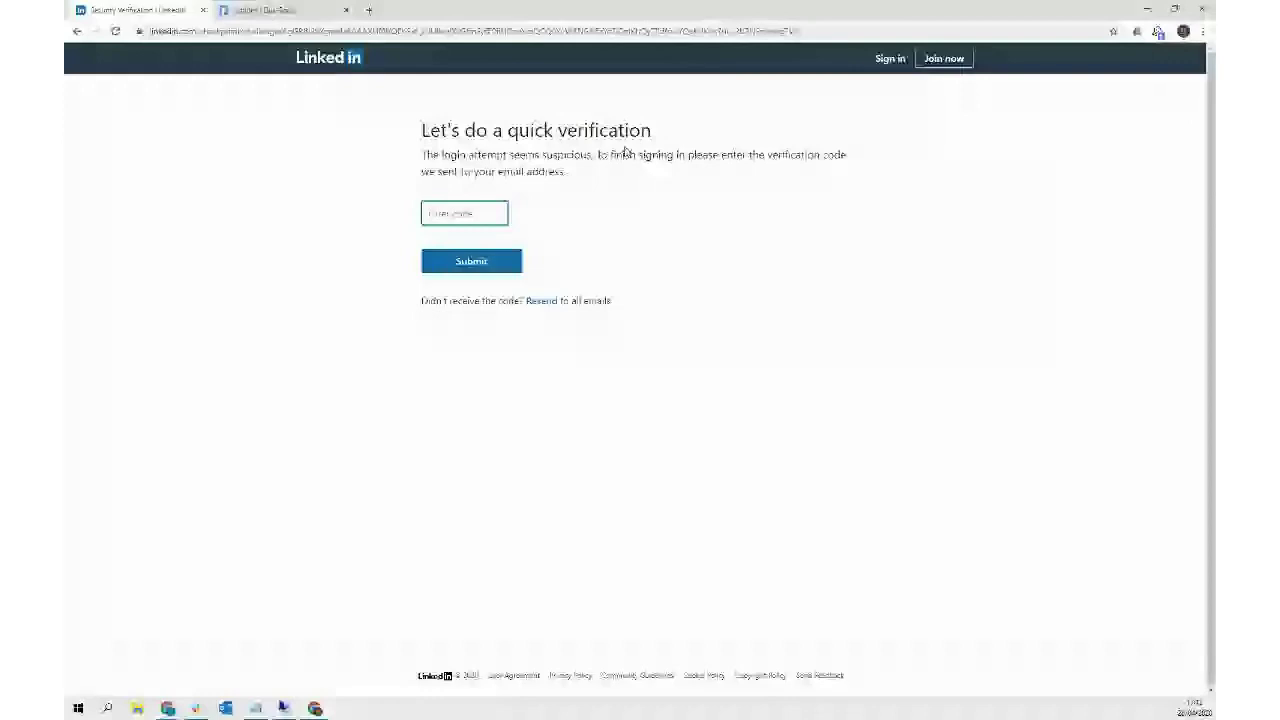
# Check the Dux-Soup user page, then bring up the Managing Multiple LinkedIn Accounts presentation tab.
pyautogui.click(280, 12)
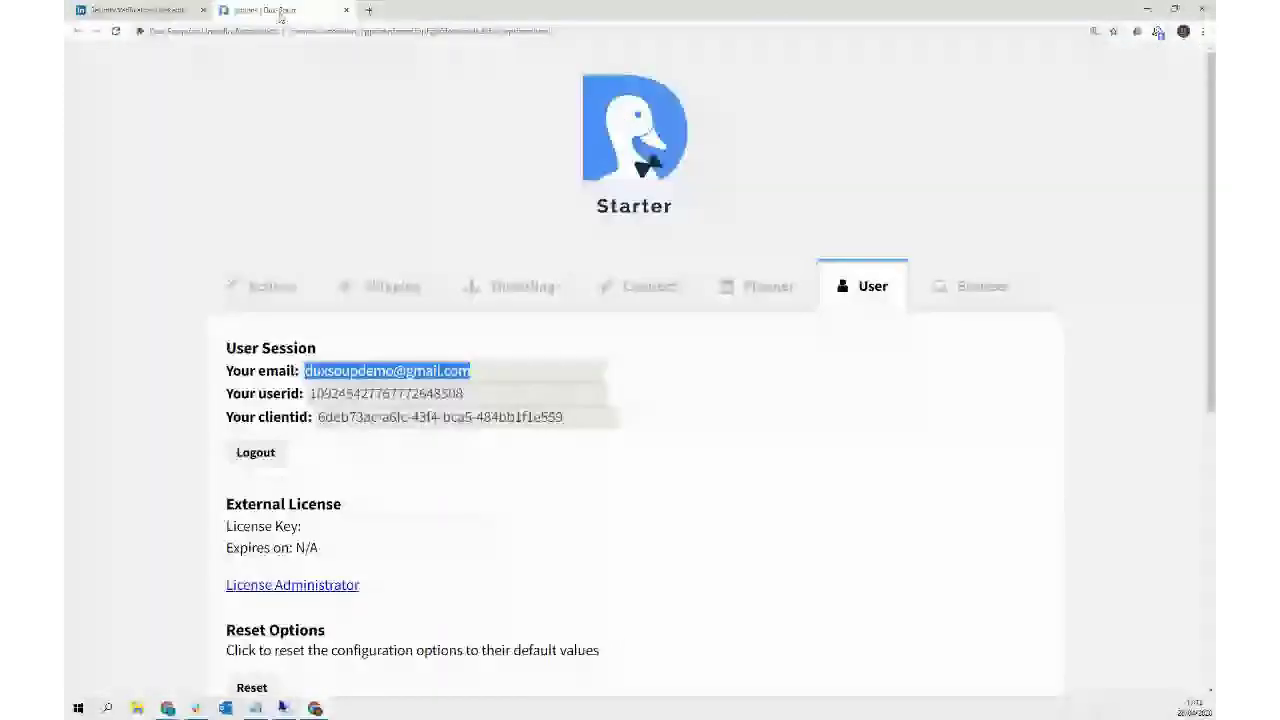
pyautogui.click(1143, 10)
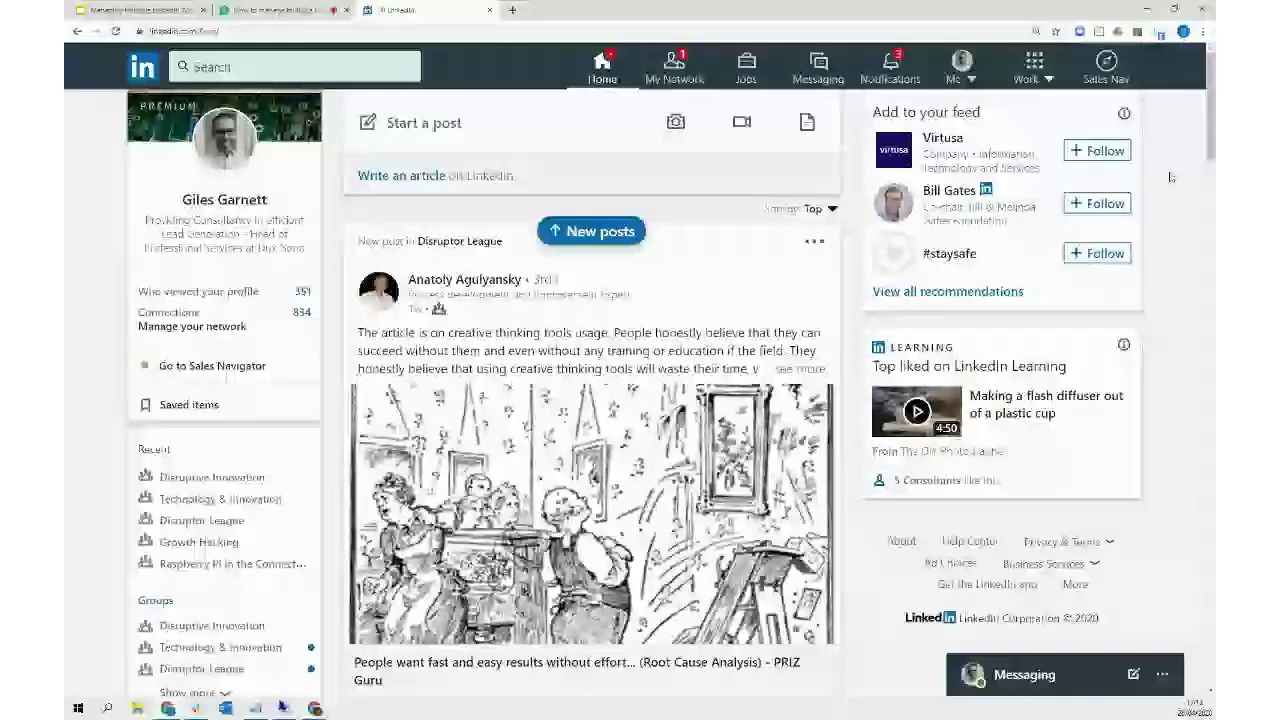
pyautogui.hotkey('alt', 'Tab')
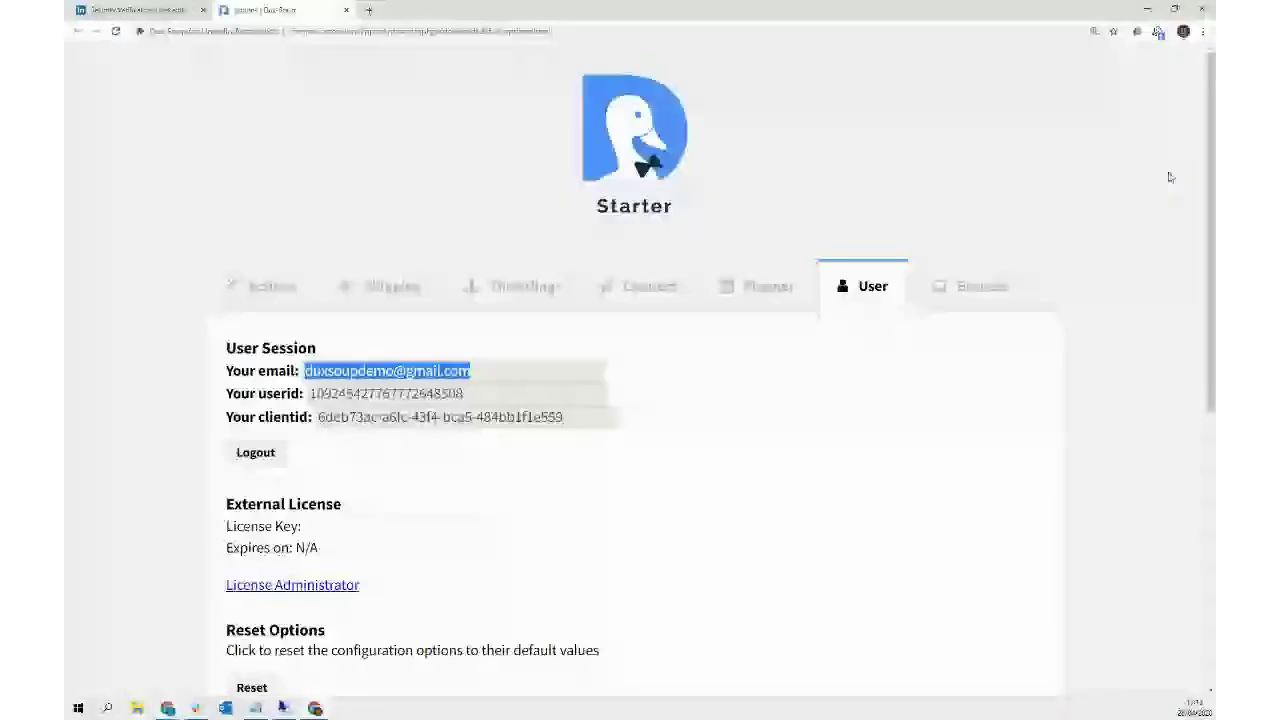
pyautogui.hotkey('ctrl', 't')
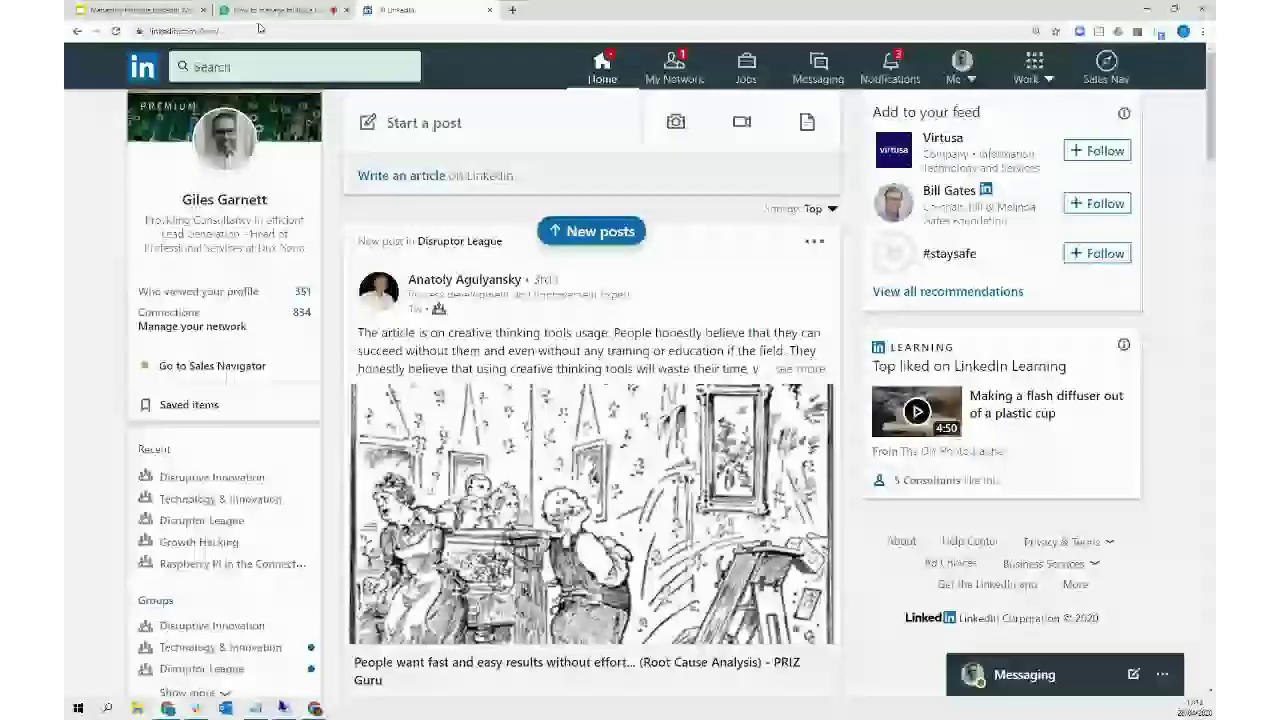
pyautogui.click(140, 10)
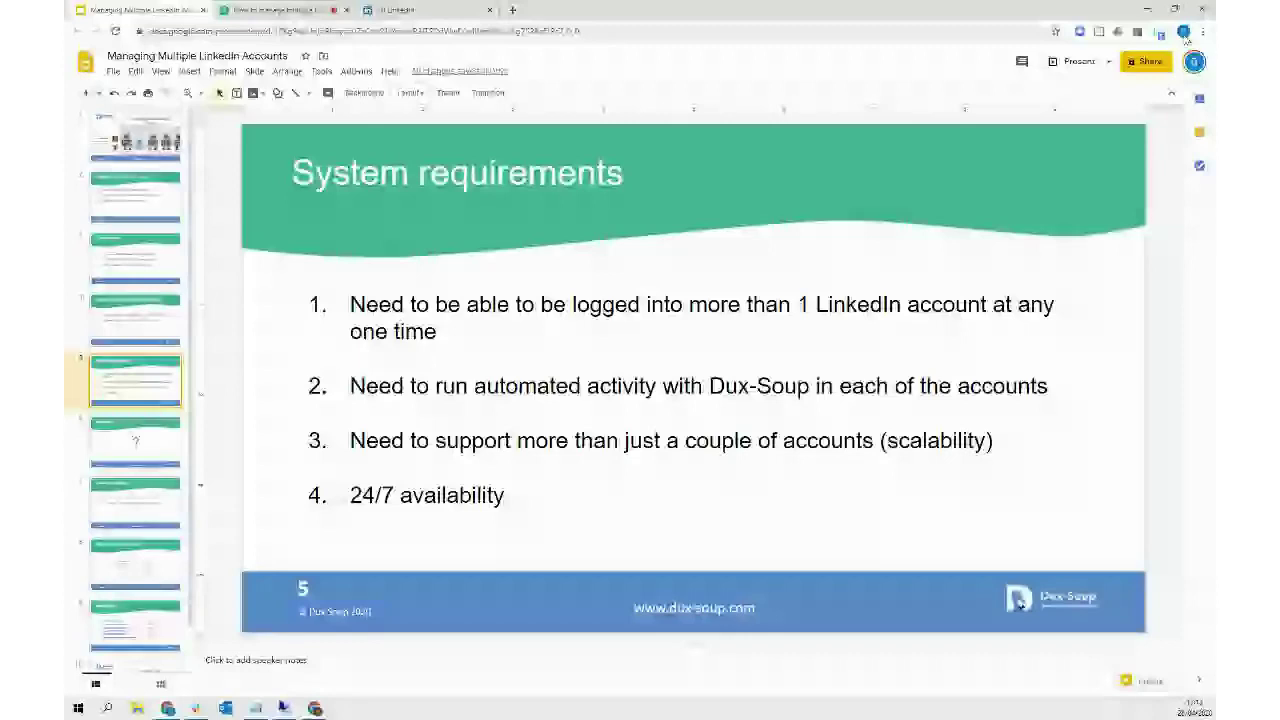
# Add a new browser profile from the profile list, zooming the page in one step.
pyautogui.click(1183, 32)
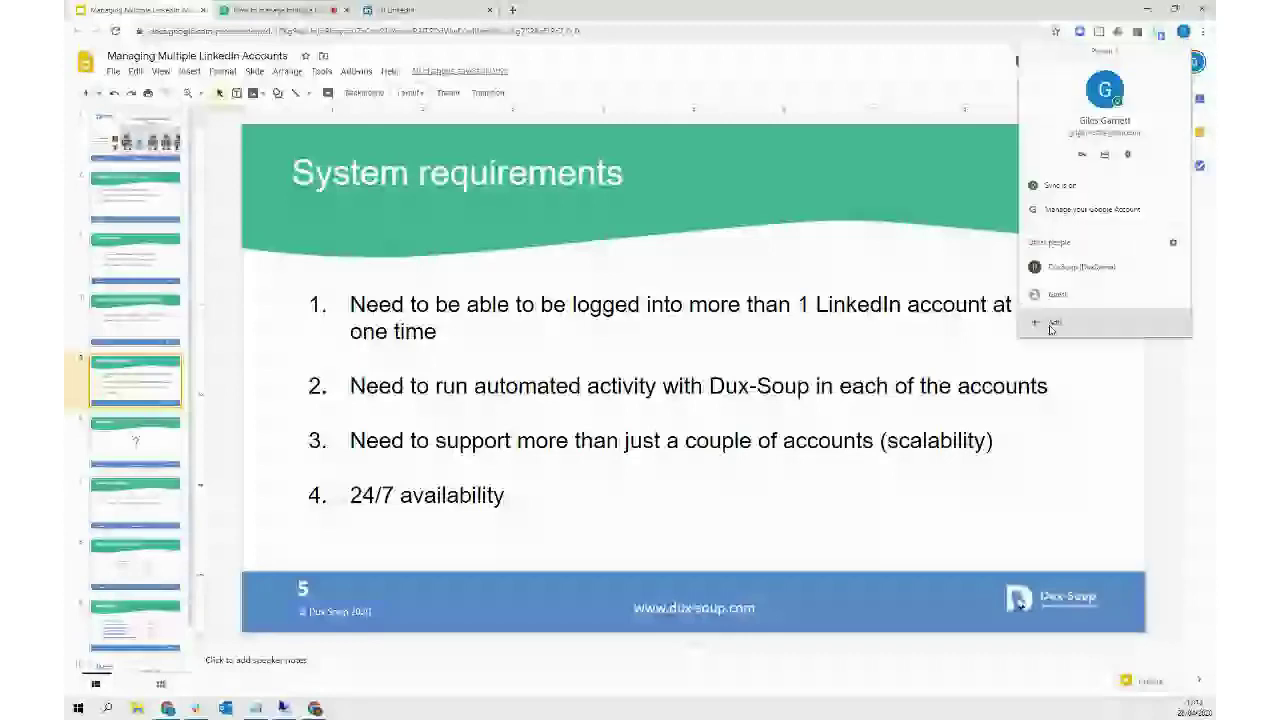
pyautogui.click(1050, 326)
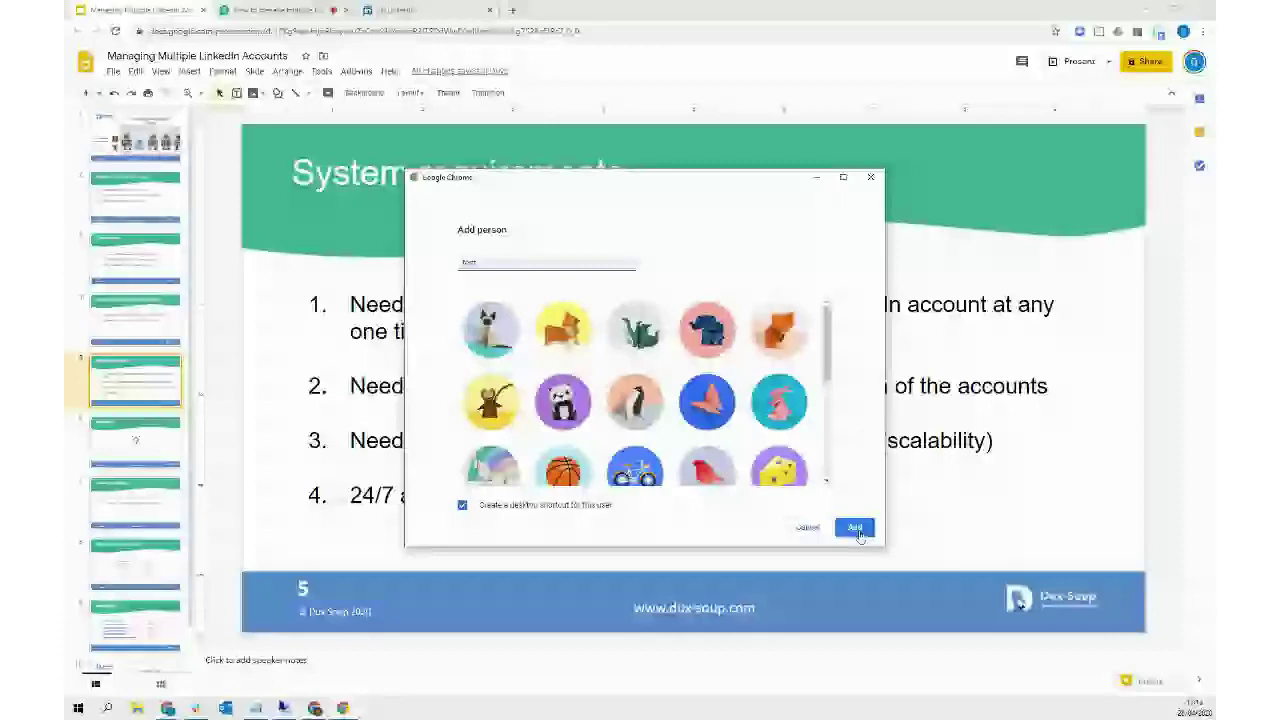
pyautogui.click(1203, 30)
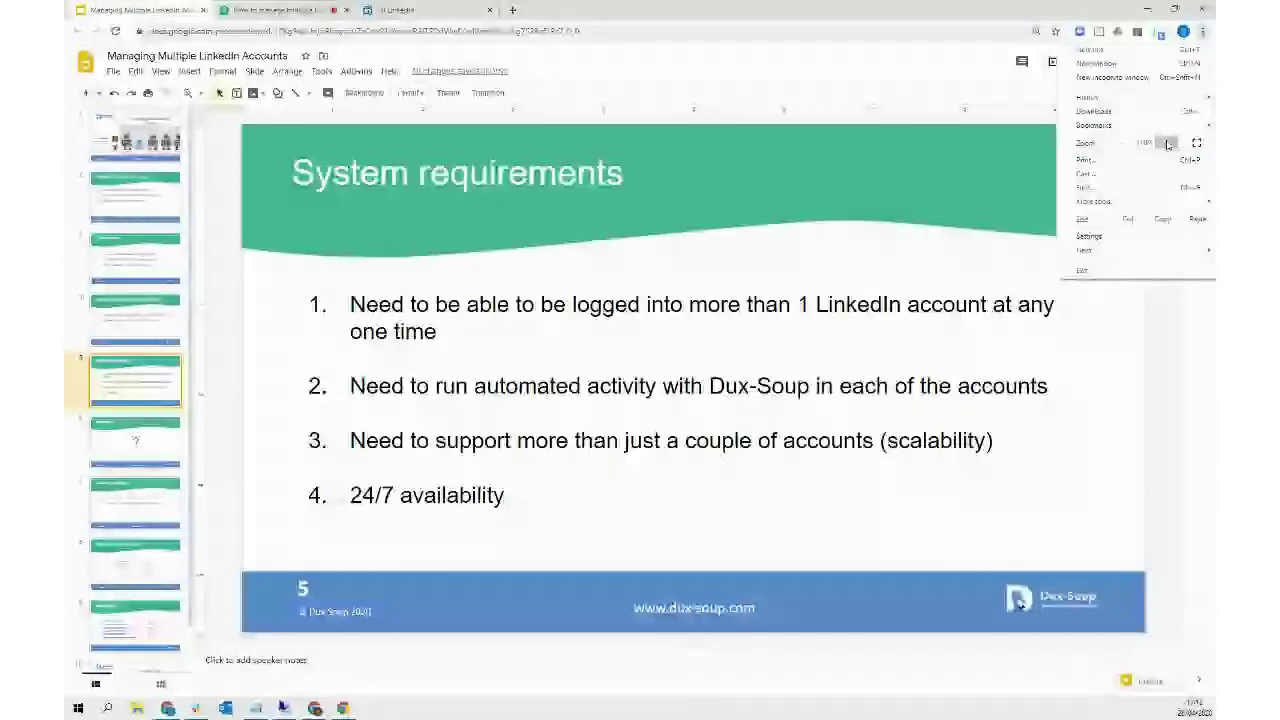
pyautogui.click(1168, 144)
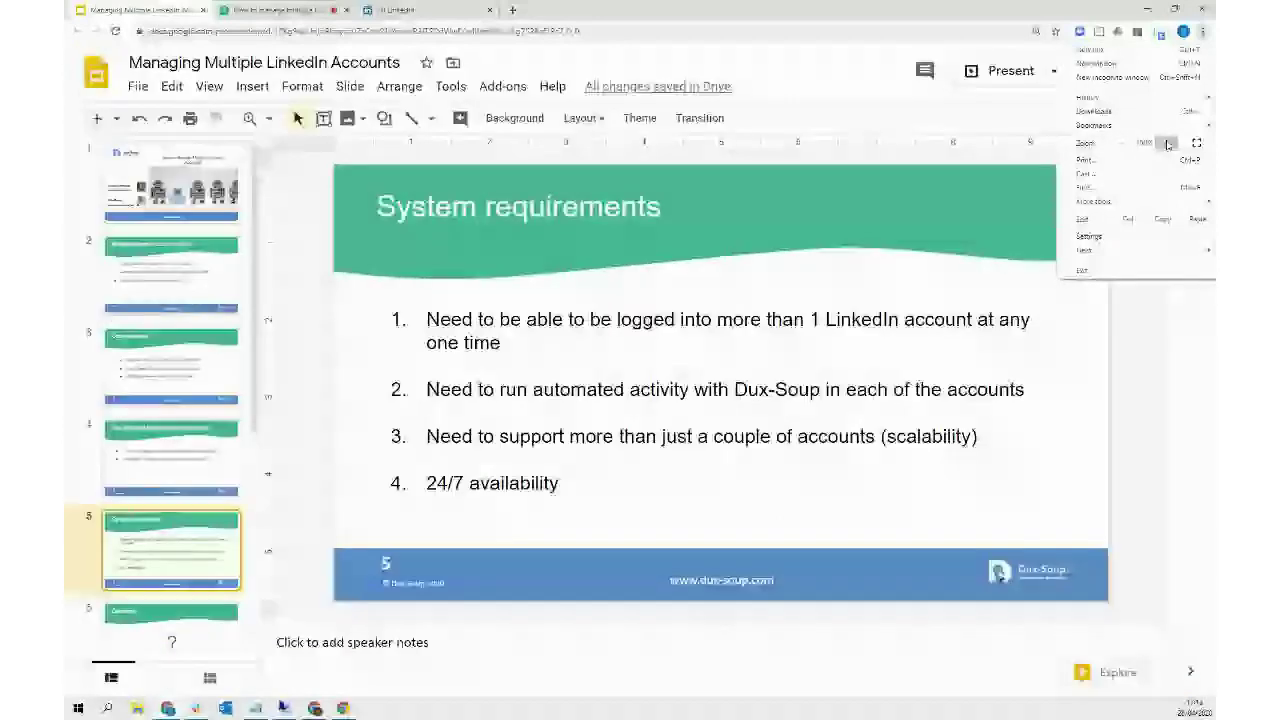
pyautogui.click(1184, 31)
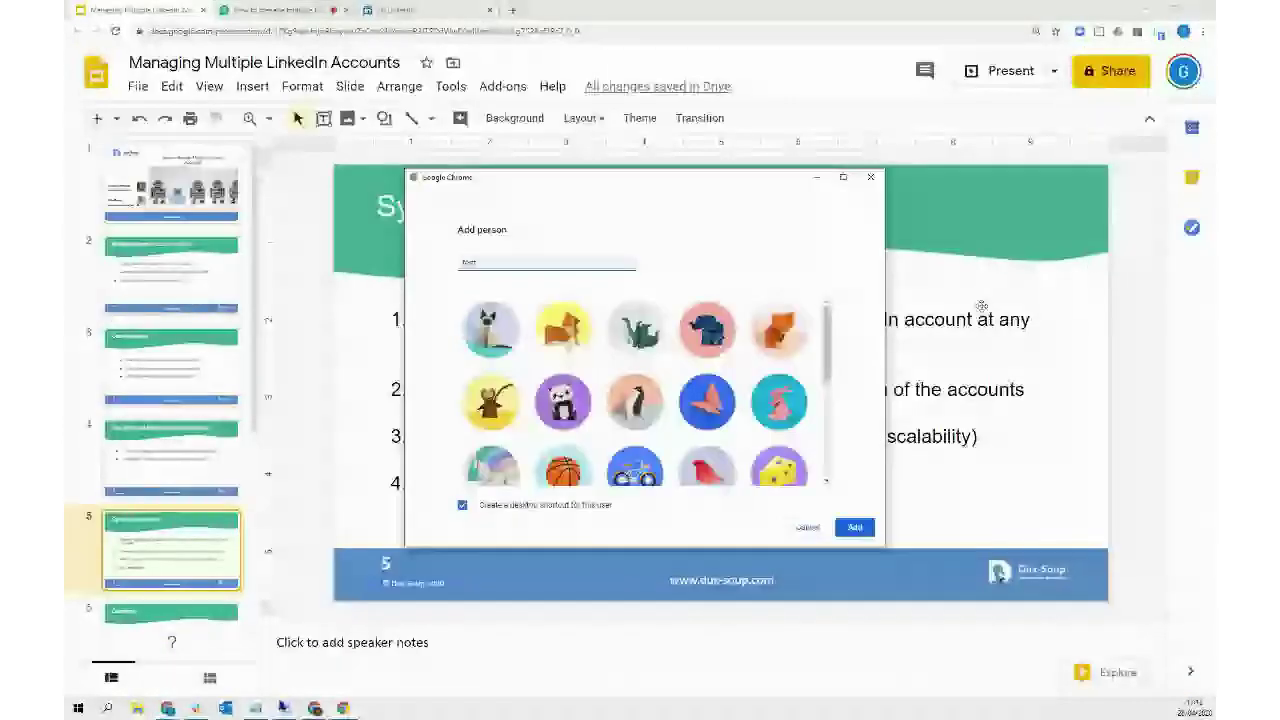
pyautogui.click(855, 527)
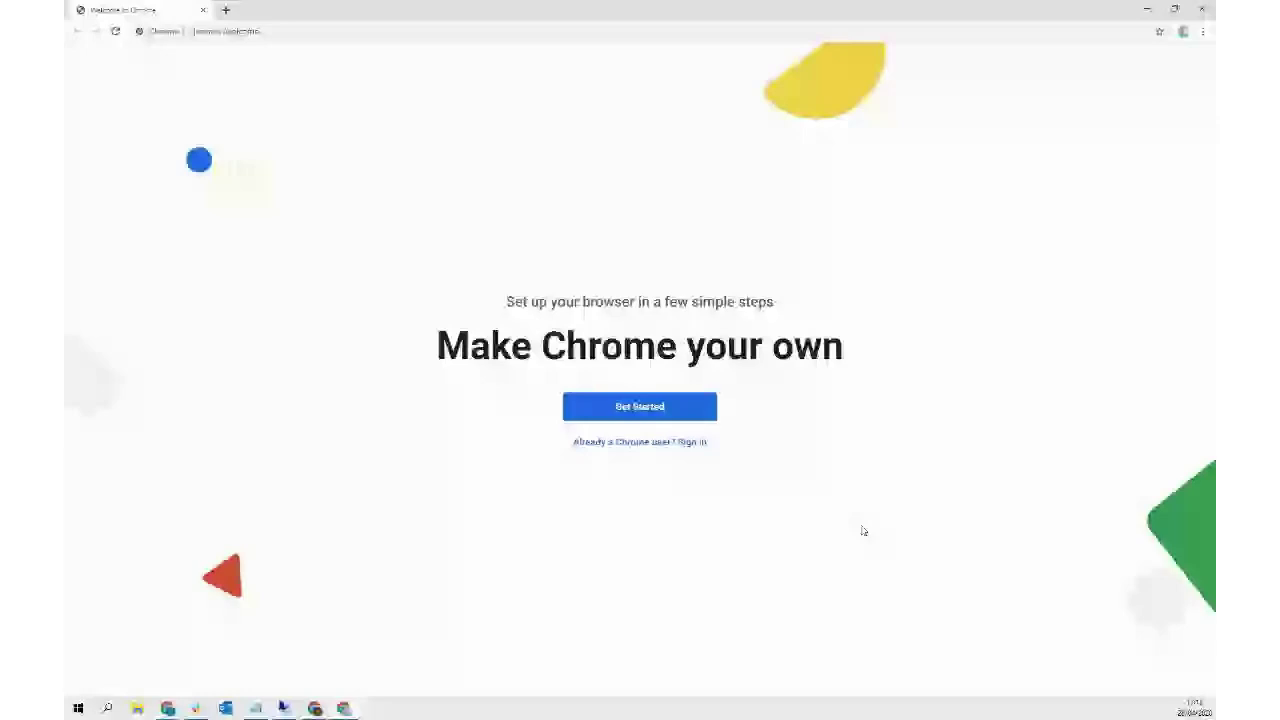
# Choose sign-in, zoom in three steps, switch to English (United Kingdom), and choose Create account.
pyautogui.click(662, 444)
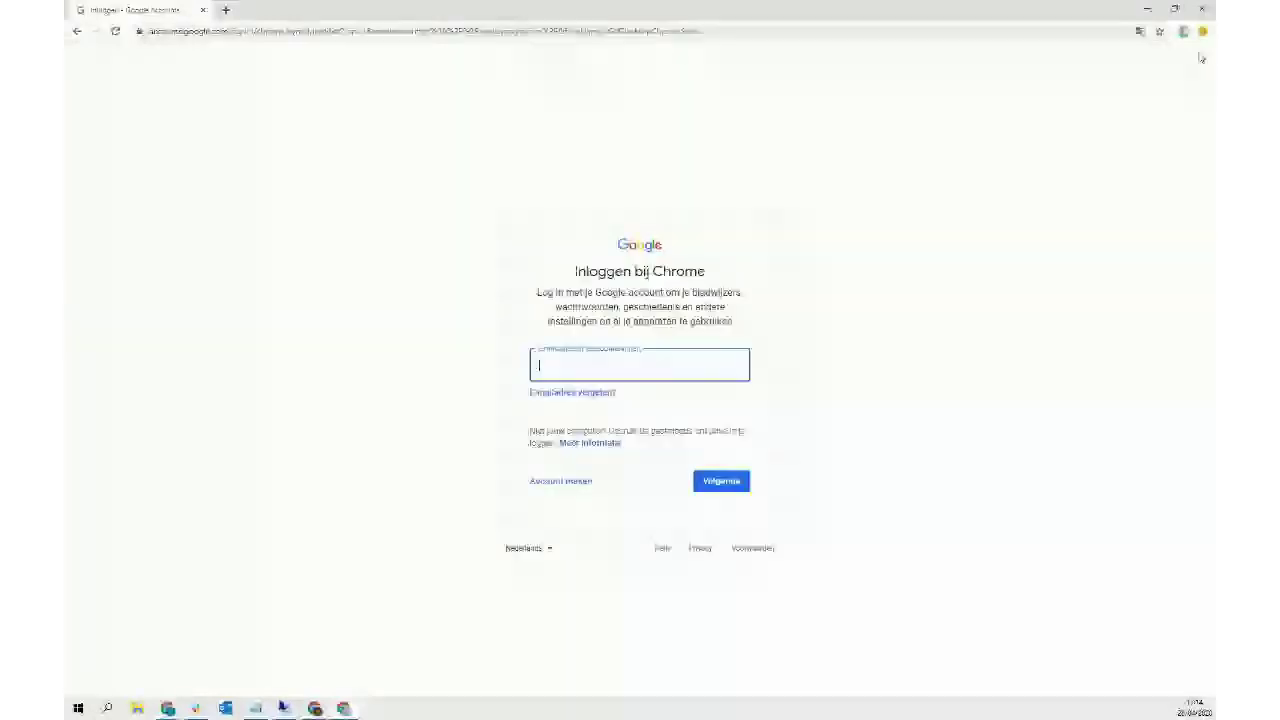
pyautogui.click(1204, 33)
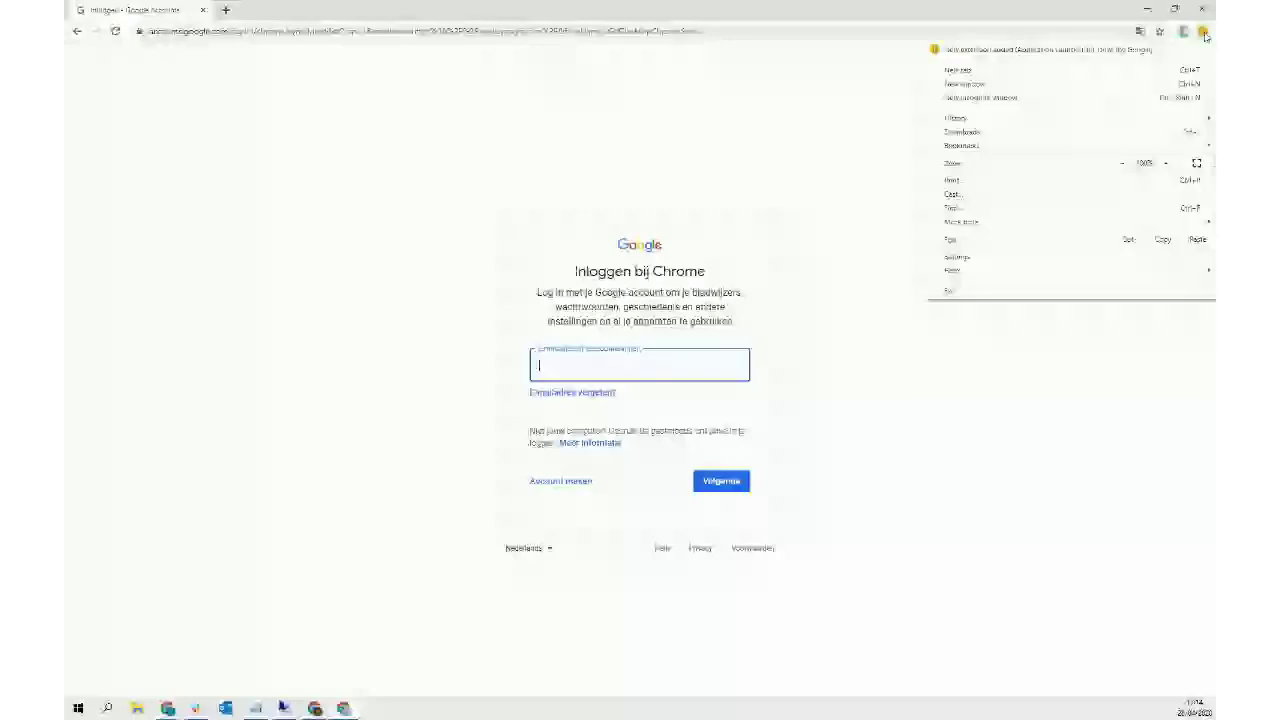
pyautogui.click(1131, 50)
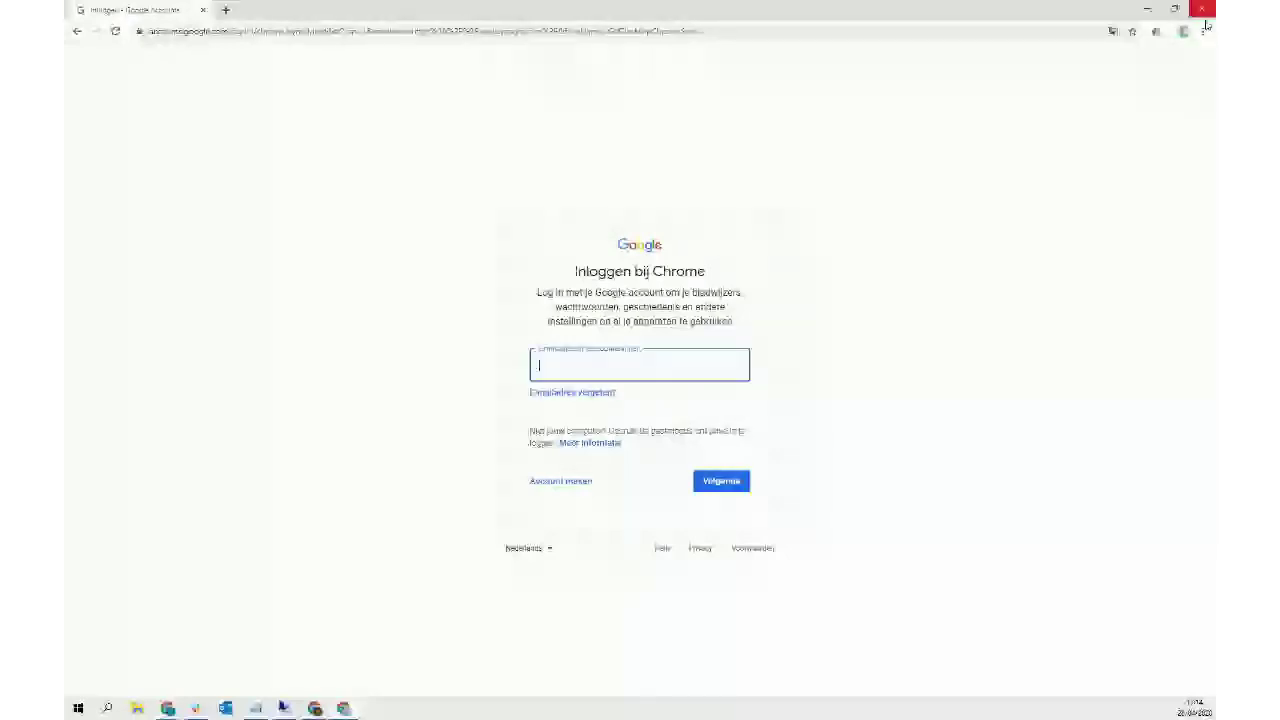
pyautogui.click(1204, 31)
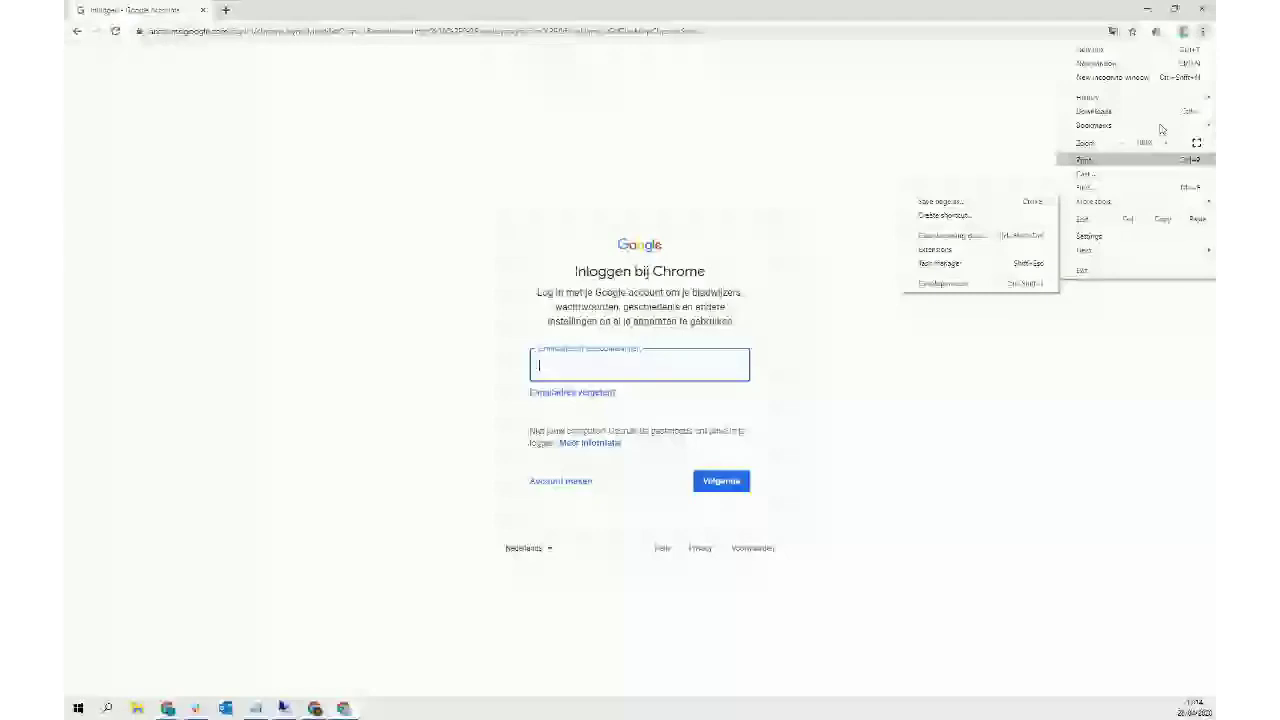
pyautogui.click(1166, 145)
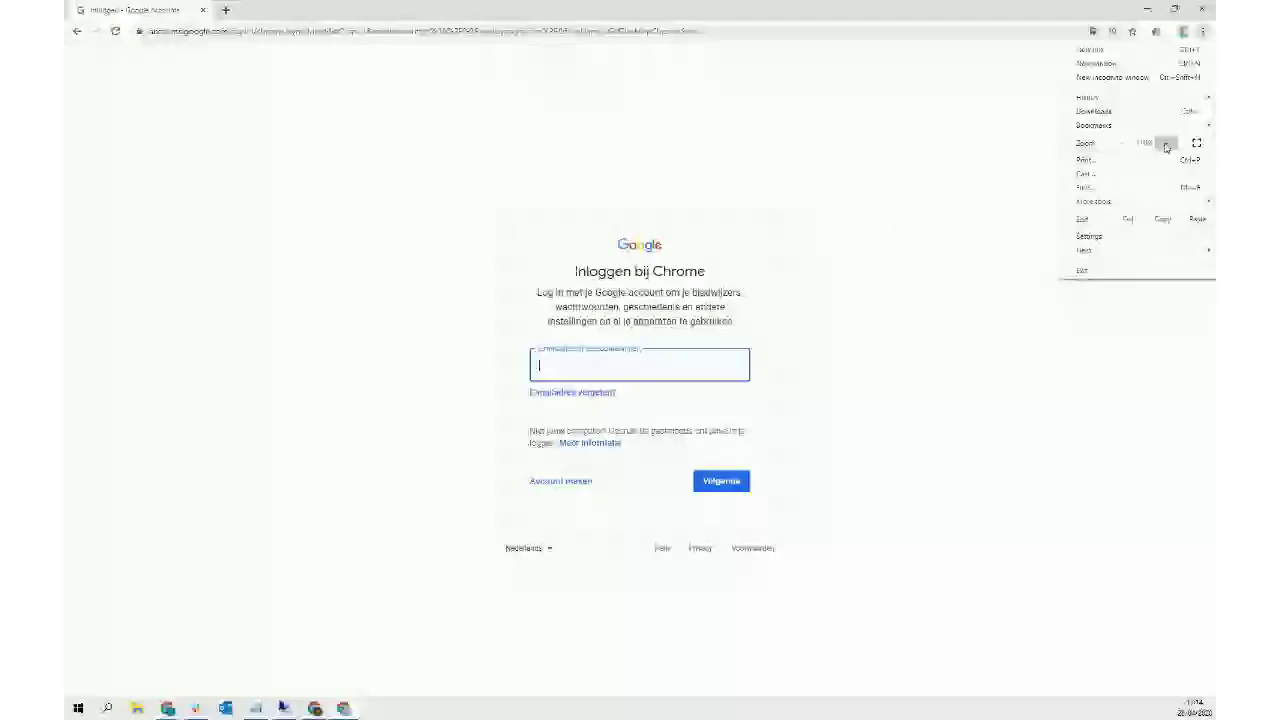
pyautogui.click(1166, 145)
pyautogui.click(1166, 145)
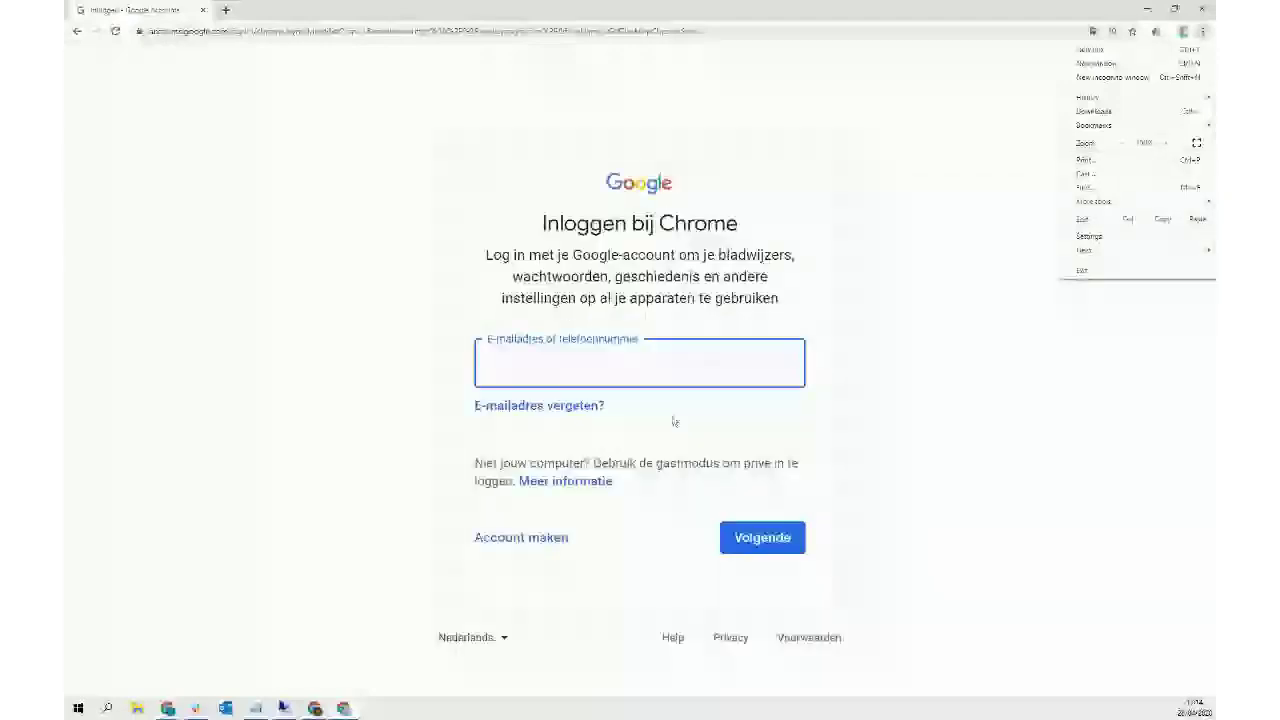
pyautogui.click(917, 353)
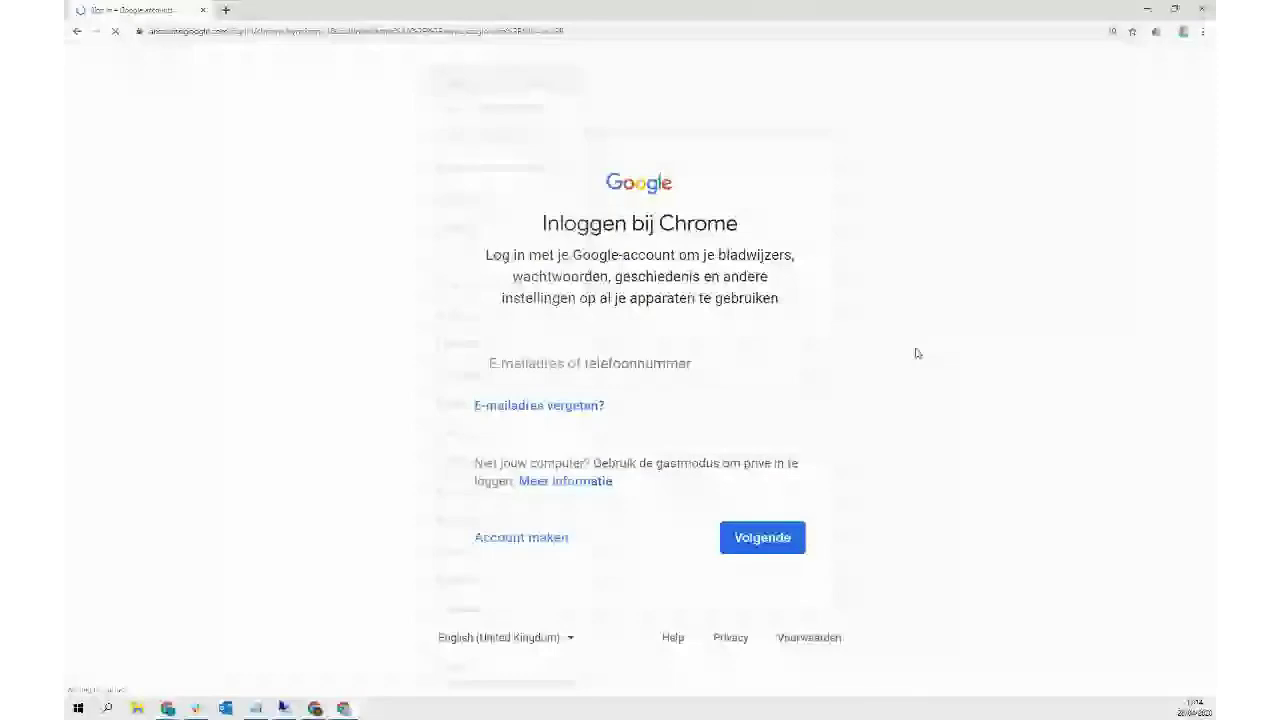
pyautogui.click(518, 539)
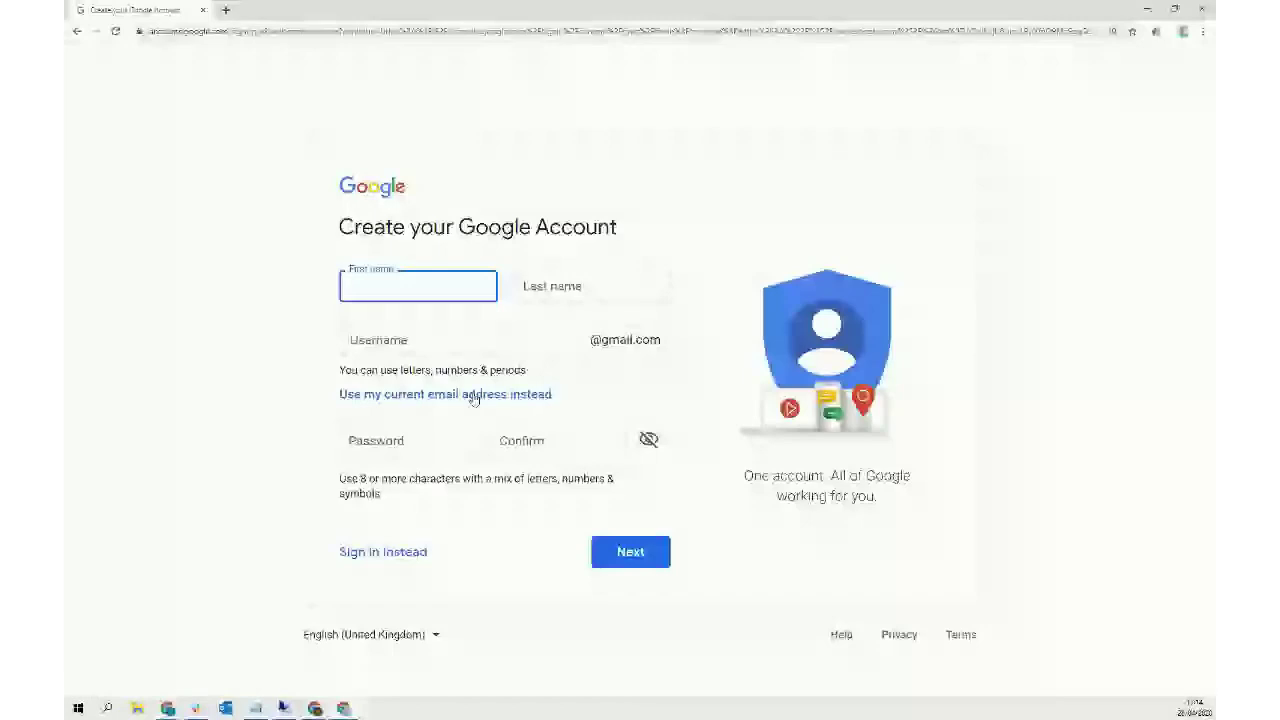
# Switch the sign-up form to use an existing email address instead of a new Gmail one.
pyautogui.click(472, 397)
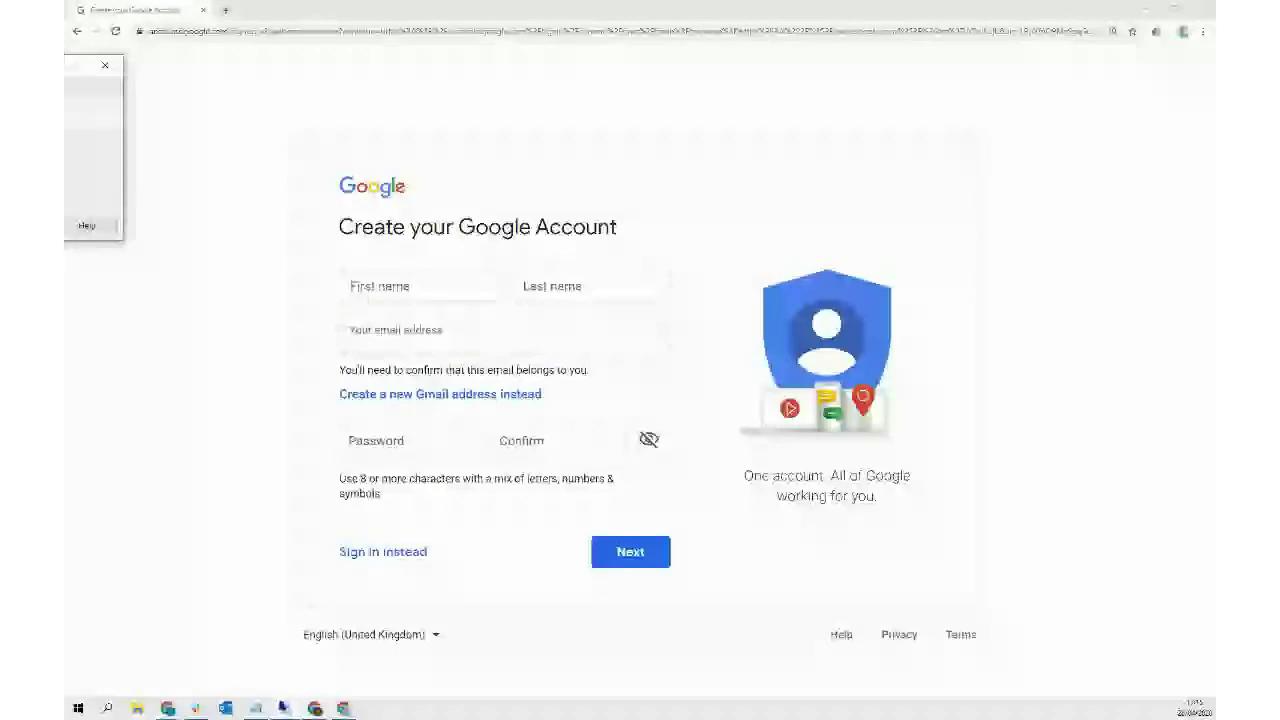
# Move the Remote Desktop Connection window to the centre of the screen.
pyautogui.moveTo(66, 64); pyautogui.dragTo(984, 226)
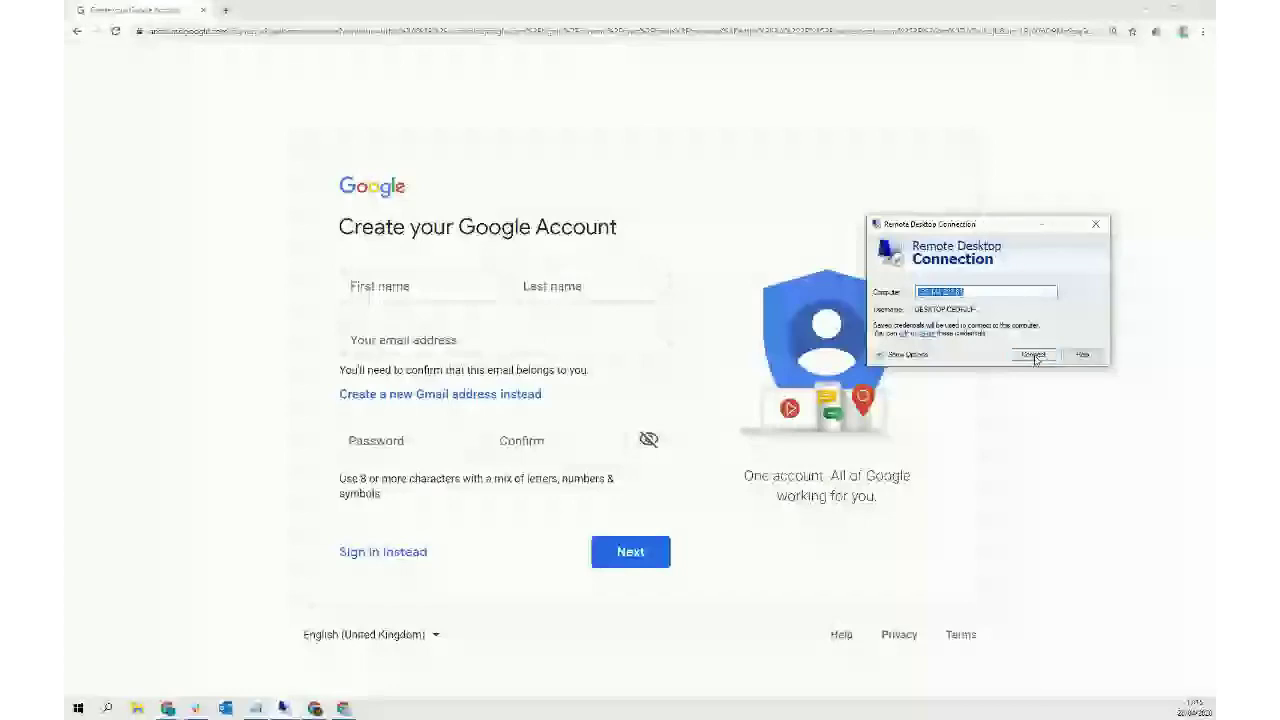
# Connect the Remote Desktop session, maximise it, and launch Chrome from the desktop icon.
pyautogui.click(1034, 355)
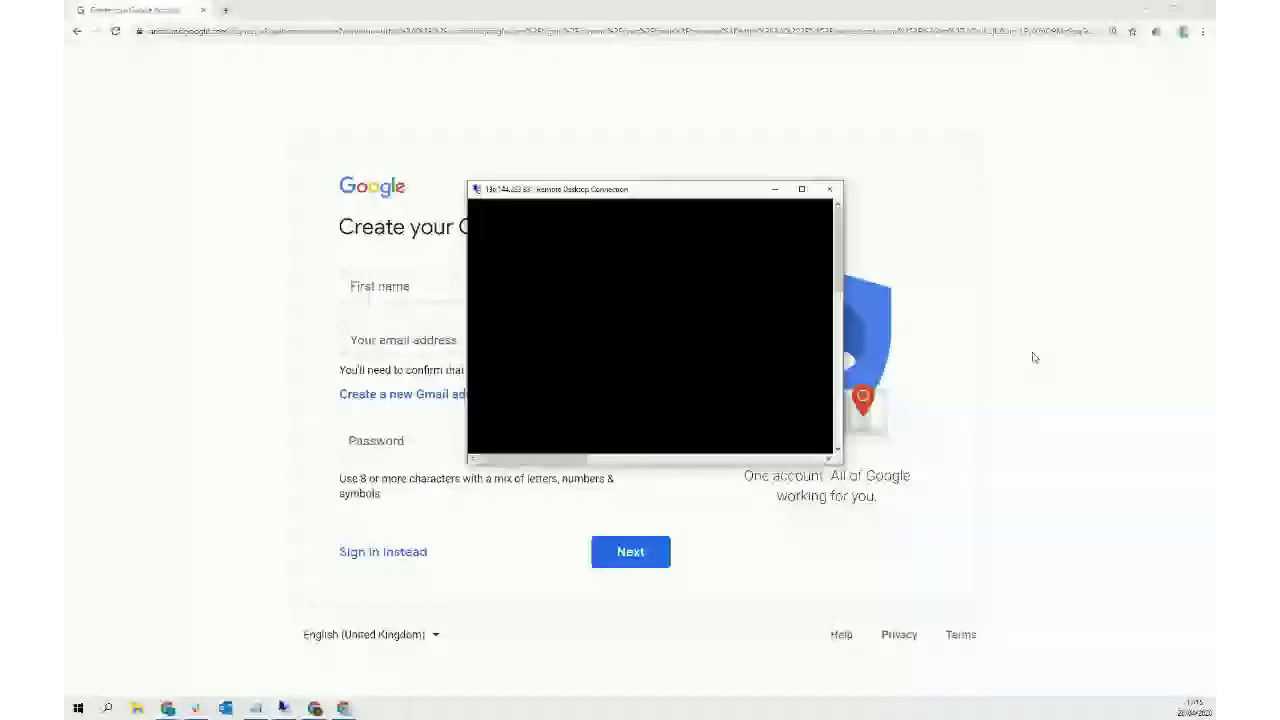
pyautogui.click(802, 190)
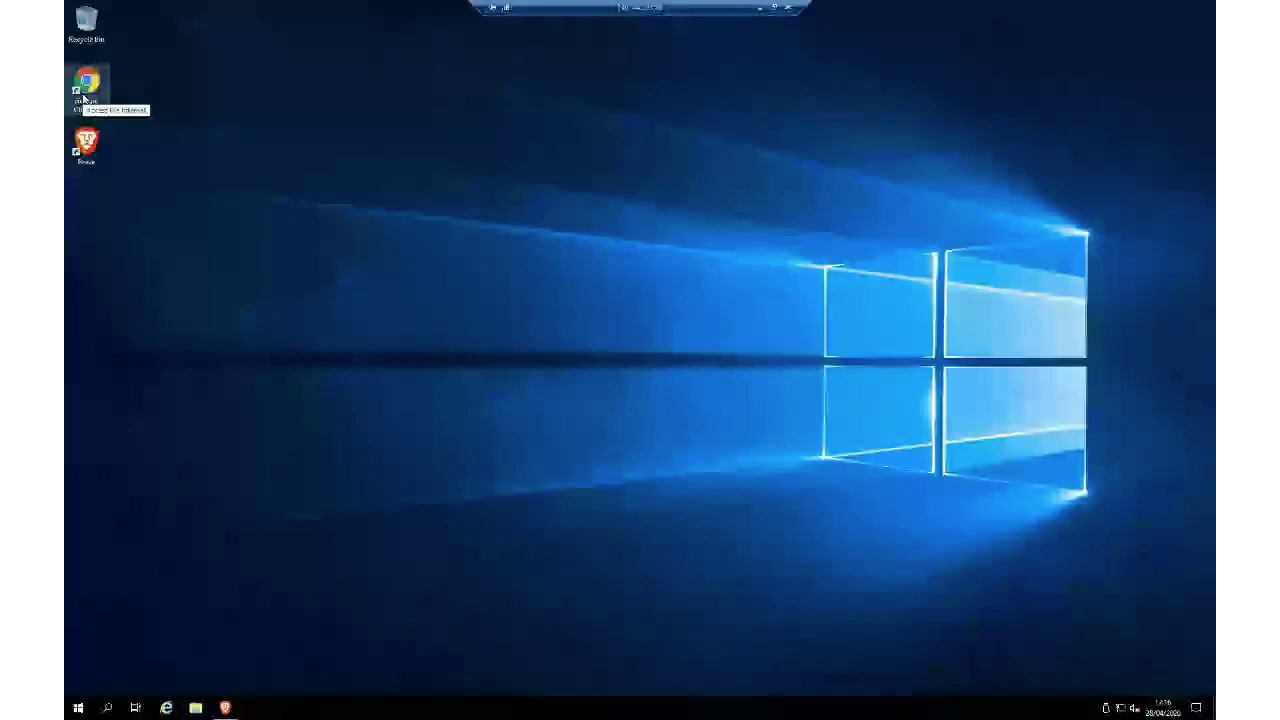
pyautogui.doubleClick(85, 95)
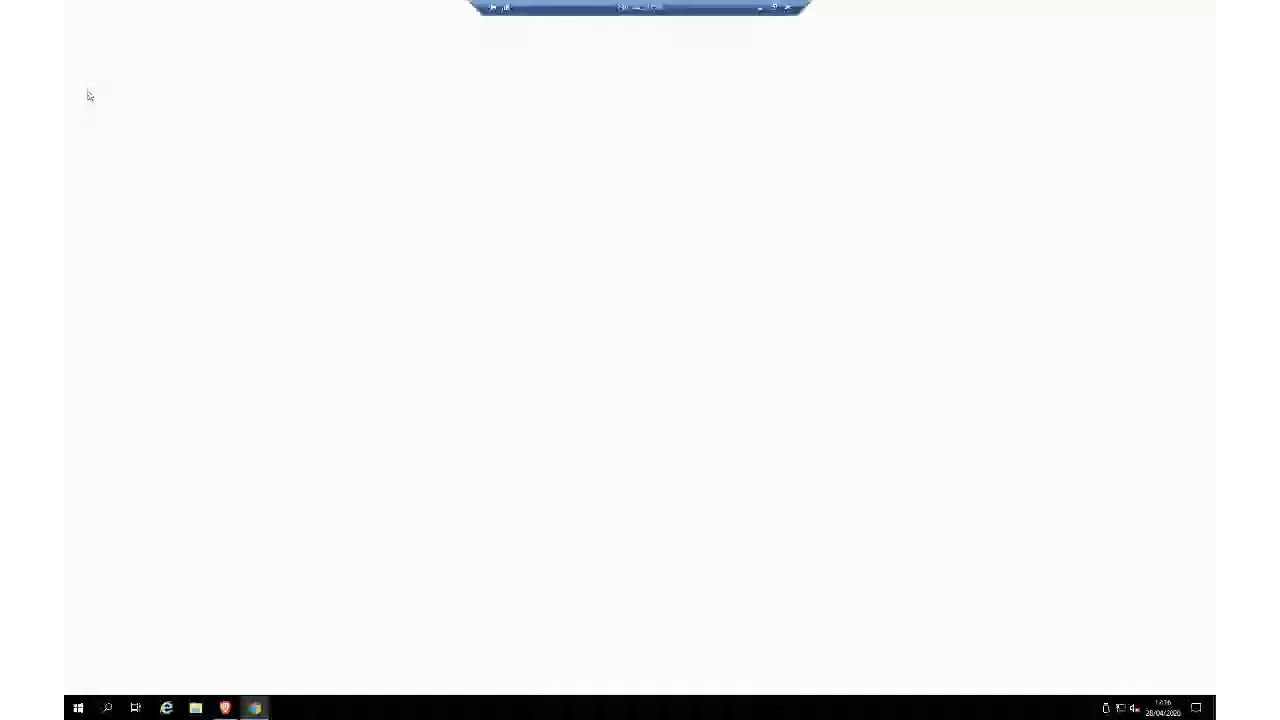
# Add a new Chrome person profile named 'Test' on the remote computer.
pyautogui.click(1203, 31)
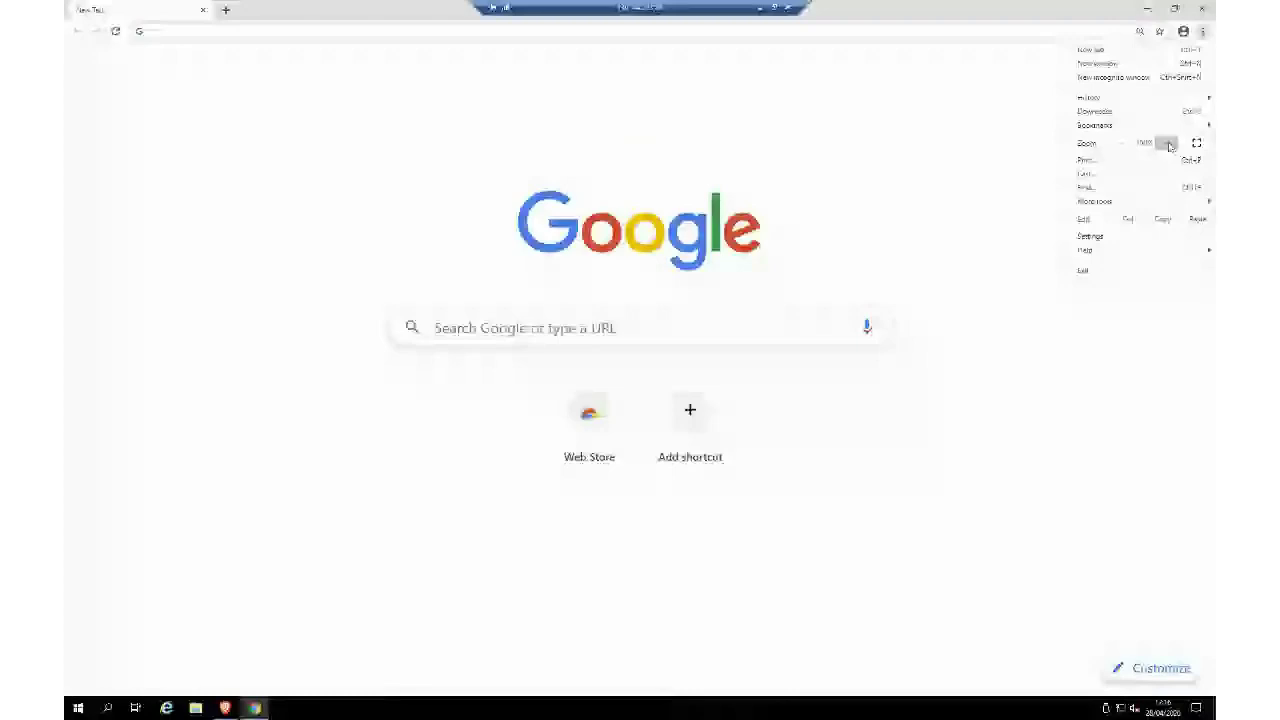
pyautogui.click(1004, 142)
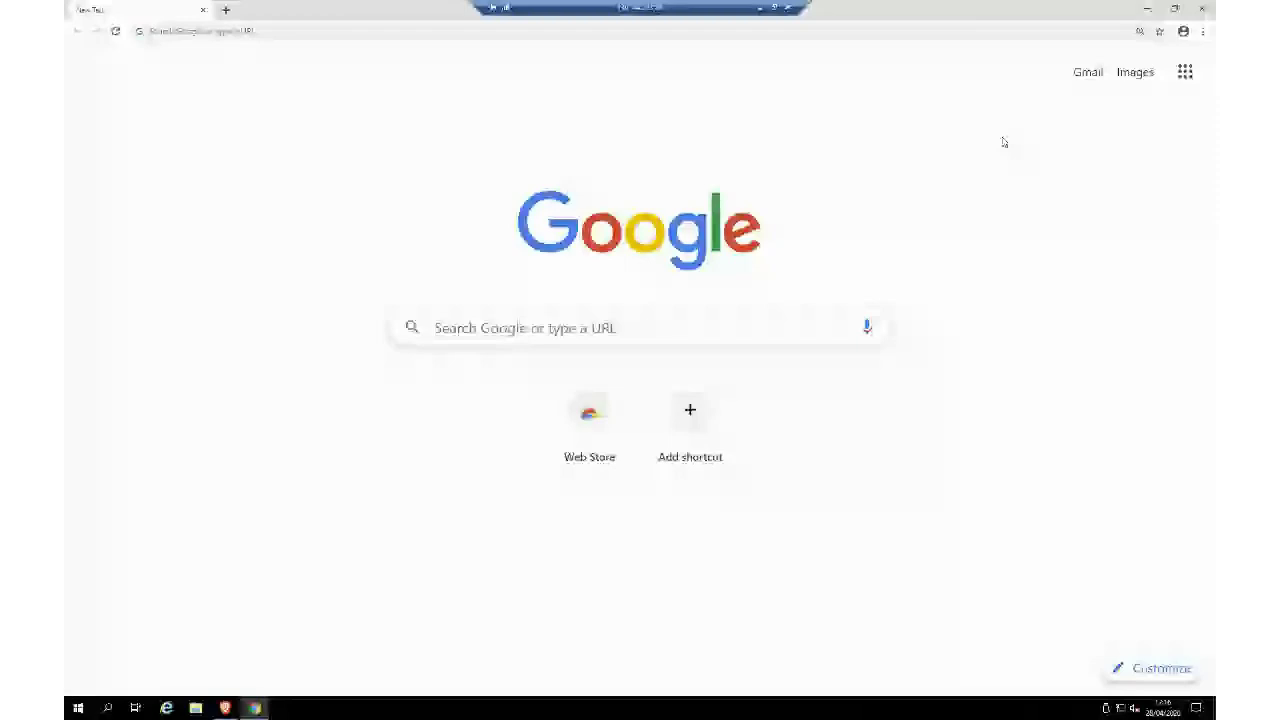
pyautogui.click(1183, 31)
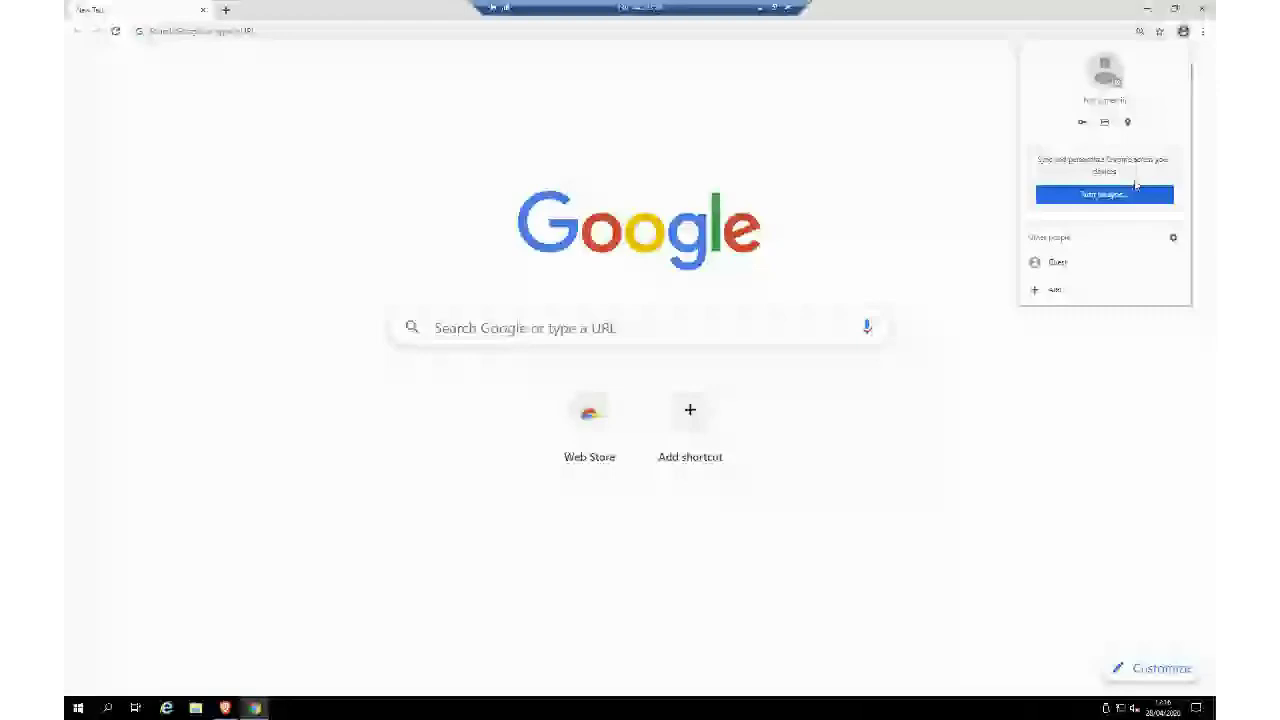
pyautogui.click(1074, 262)
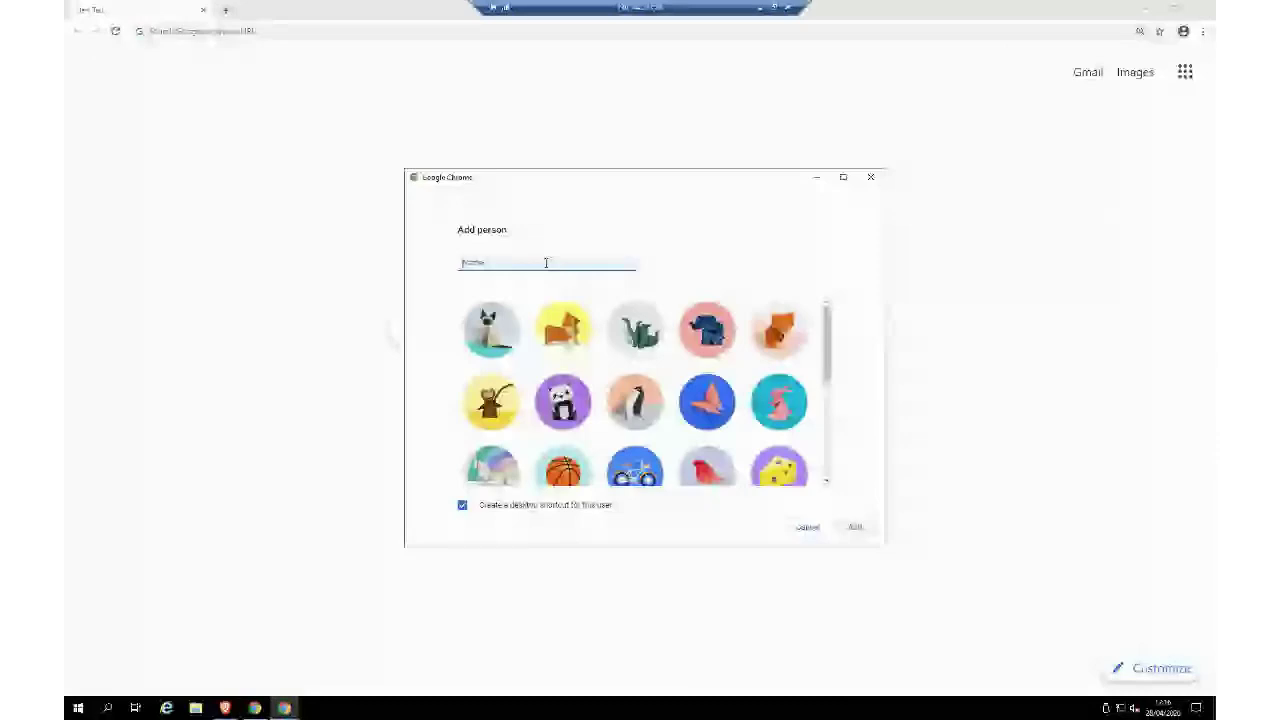
pyautogui.write('Test')
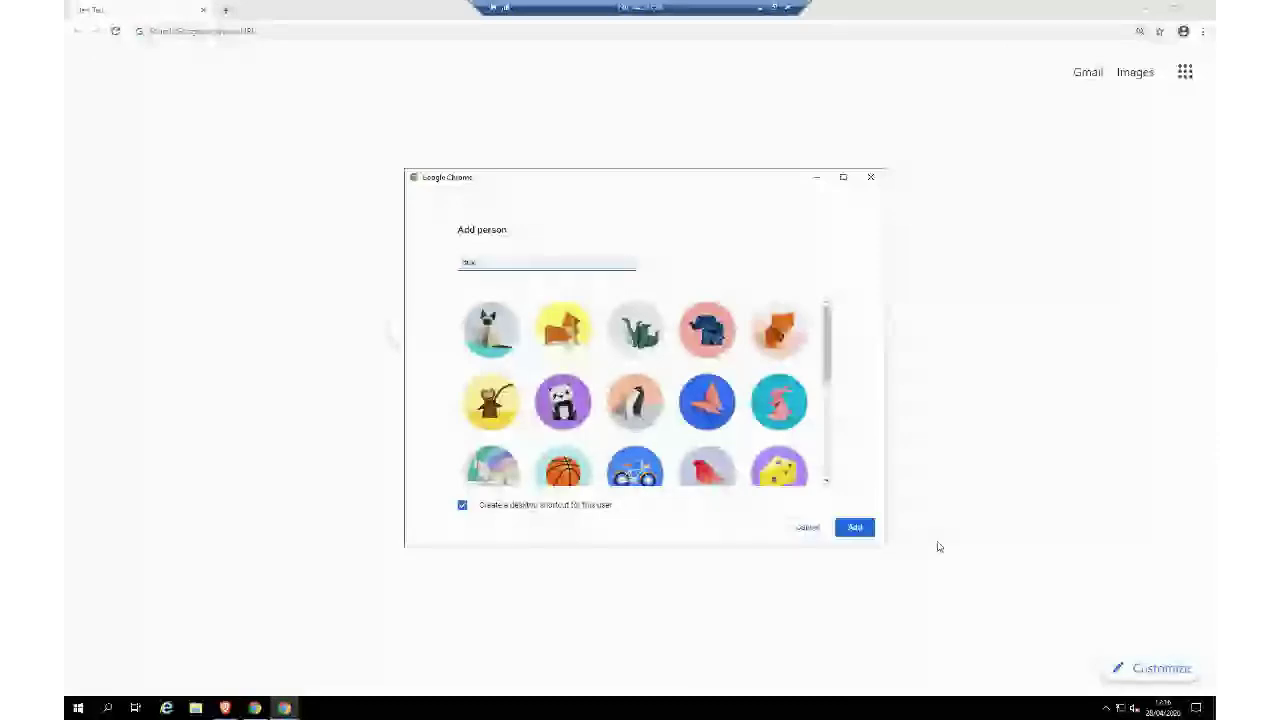
pyautogui.click(854, 527)
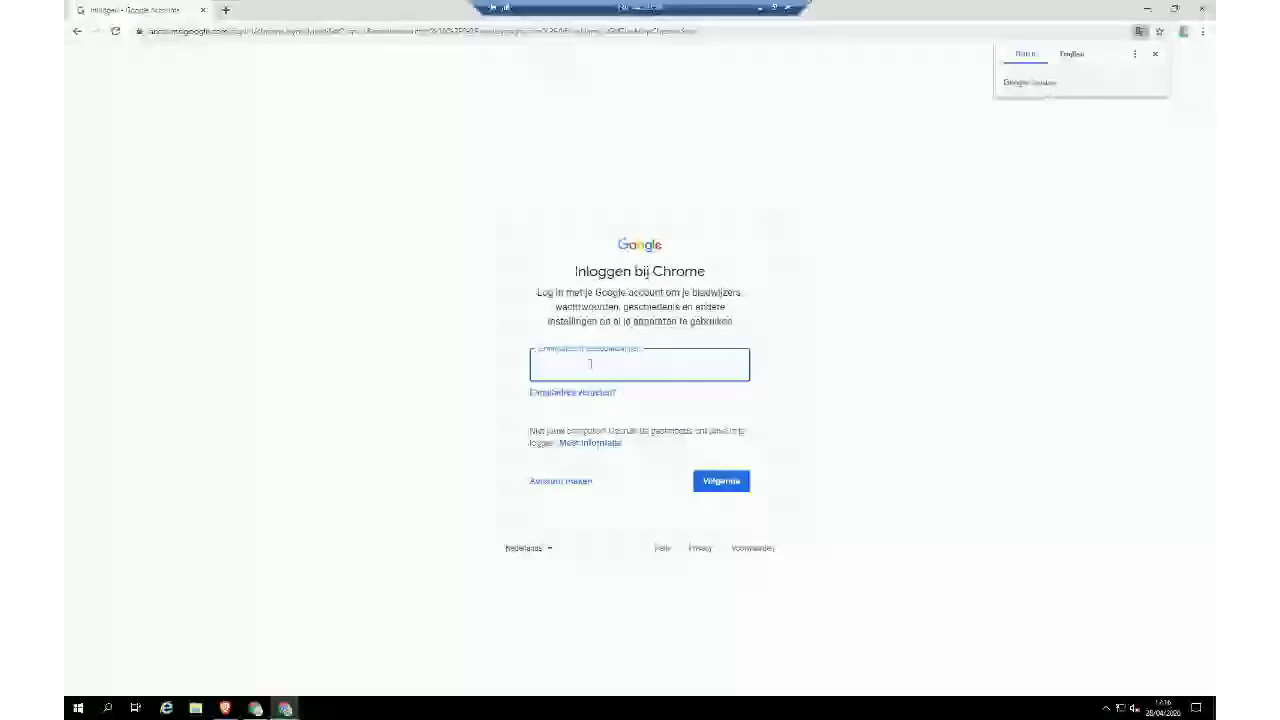
# Enter the account's Gmail address and password to sign the Test profile into Google.
pyautogui.hotkey('ctrl', 'v')
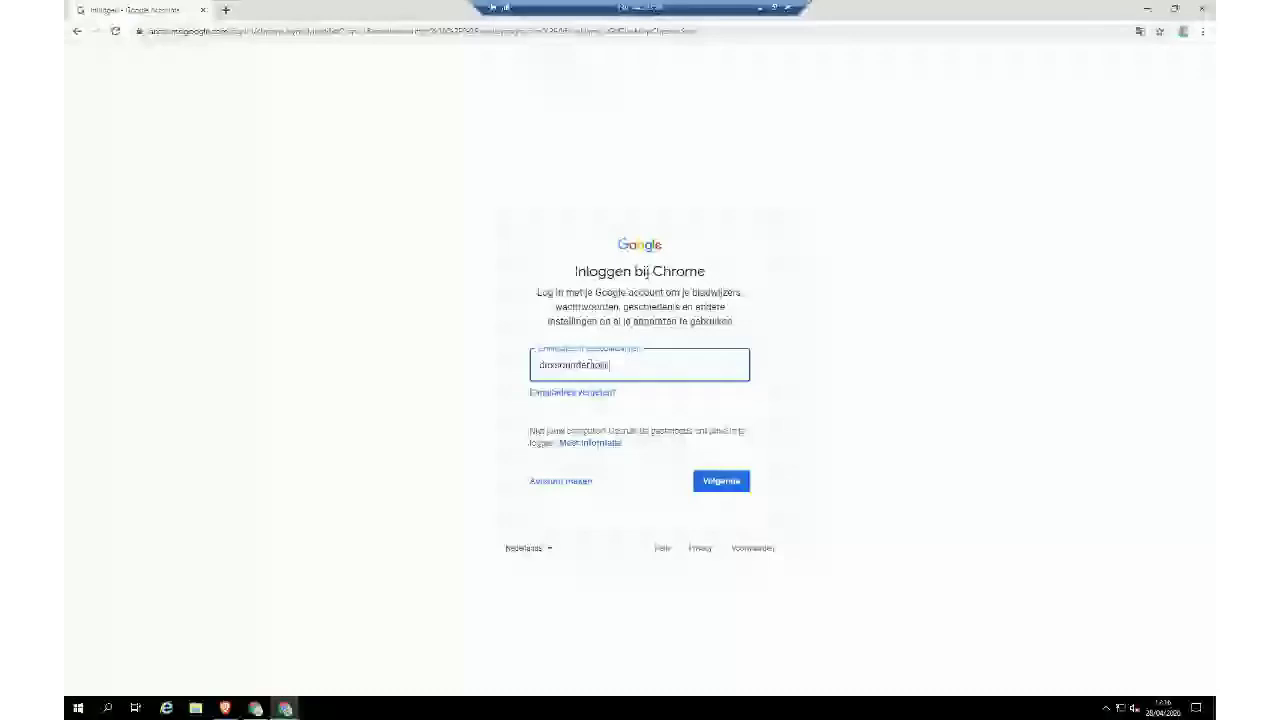
pyautogui.write('@gmail.com')
pyautogui.click(721, 483)
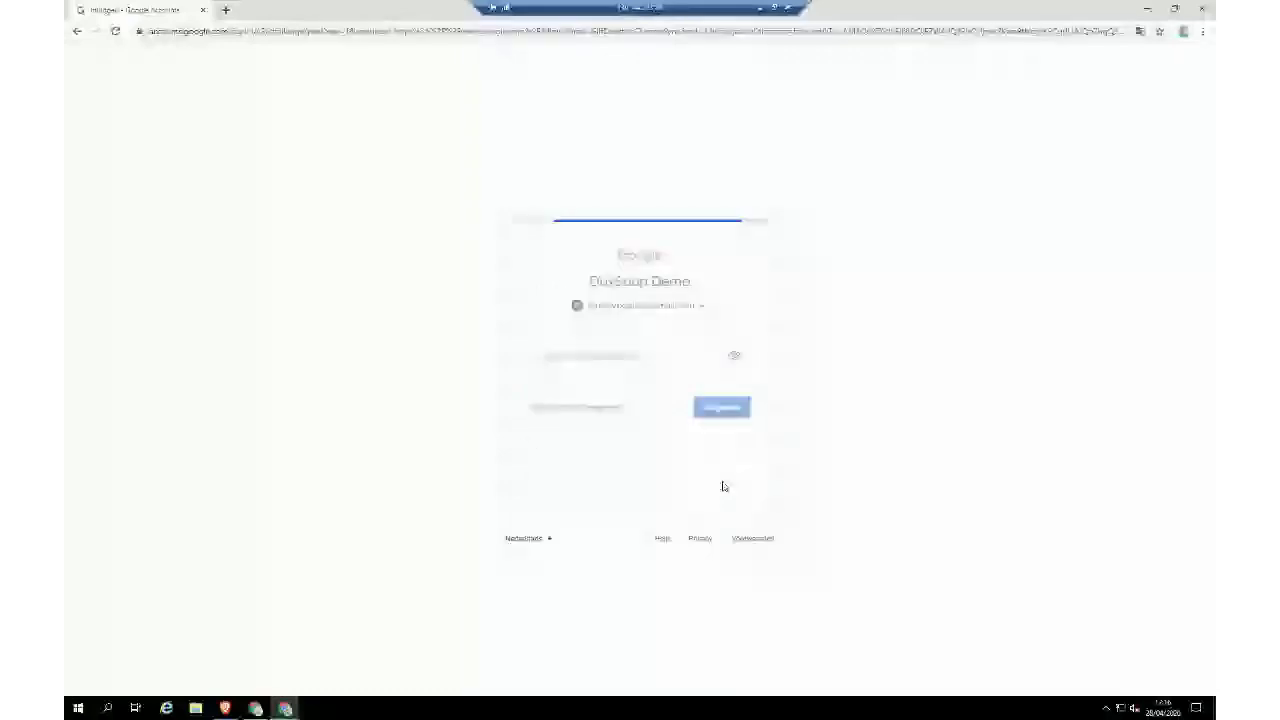
pyautogui.write('***')
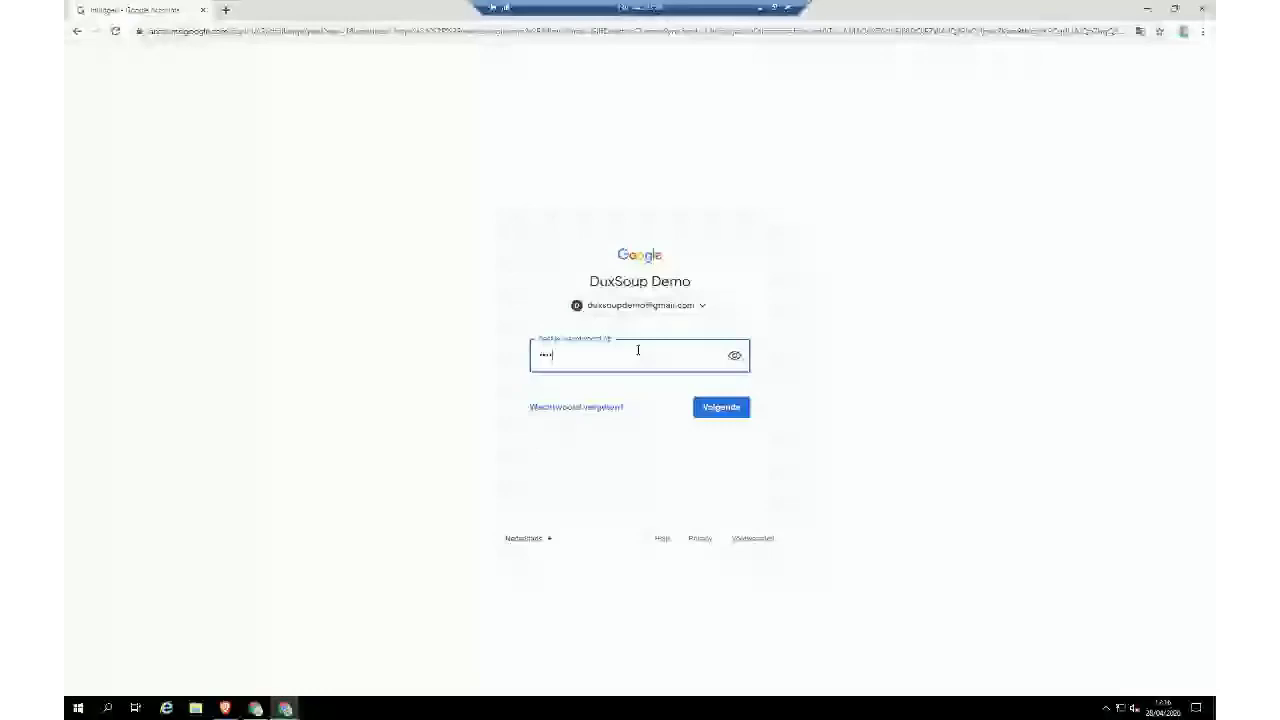
pyautogui.write('****')
pyautogui.click(733, 410)
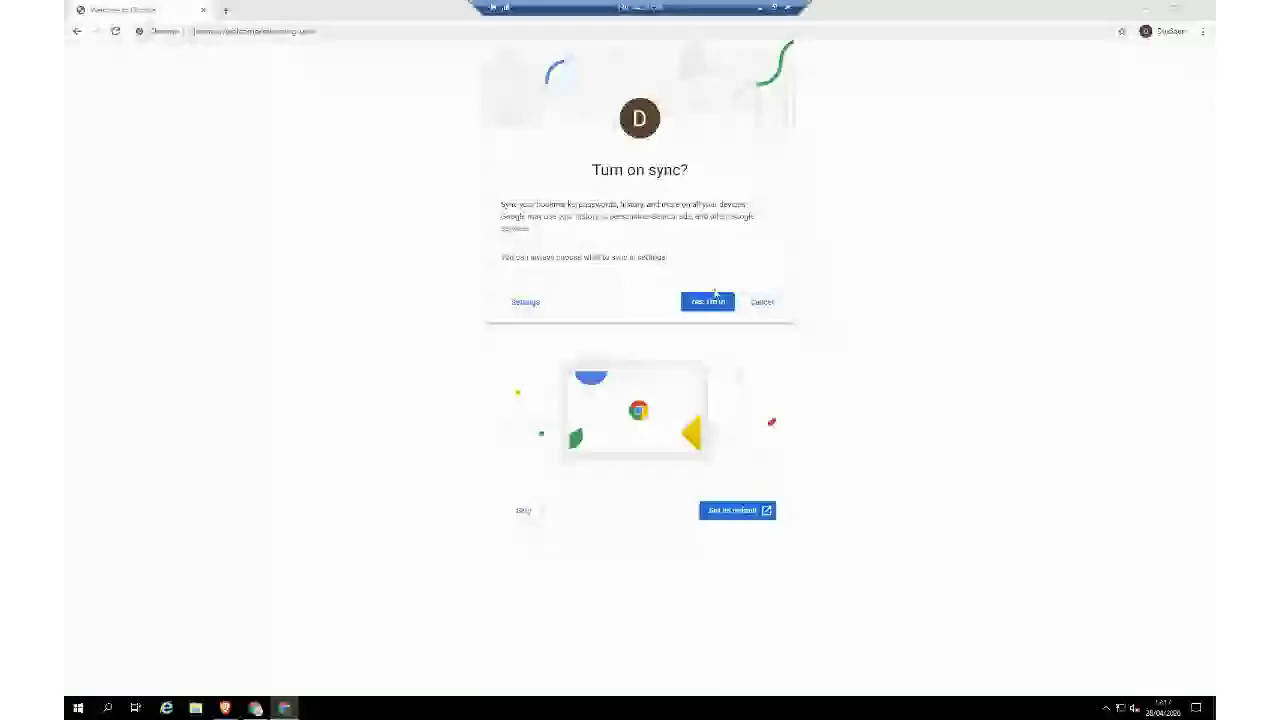
# Turn on sync, sign in to Dux-Soup from its extension, close its tab, and search 'linkedin'.
pyautogui.click(712, 299)
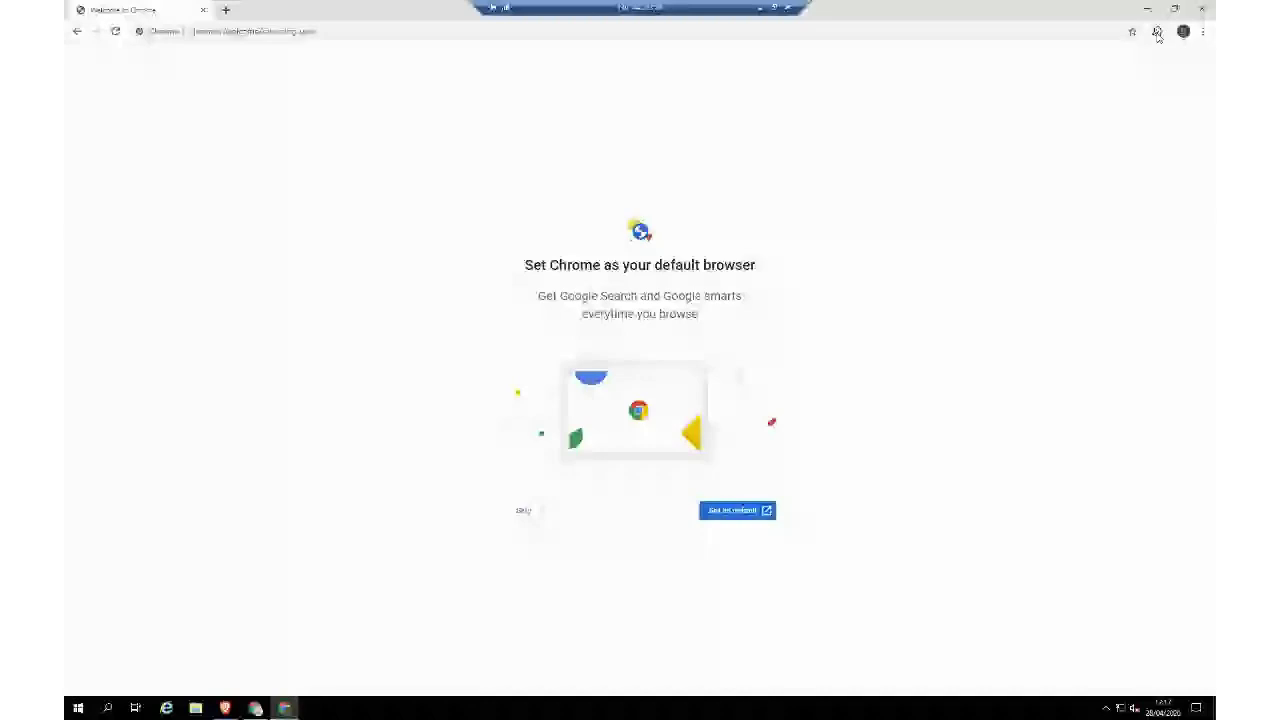
pyautogui.click(1157, 32)
pyautogui.click(1032, 105)
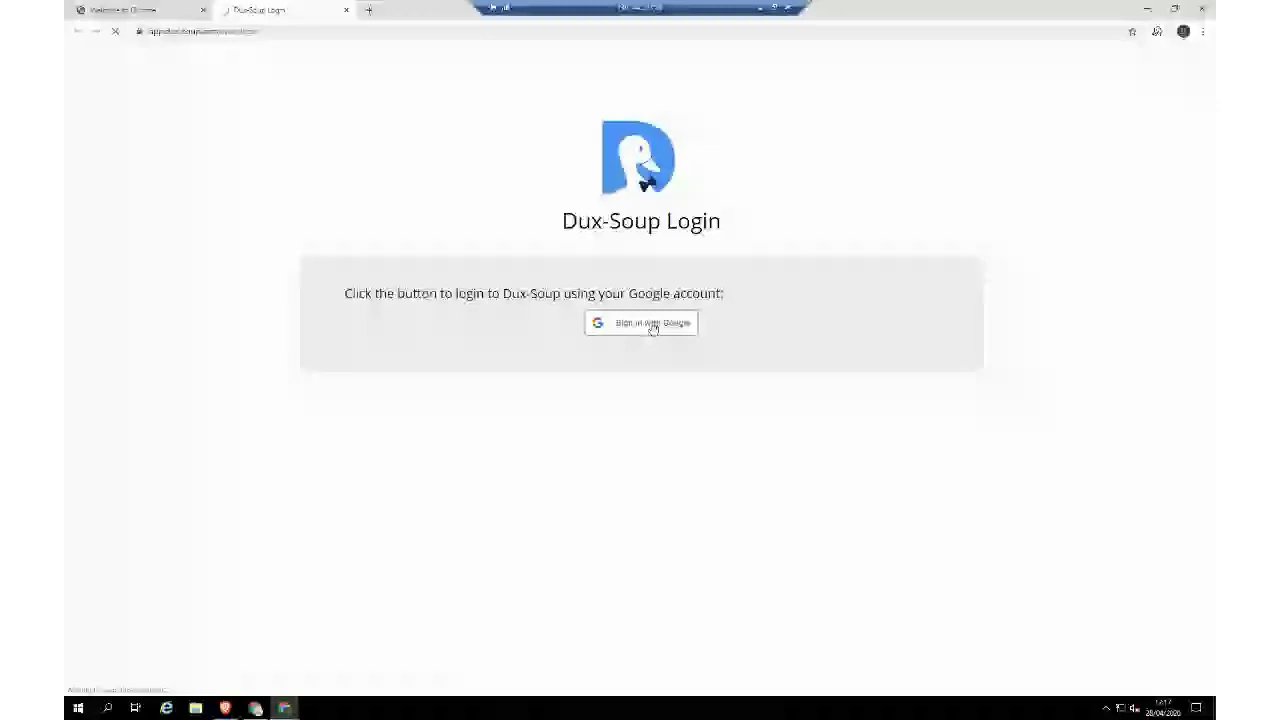
pyautogui.click(346, 10)
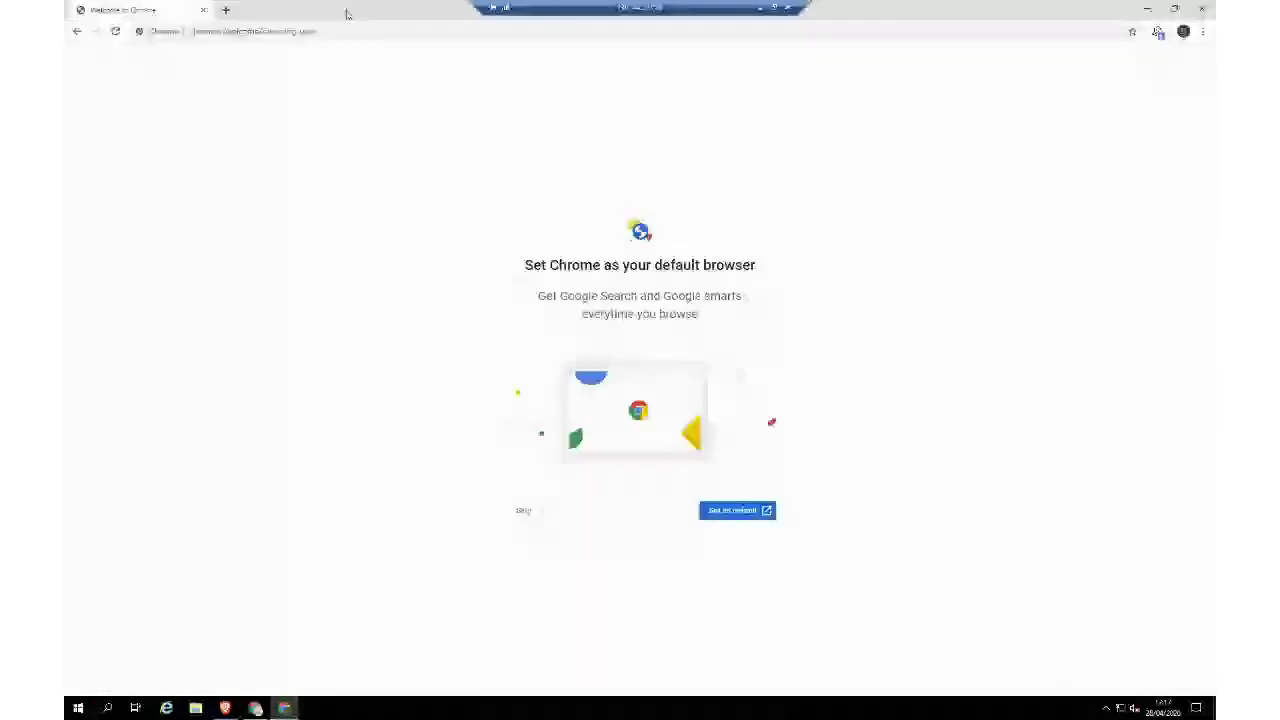
pyautogui.click(145, 25)
pyautogui.write('lin')
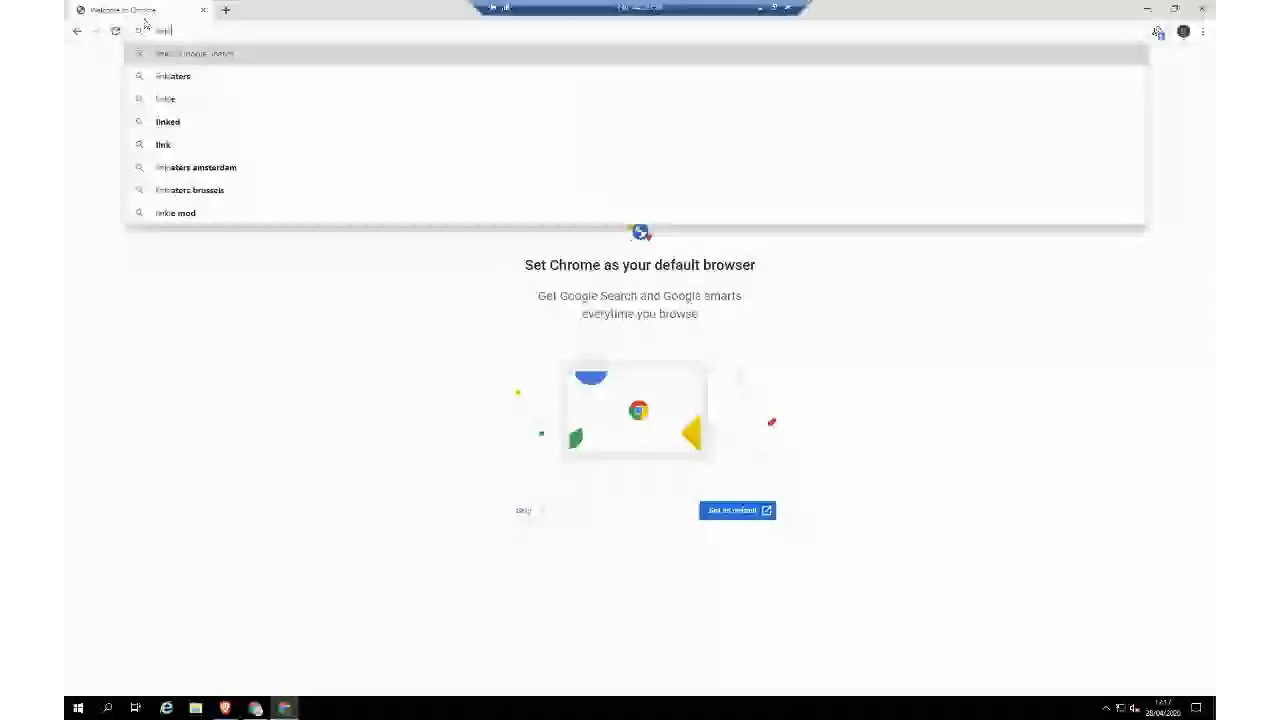
pyautogui.write('kedin')
# Open LinkedIn from the search results, sign in, and zoom the page in one step.
pyautogui.press('Return')
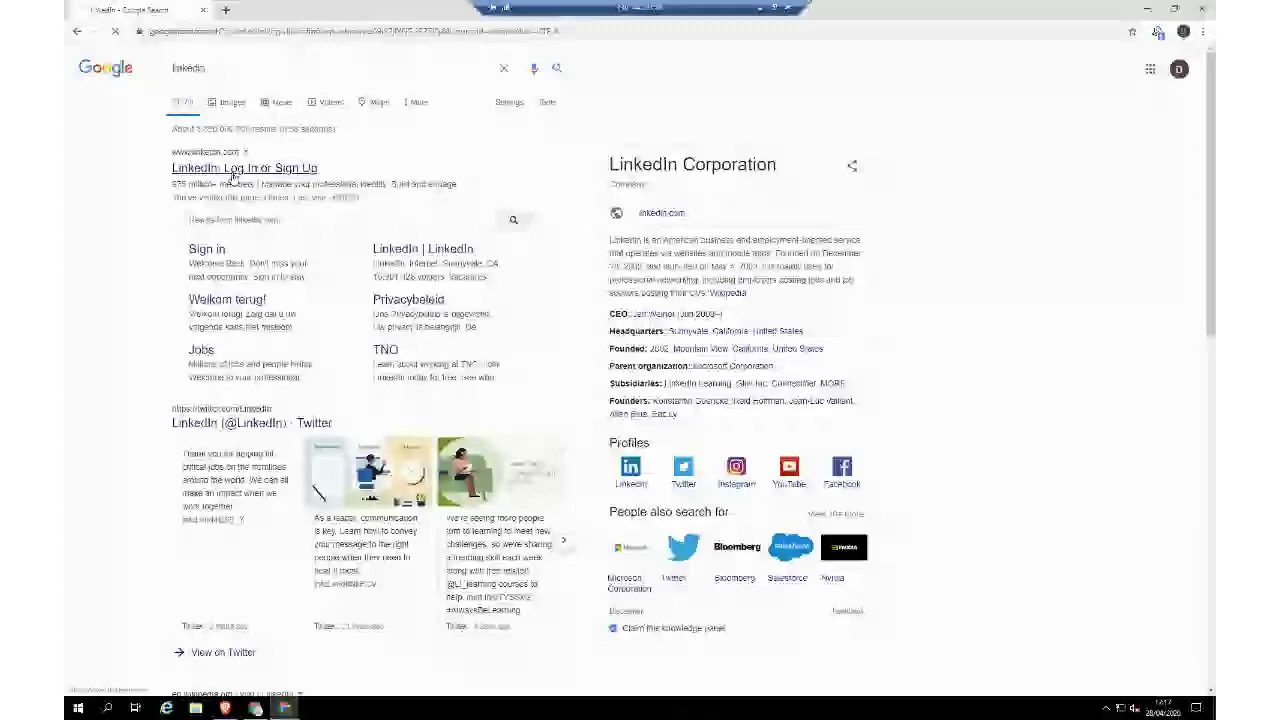
pyautogui.click(233, 172)
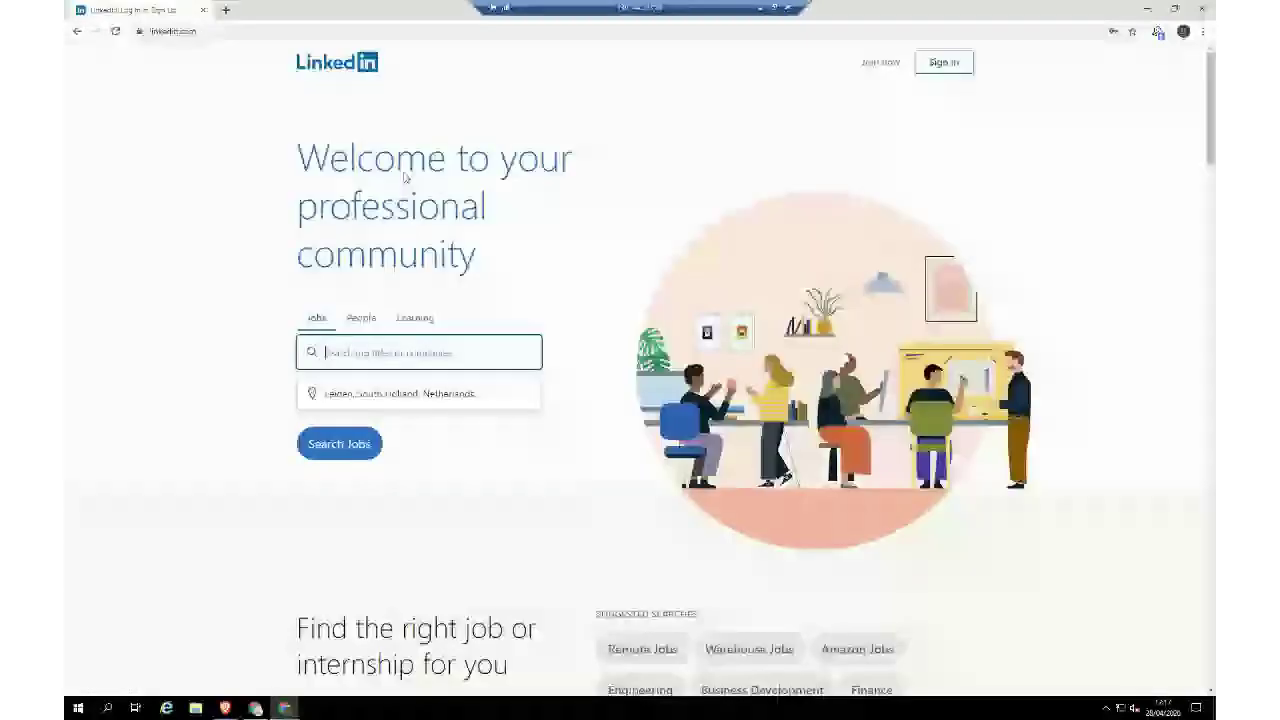
pyautogui.click(949, 333)
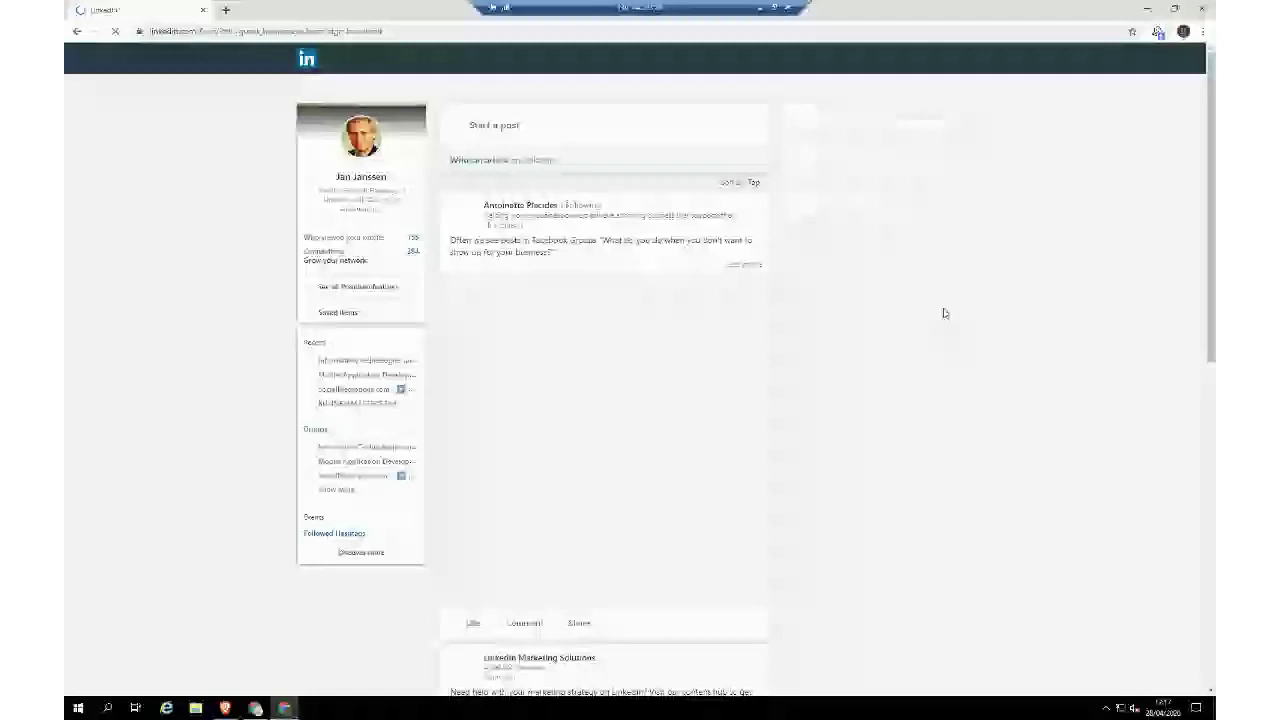
pyautogui.click(1202, 33)
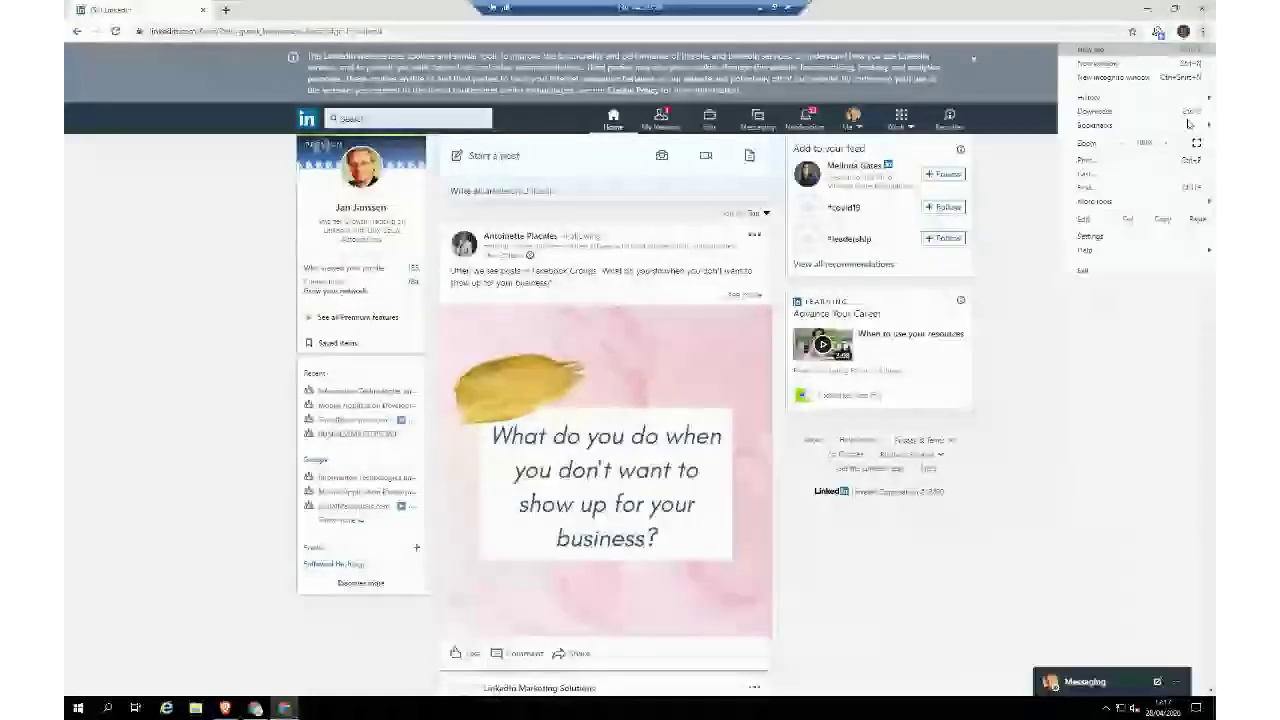
pyautogui.click(1168, 145)
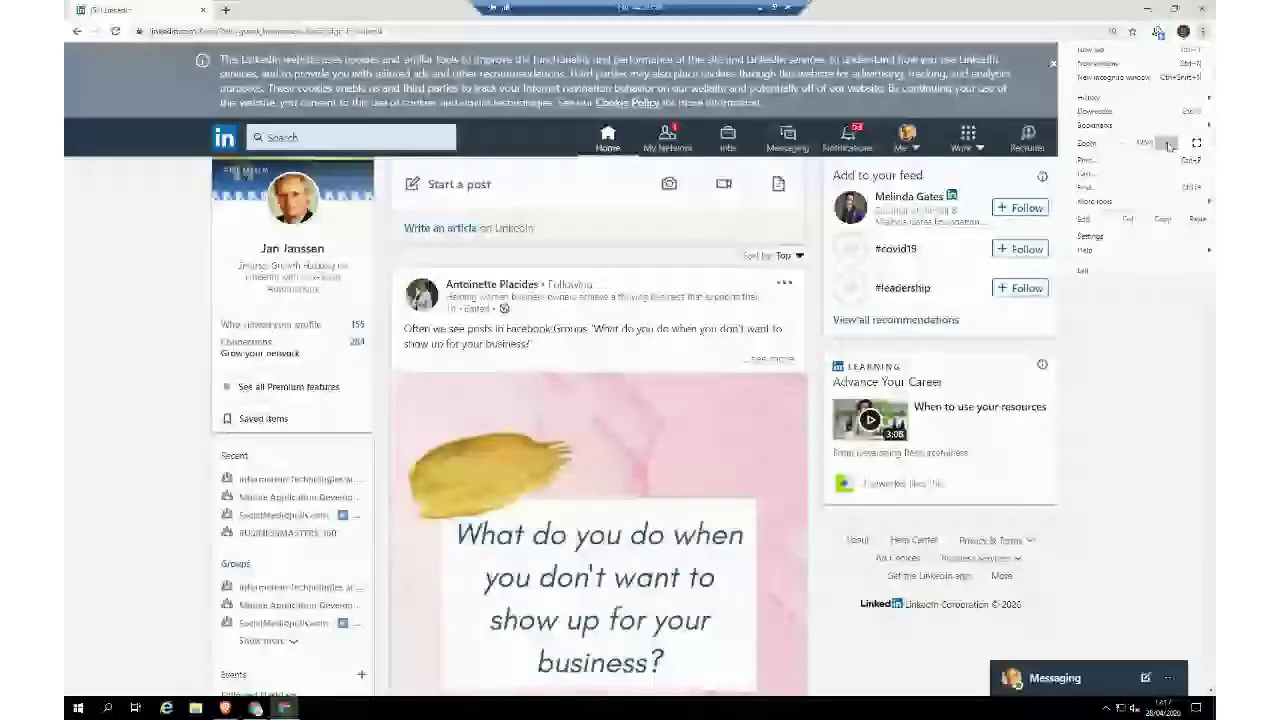
pyautogui.click(1183, 33)
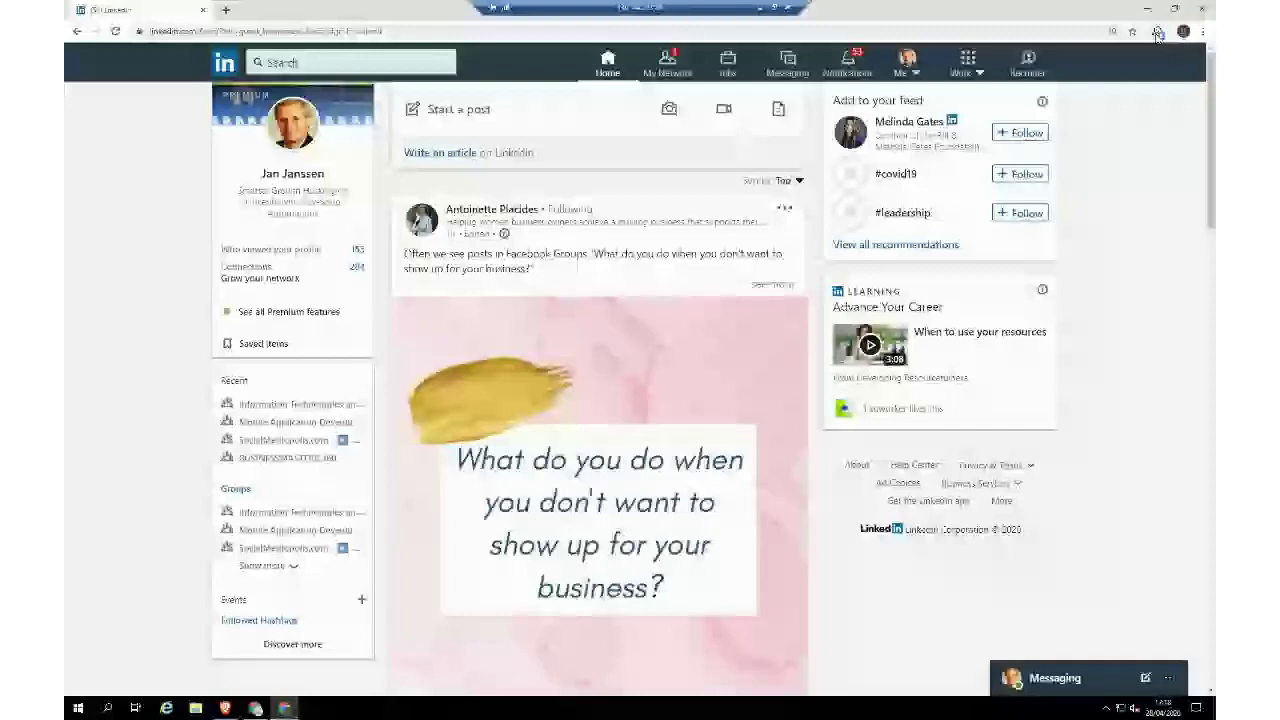
# Zoom the LinkedIn page in another step and add a further person profile with a new name.
pyautogui.click(1205, 32)
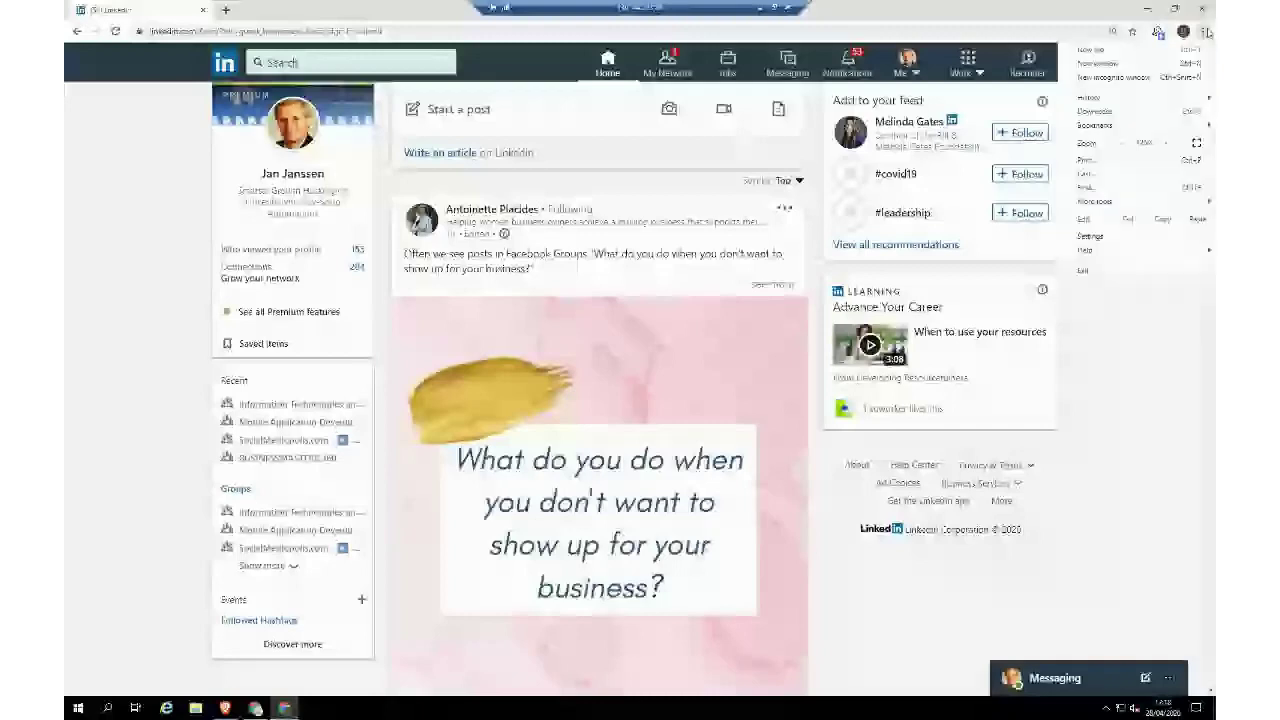
pyautogui.click(1170, 145)
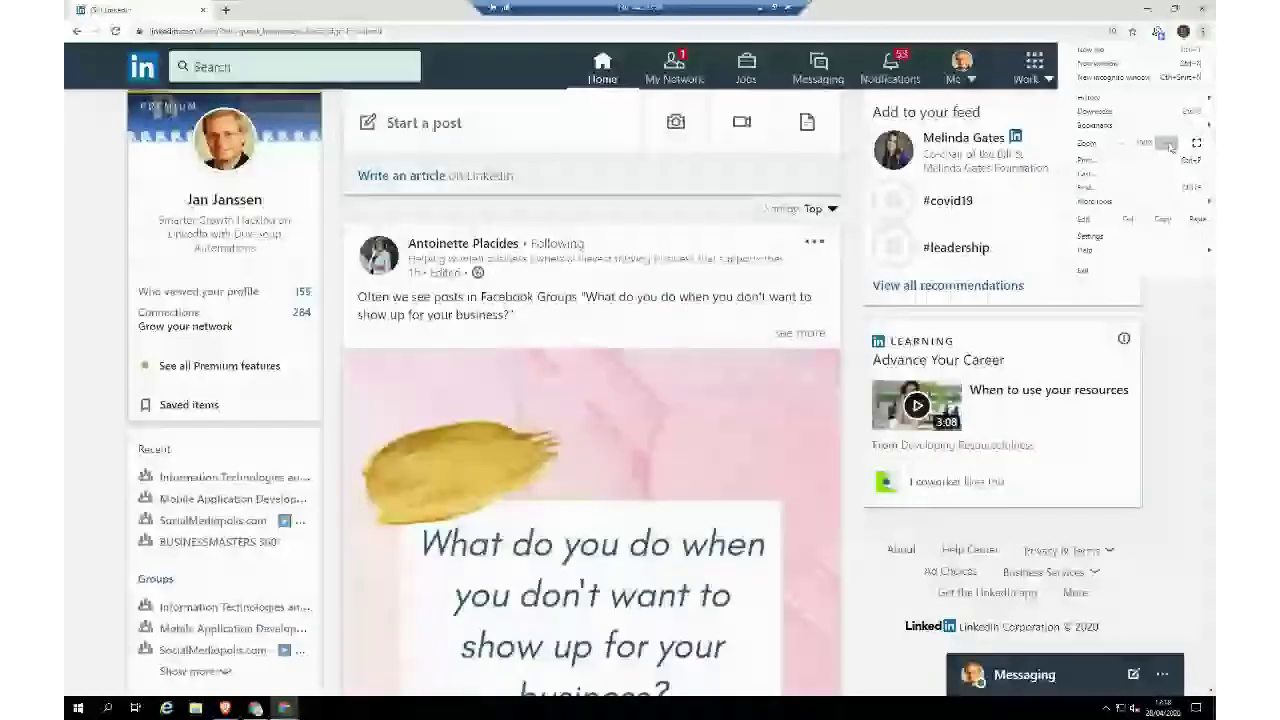
pyautogui.click(1183, 32)
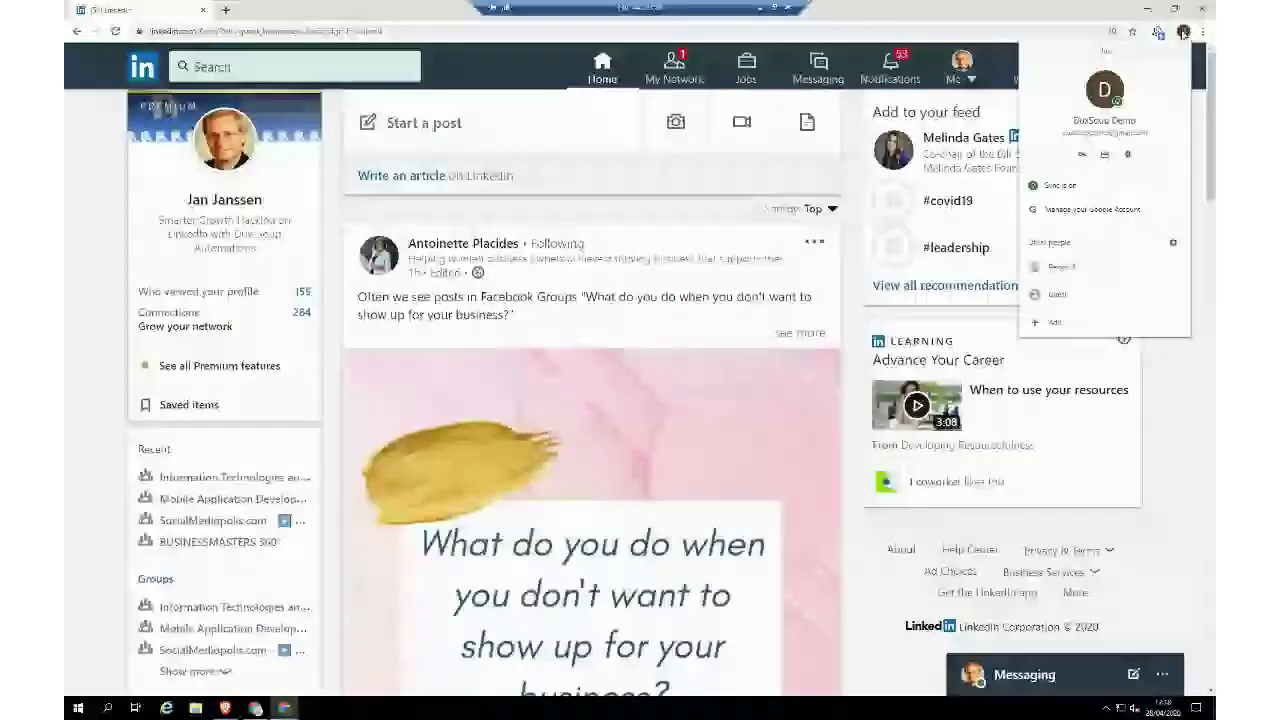
pyautogui.click(1055, 323)
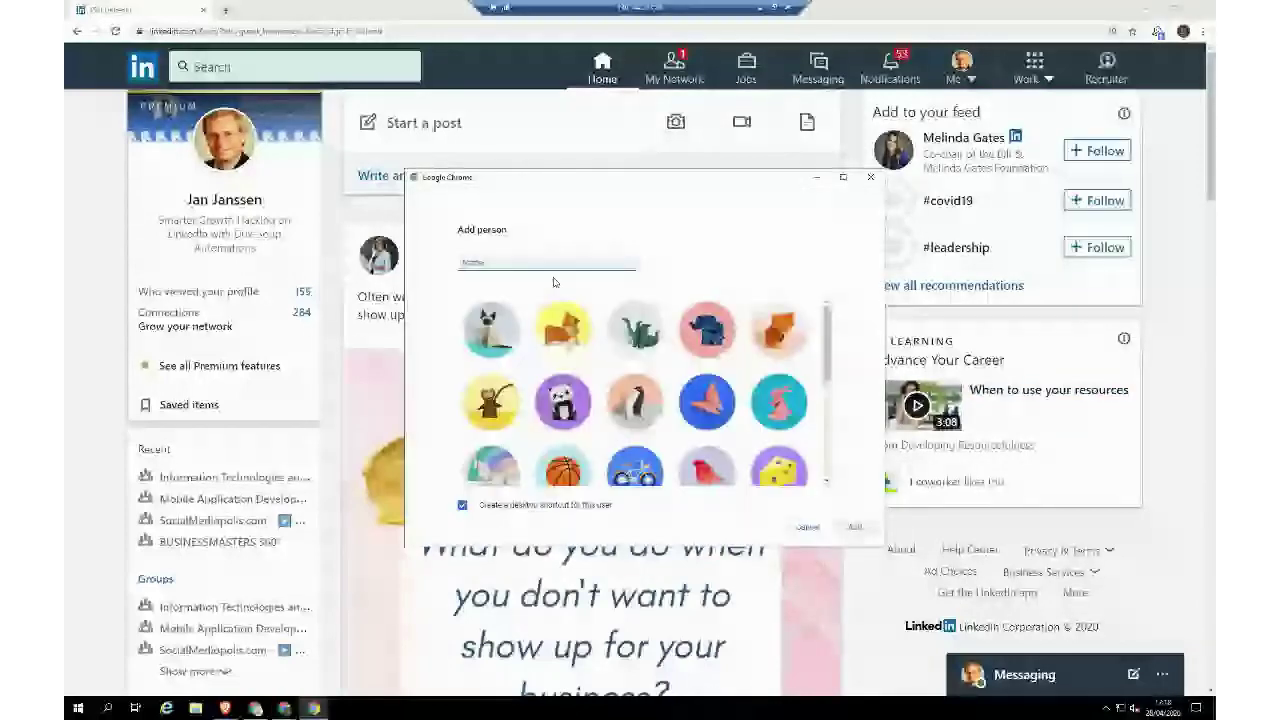
pyautogui.write('a')
pyautogui.write('ike')
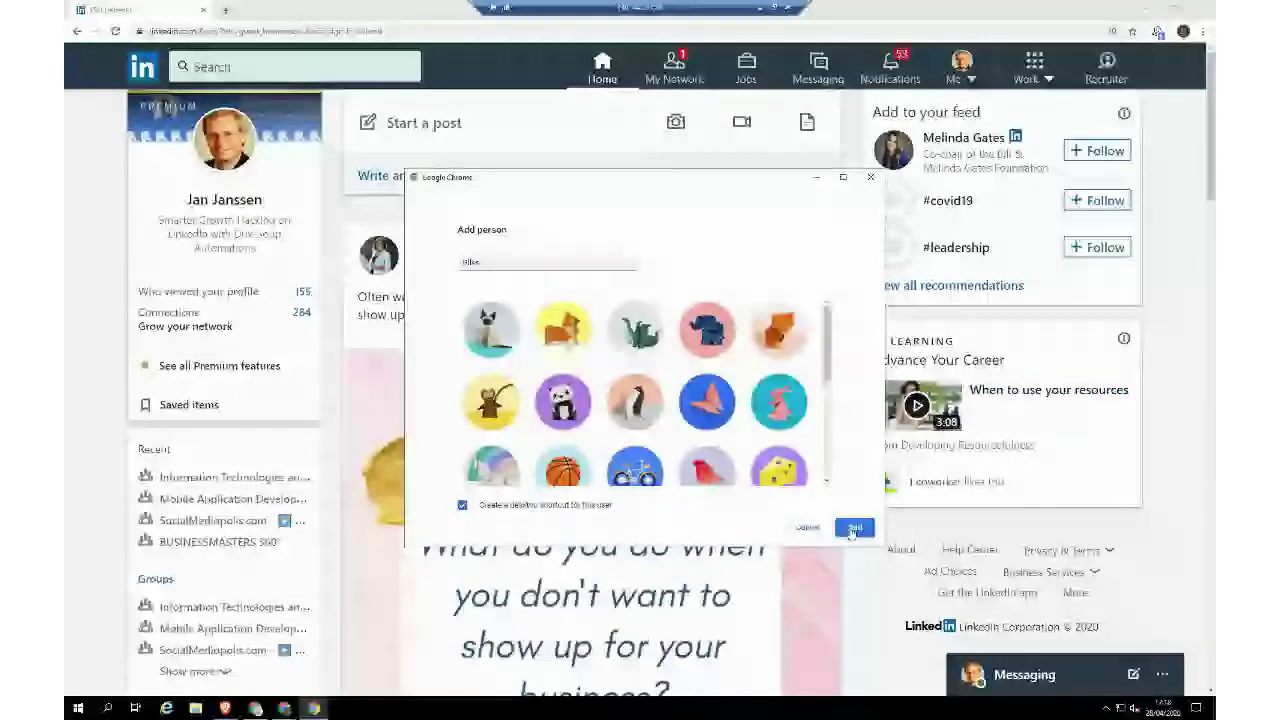
pyautogui.click(853, 530)
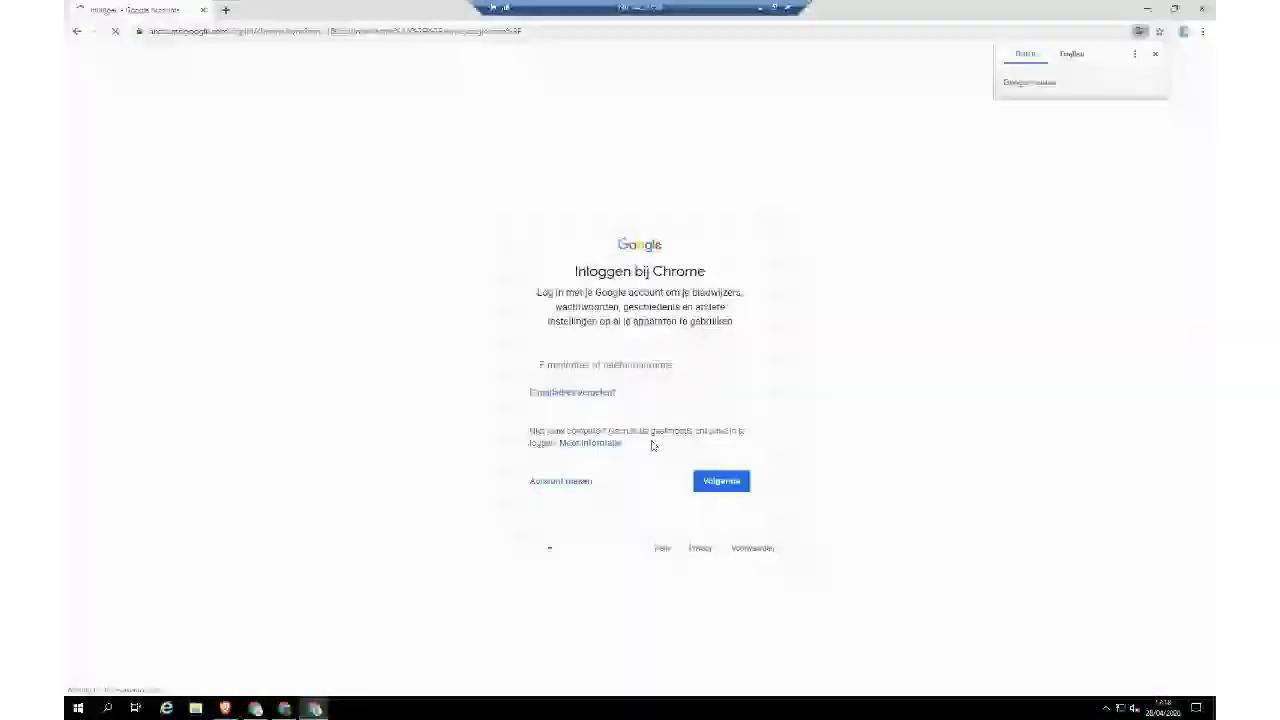
# Sign in with the second Google account's e-mail address and password, and enter the SMS verification code.
pyautogui.click(619, 366)
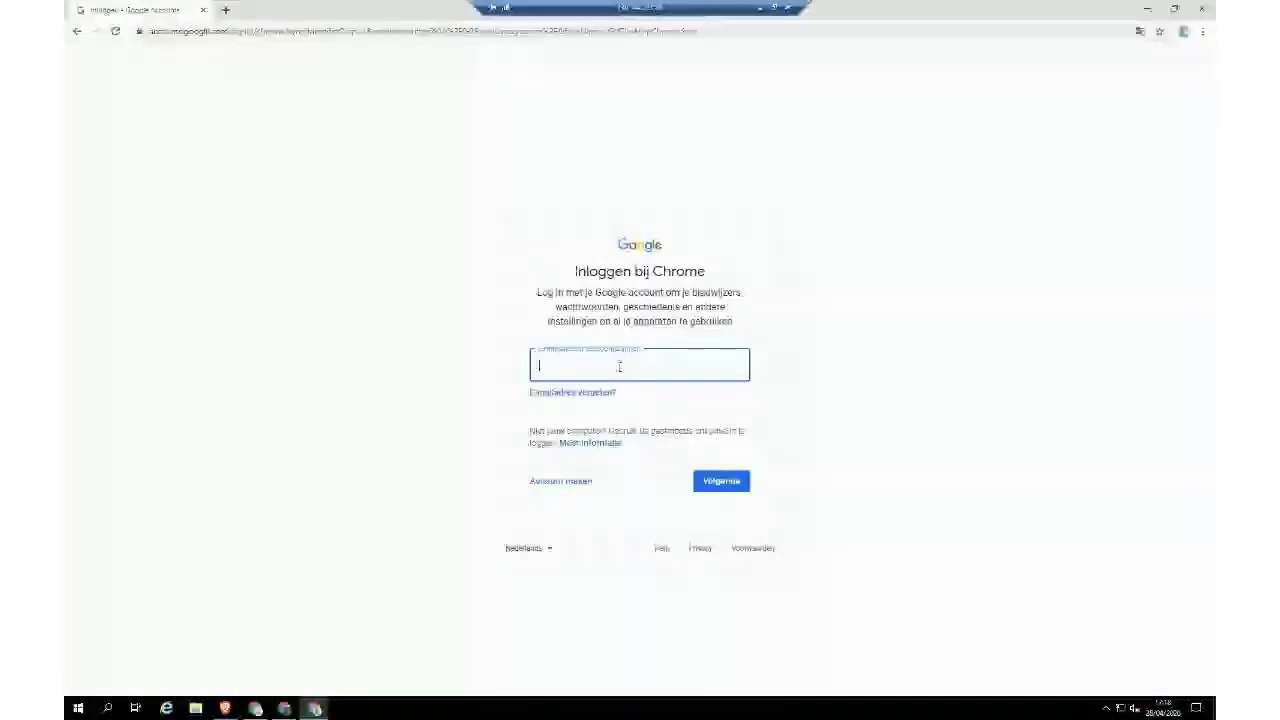
pyautogui.click(717, 483)
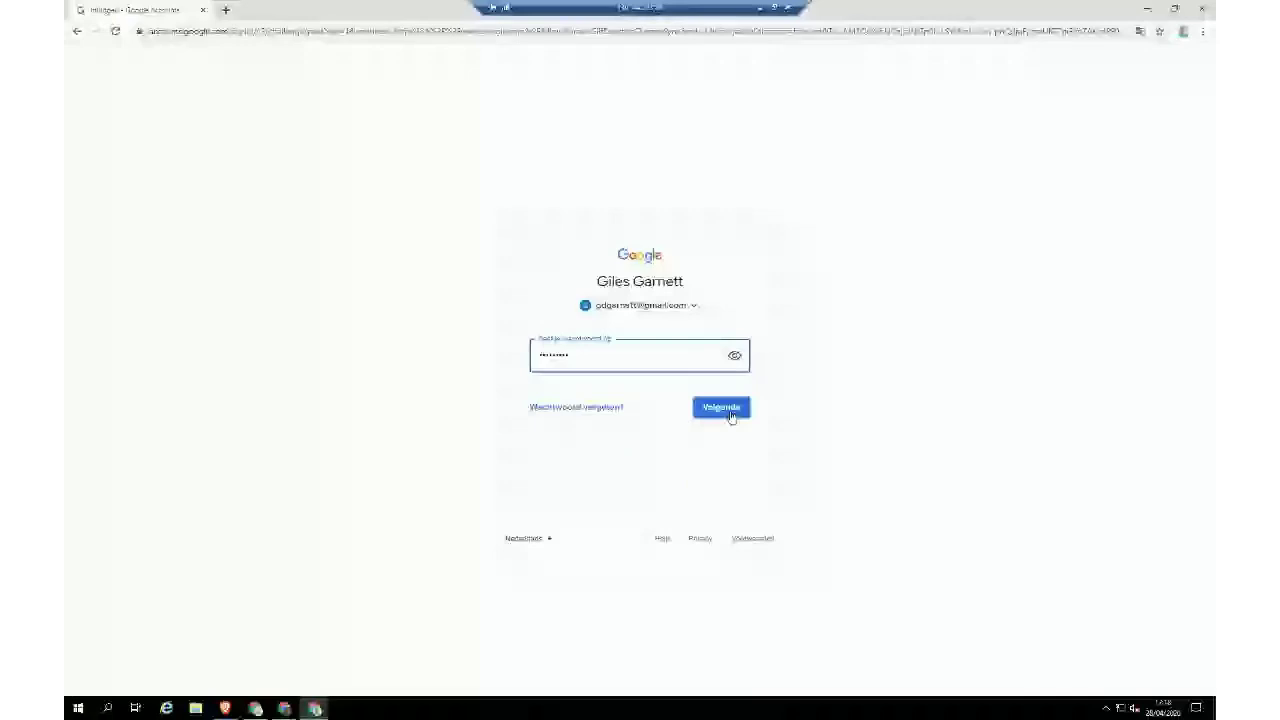
pyautogui.click(729, 412)
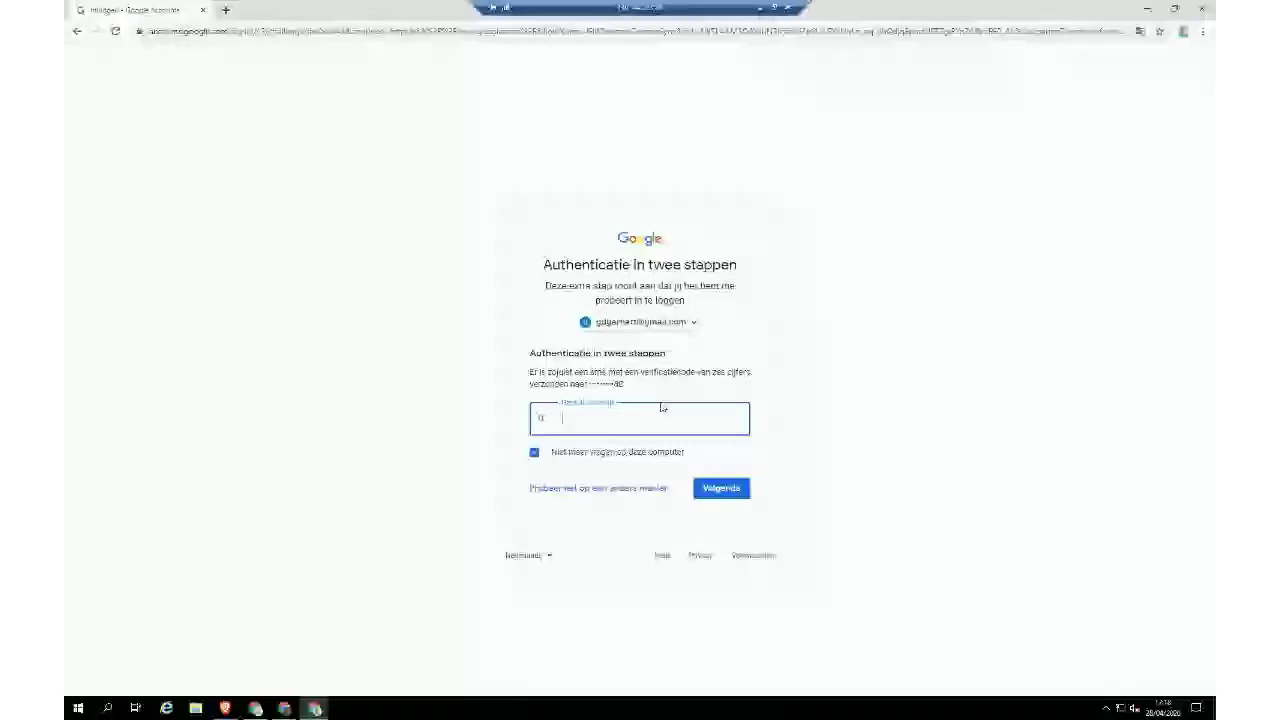
# Confirm the verification code, accept sync with 'Yes, I'm in', then start a new blank tab.
pyautogui.click(739, 491)
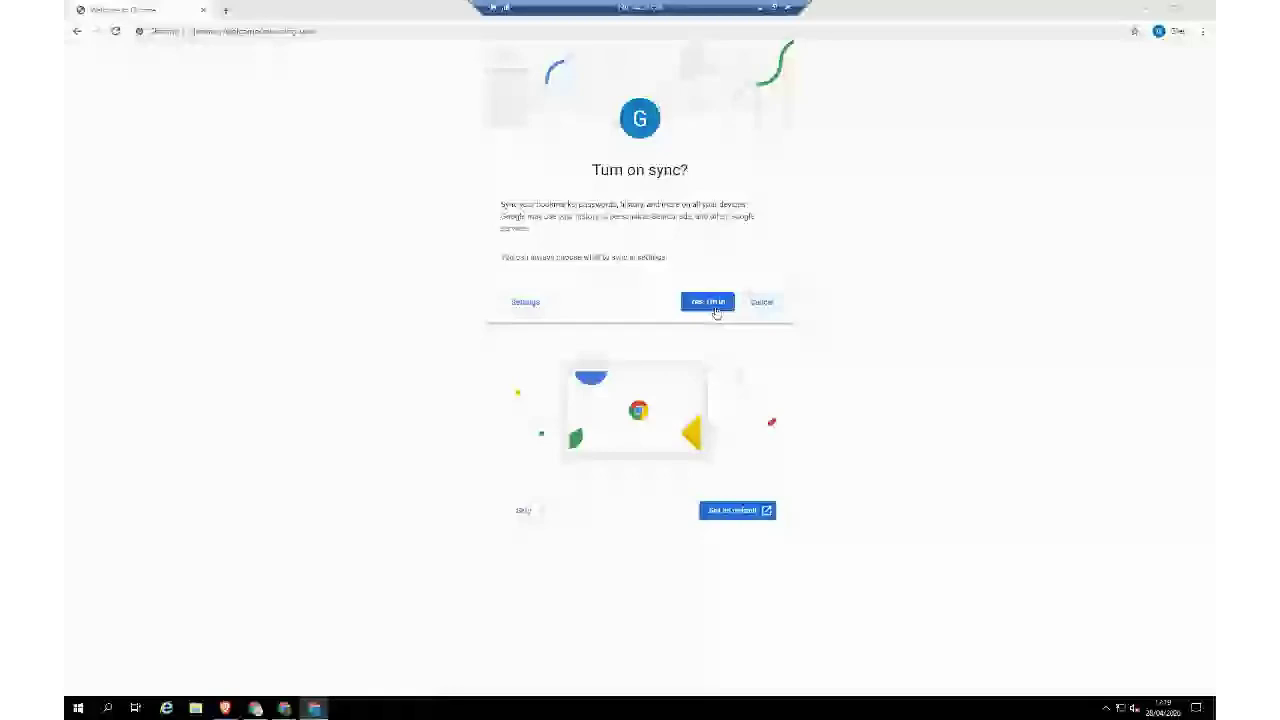
pyautogui.click(708, 302)
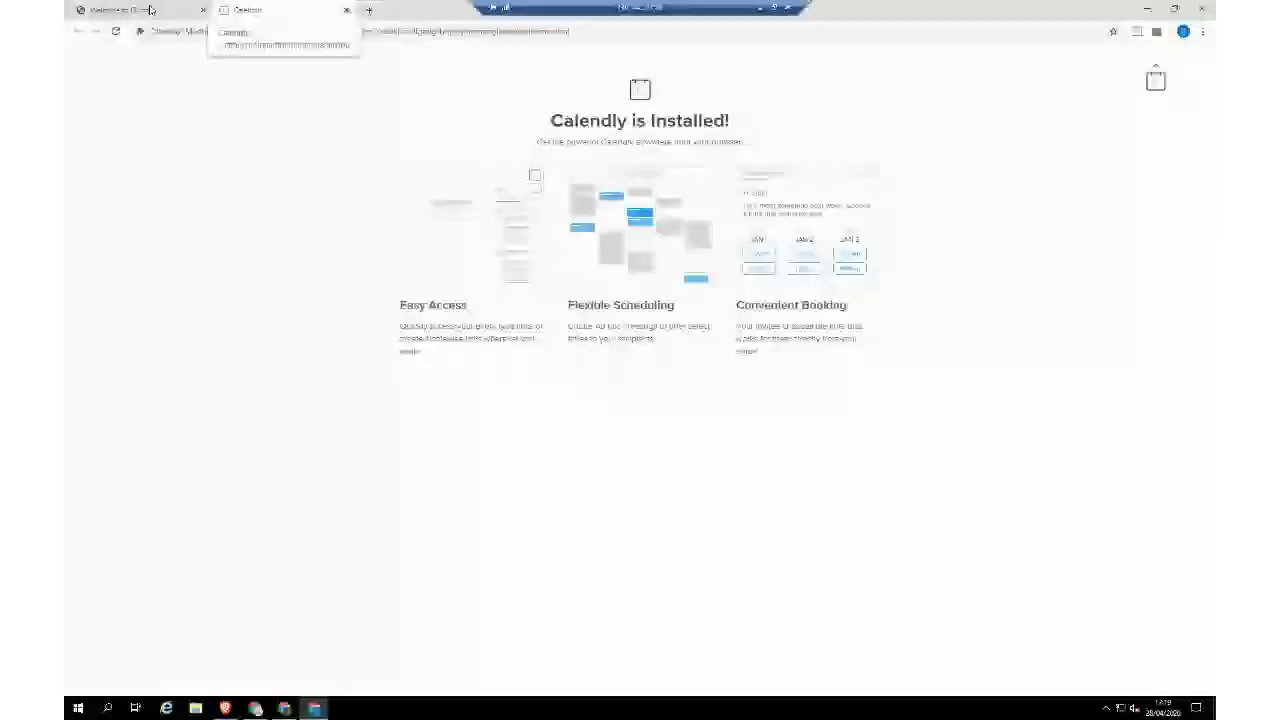
pyautogui.click(150, 10)
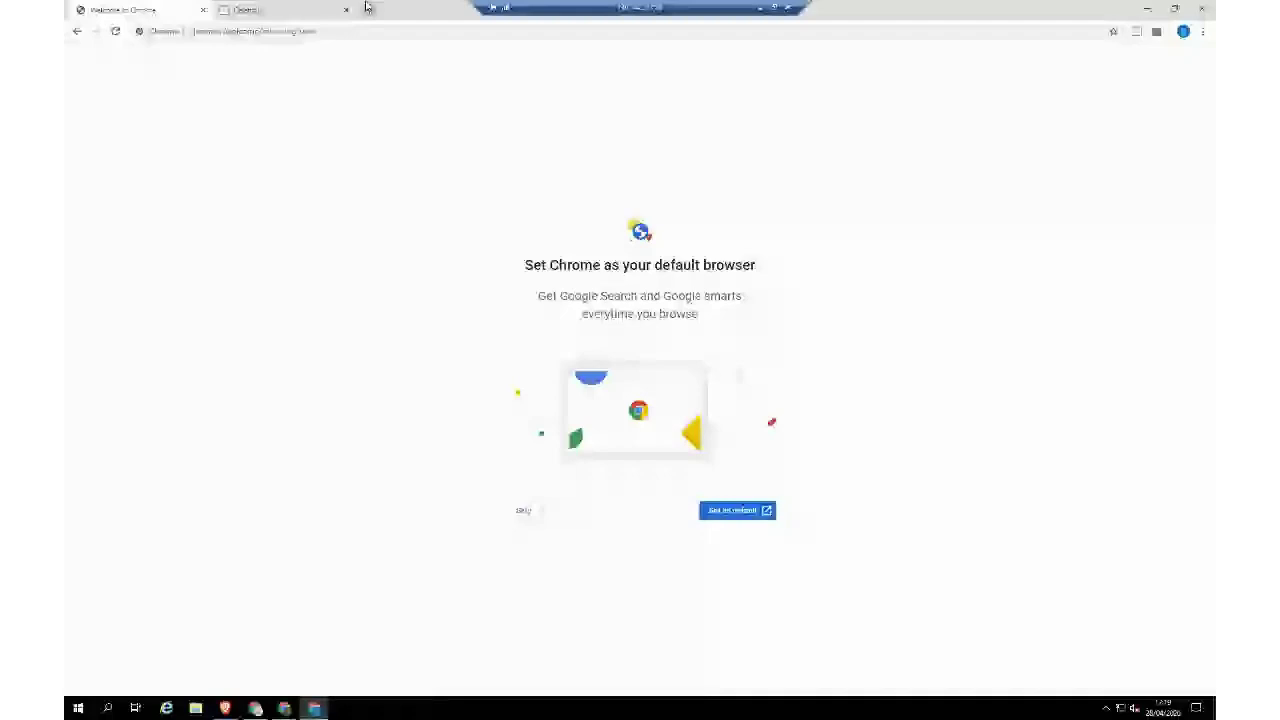
pyautogui.click(369, 11)
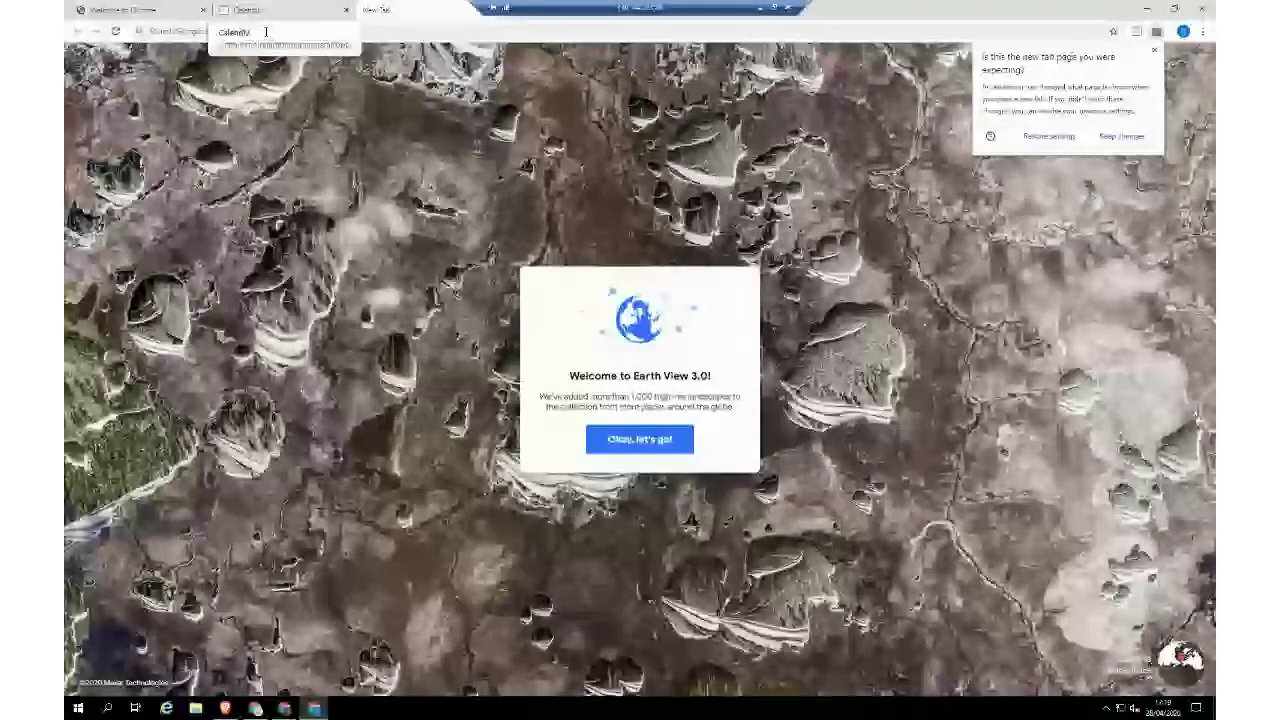
# Log into LinkedIn at linkedin.com with saved credentials, then switch to the first profile's LinkedIn window.
pyautogui.write('linkedin.com')
pyautogui.press('Return')
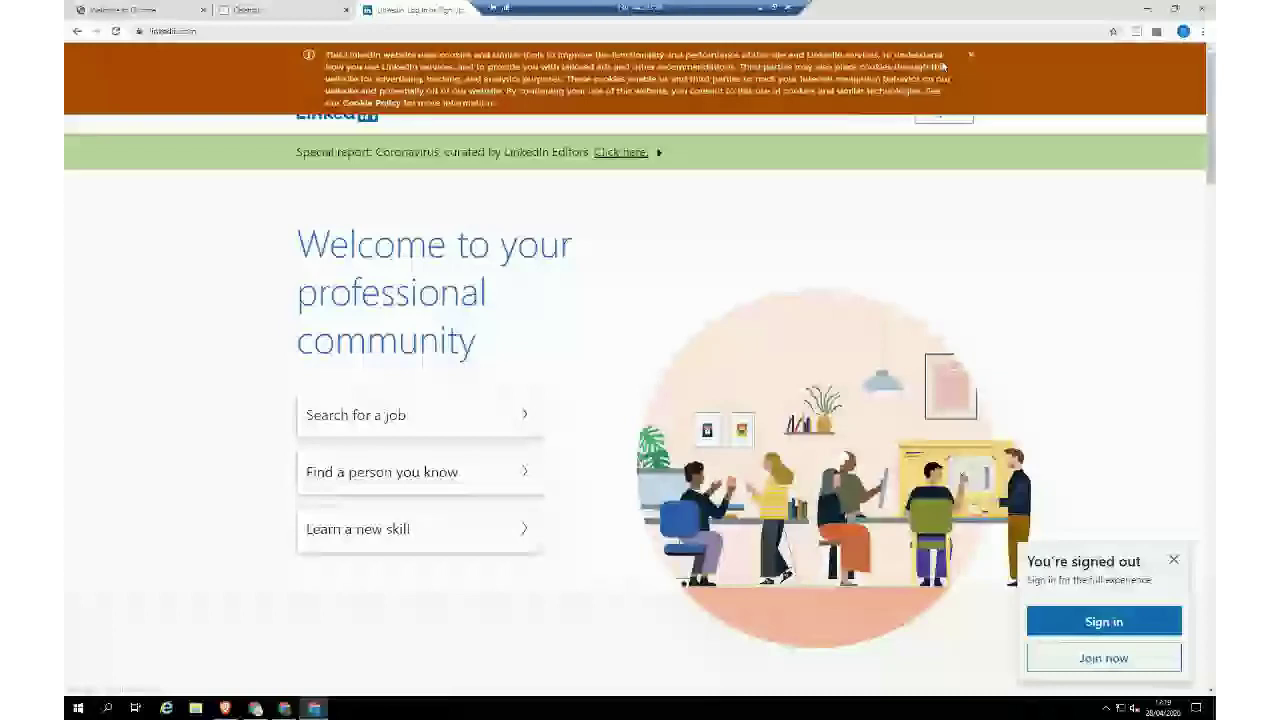
pyautogui.click(970, 54)
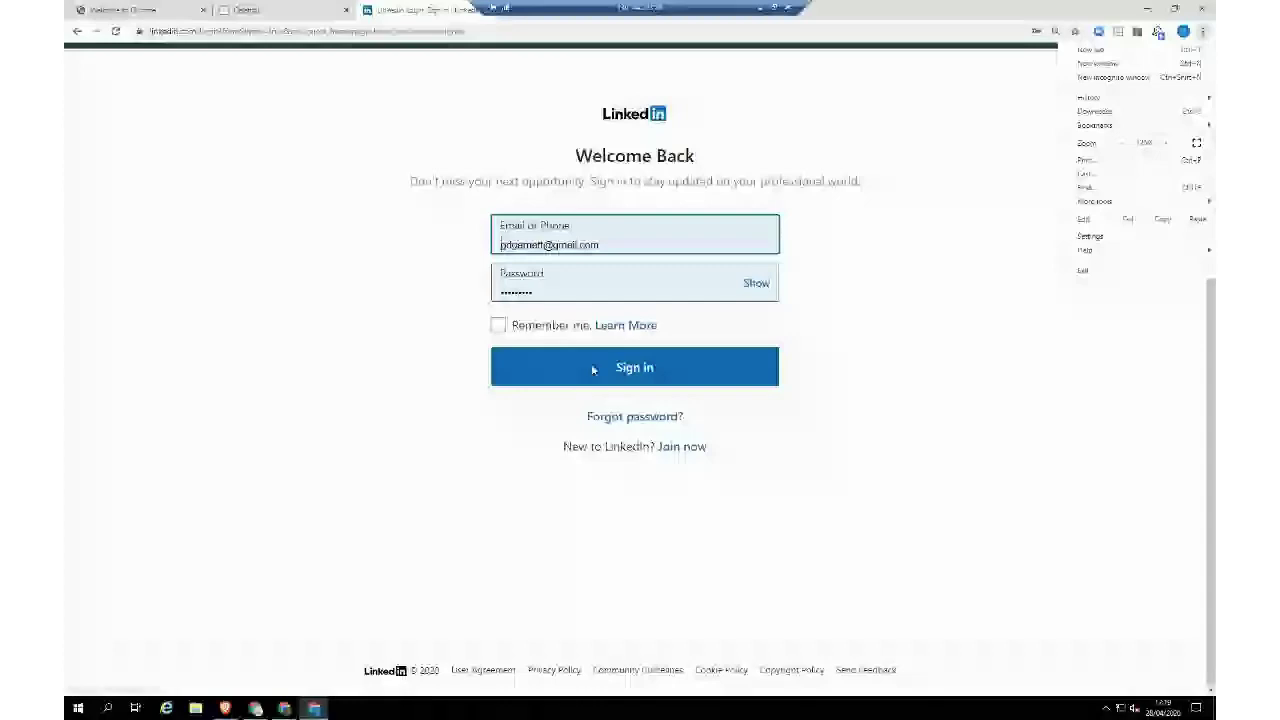
pyautogui.click(650, 380)
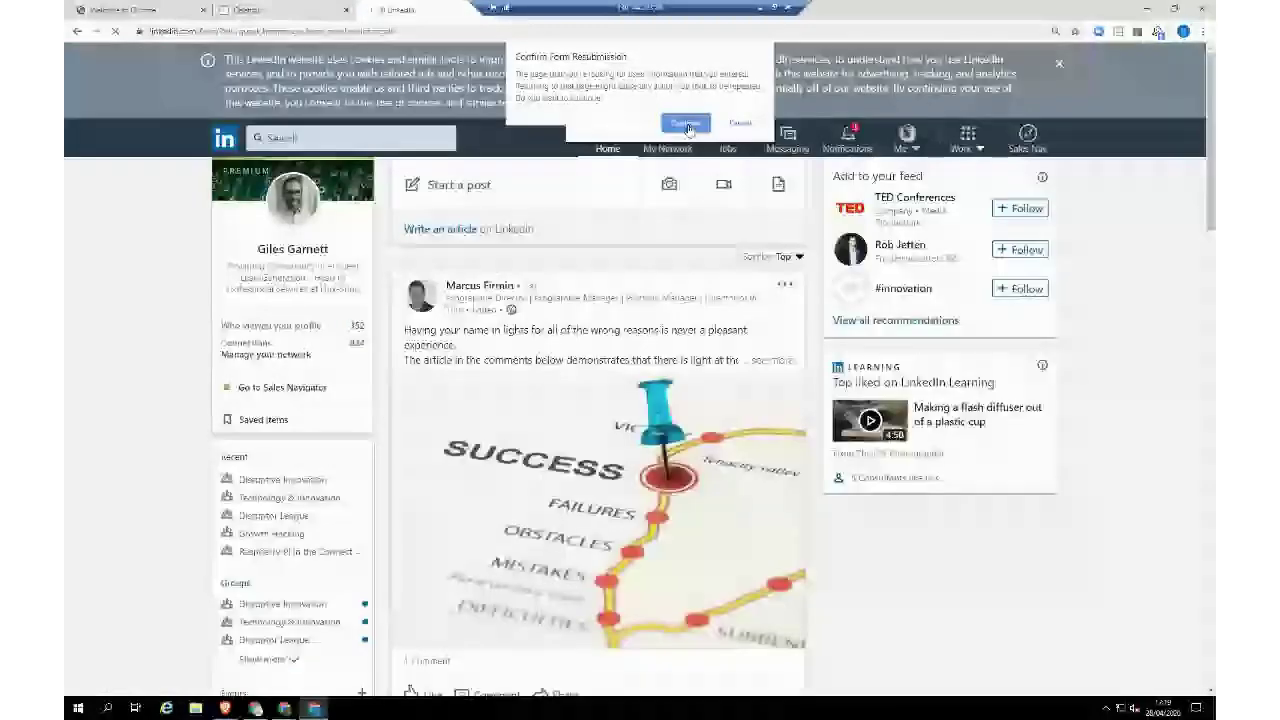
pyautogui.click(688, 124)
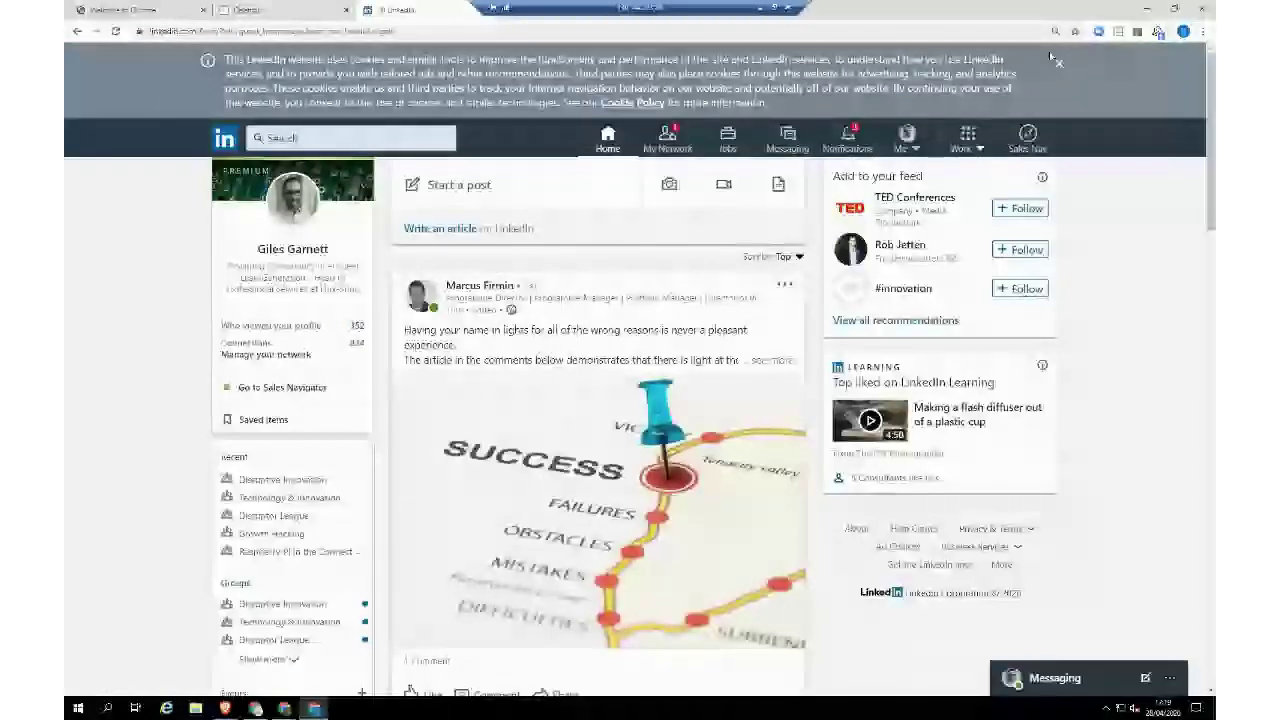
pyautogui.click(1057, 62)
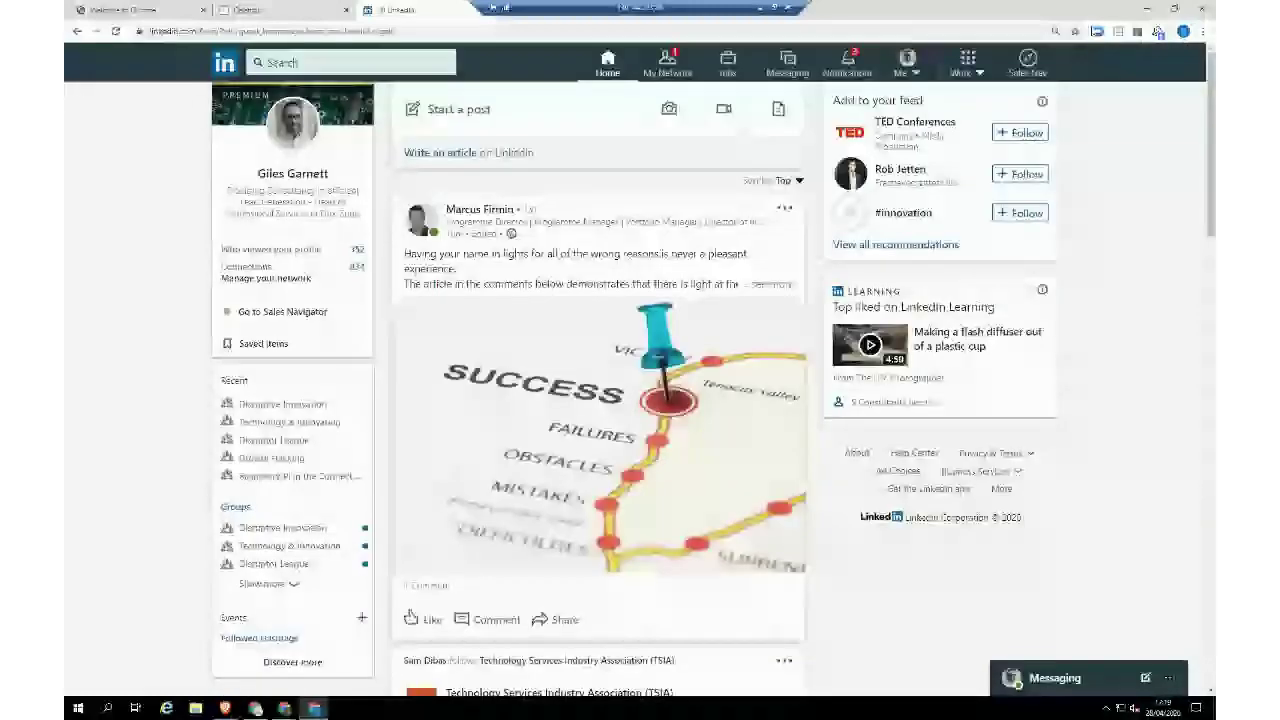
pyautogui.click(284, 709)
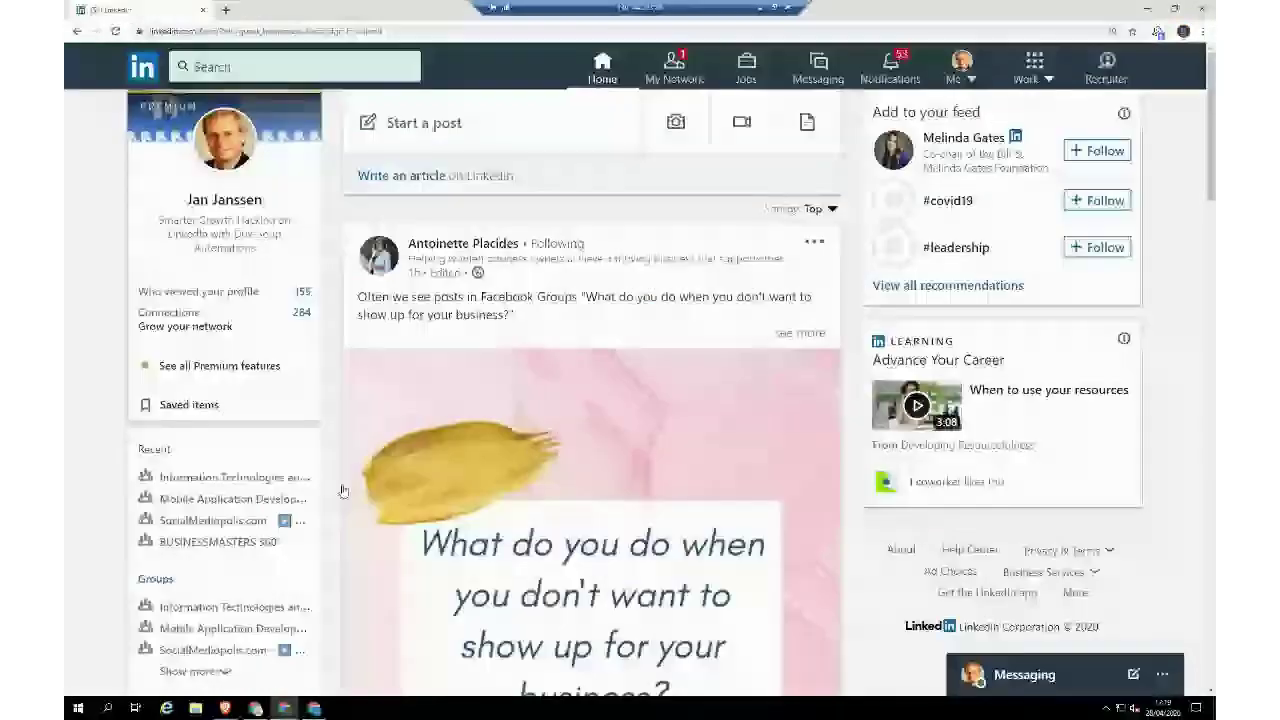